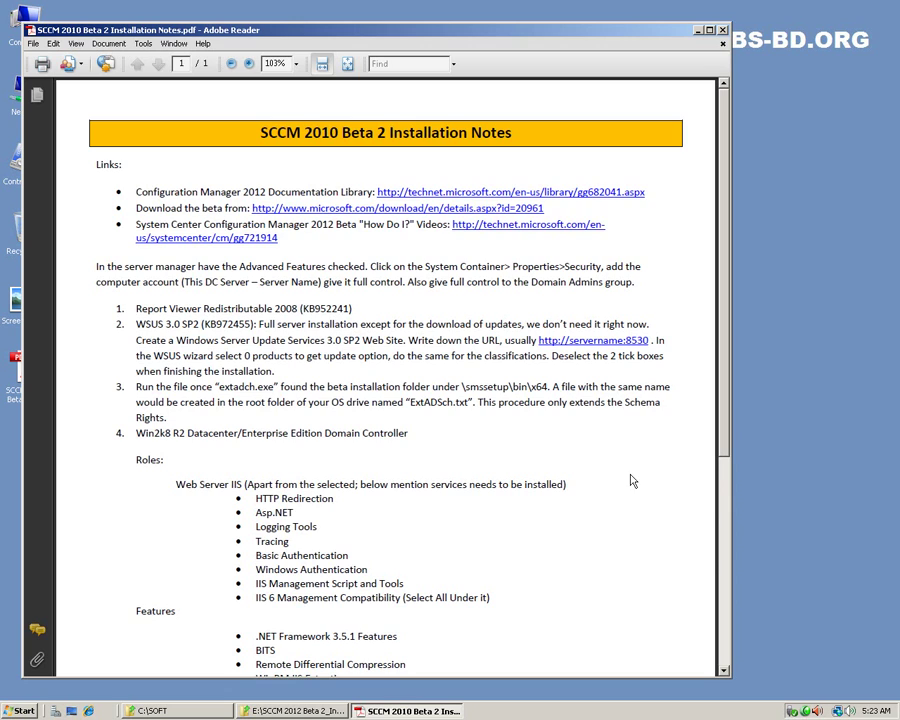
Skim the SCCM 2010 Beta 2 Installation Notes PDF, minimize it and refresh the desktop
{"action": "scroll", "coordinate": [631, 482], "scroll_direction": "down", "scroll_amount": 4}
{"action": "scroll", "coordinate": [631, 482], "scroll_direction": "up", "scroll_amount": 4}
{"action": "left_click", "coordinate": [699, 32]}
{"action": "right_click", "coordinate": [573, 343]}
{"action": "left_click", "coordinate": [602, 370]}
Open the computer's system properties to check the Windows edition, memory, computer name and domain
{"action": "double_click", "coordinate": [25, 35]}
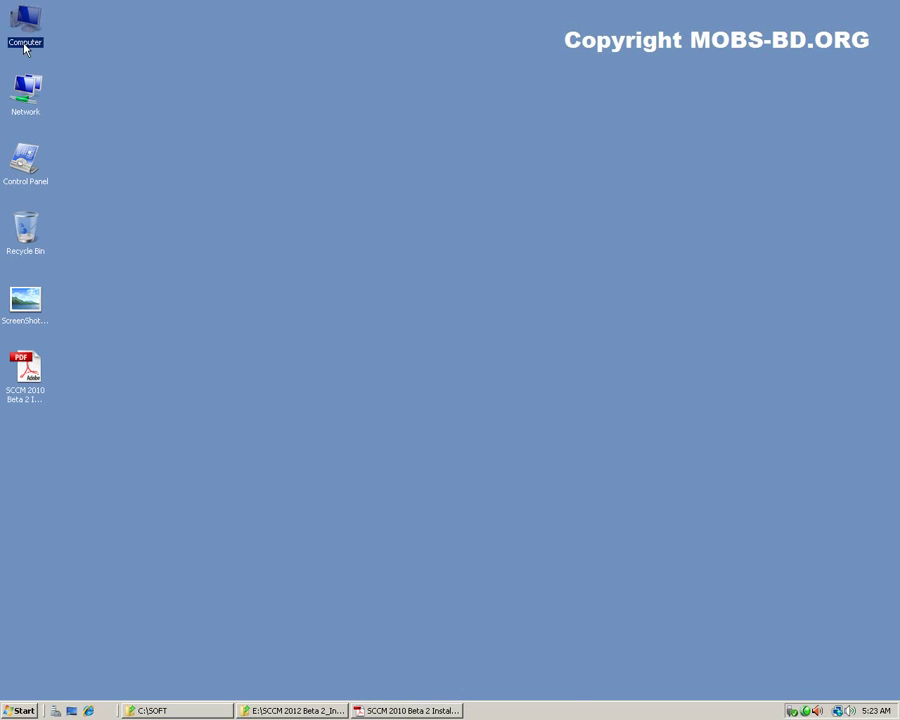
{"action": "key", "text": "alt+F4"}
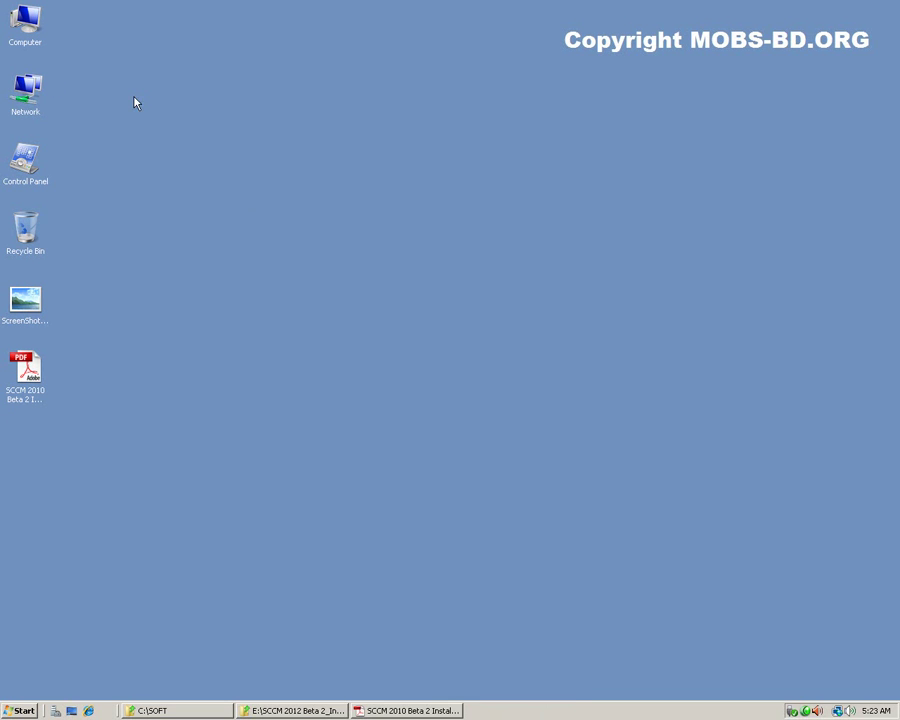
{"action": "right_click", "coordinate": [25, 25]}
{"action": "left_click", "coordinate": [86, 148]}
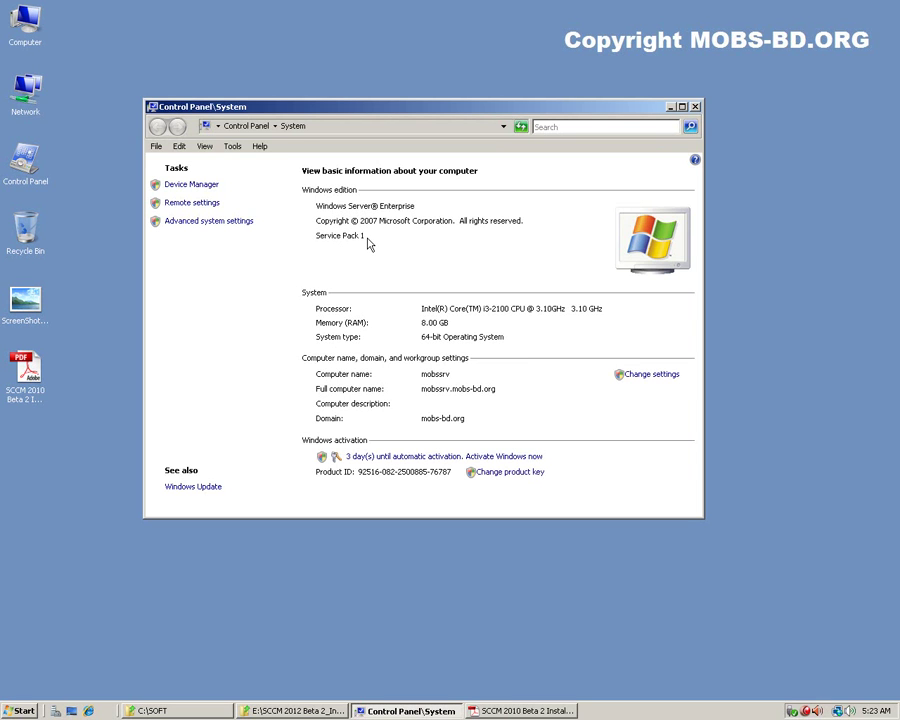
Check the Windows version by running ver in a command prompt, and close the prompt
{"action": "key", "text": "super+r"}
{"action": "key", "text": "Return"}
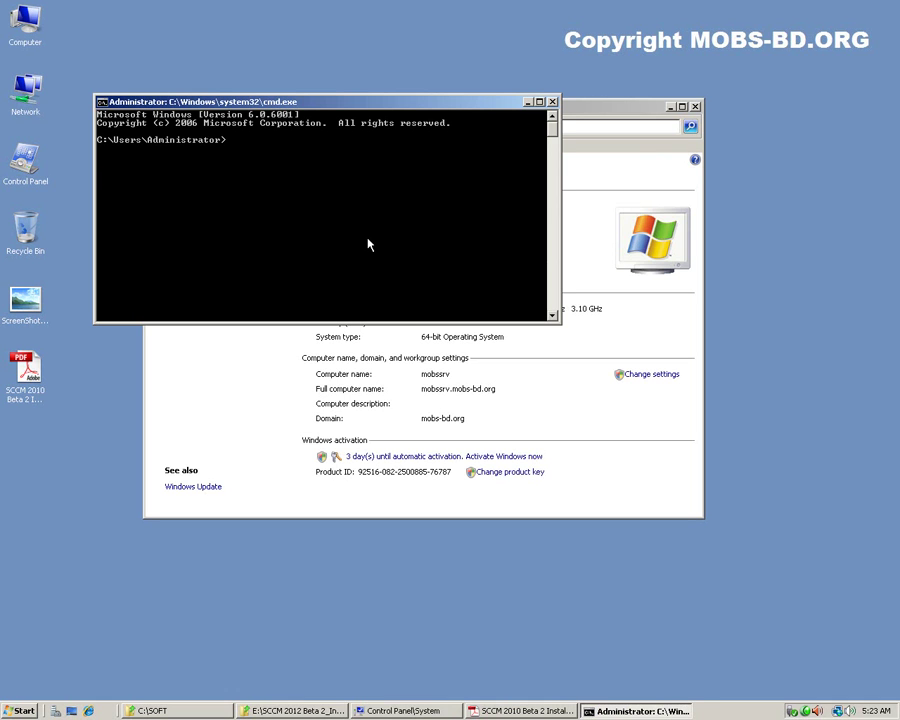
{"action": "type", "text": "ver"}
{"action": "key", "text": "Return"}
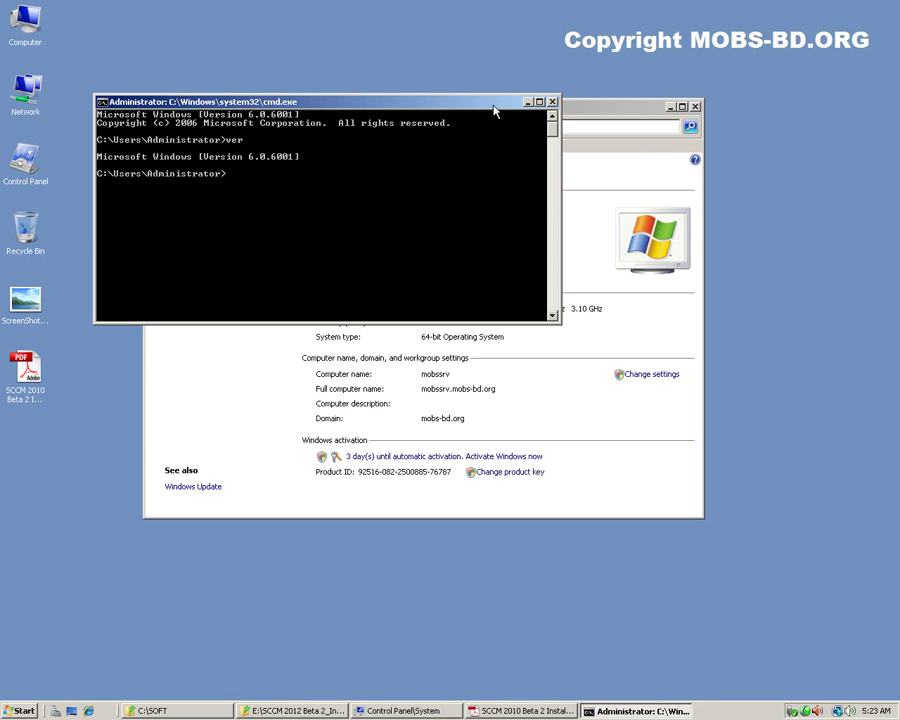
{"action": "left_click", "coordinate": [551, 102]}
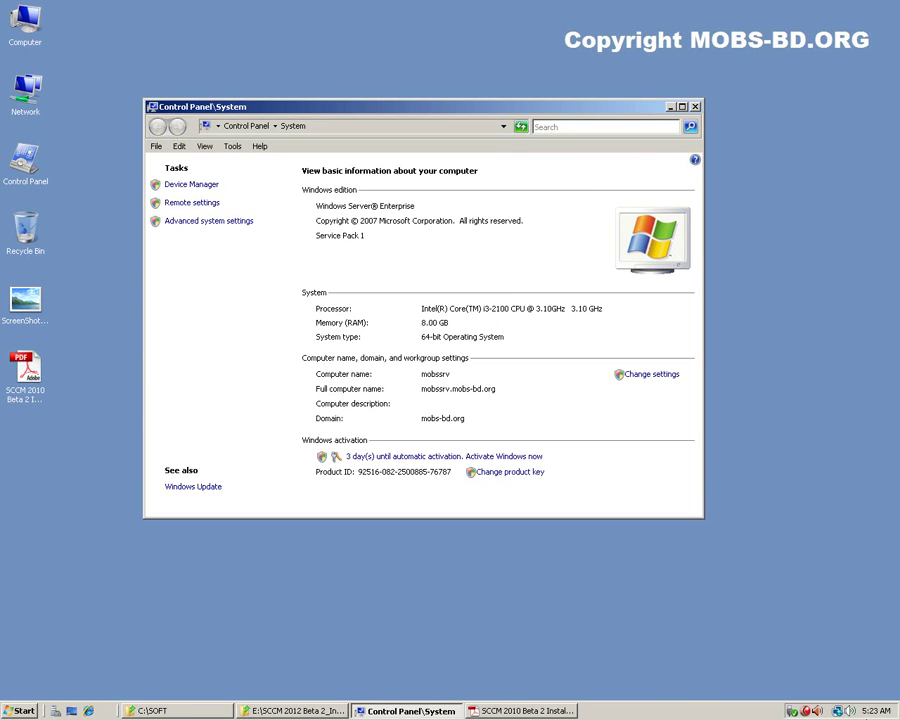
Review the Local Area Connection details for DHCP status, IPv4 address, subnet mask and default gateway
{"action": "left_click", "coordinate": [838, 711]}
{"action": "left_click", "coordinate": [826, 690]}
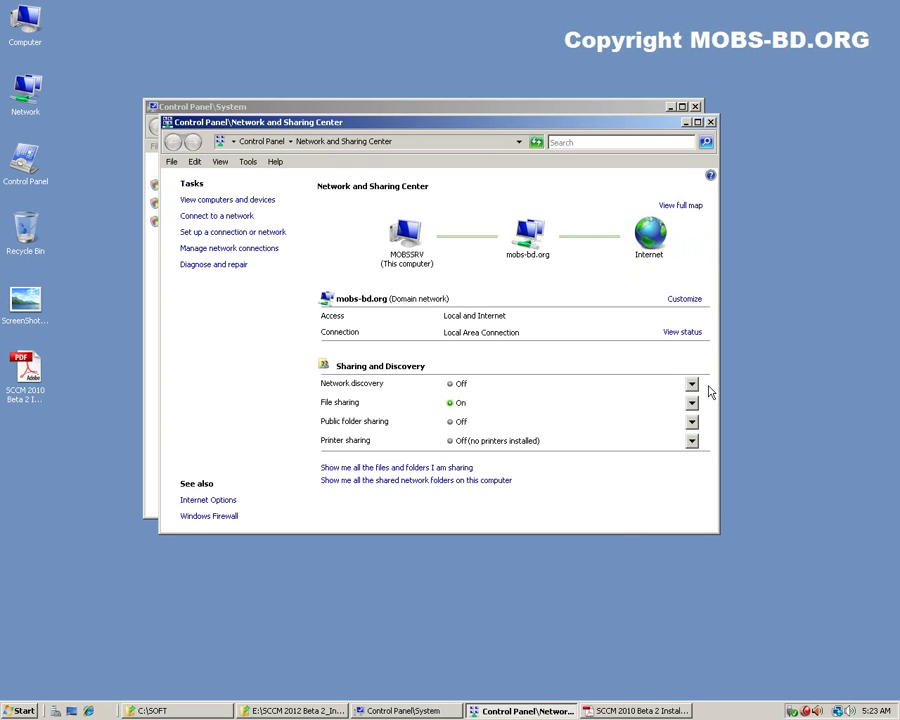
{"action": "left_click", "coordinate": [684, 334]}
{"action": "left_click", "coordinate": [380, 342]}
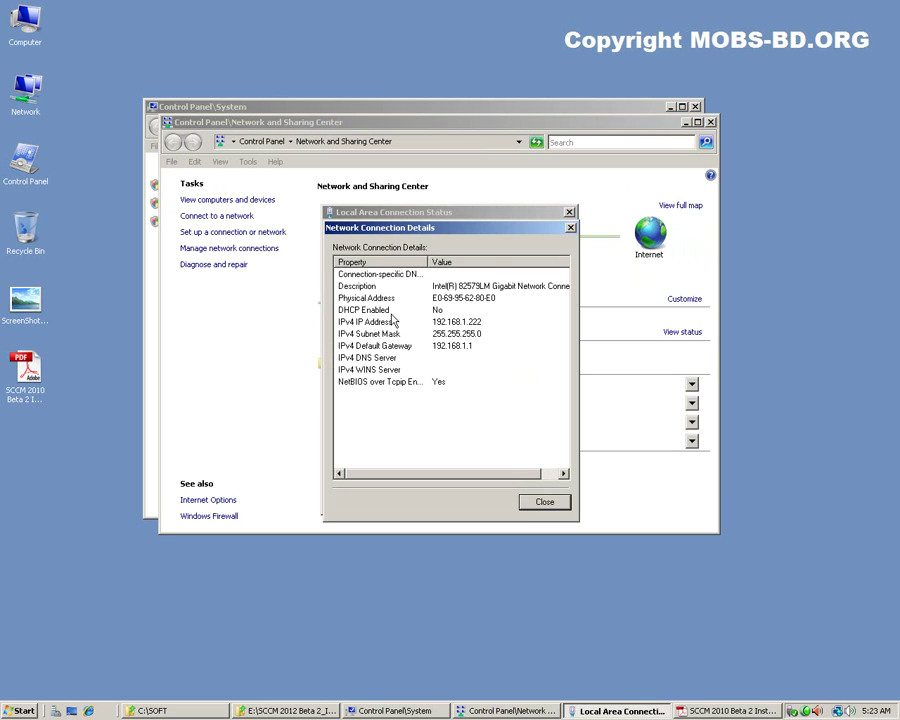
{"action": "left_click", "coordinate": [368, 311]}
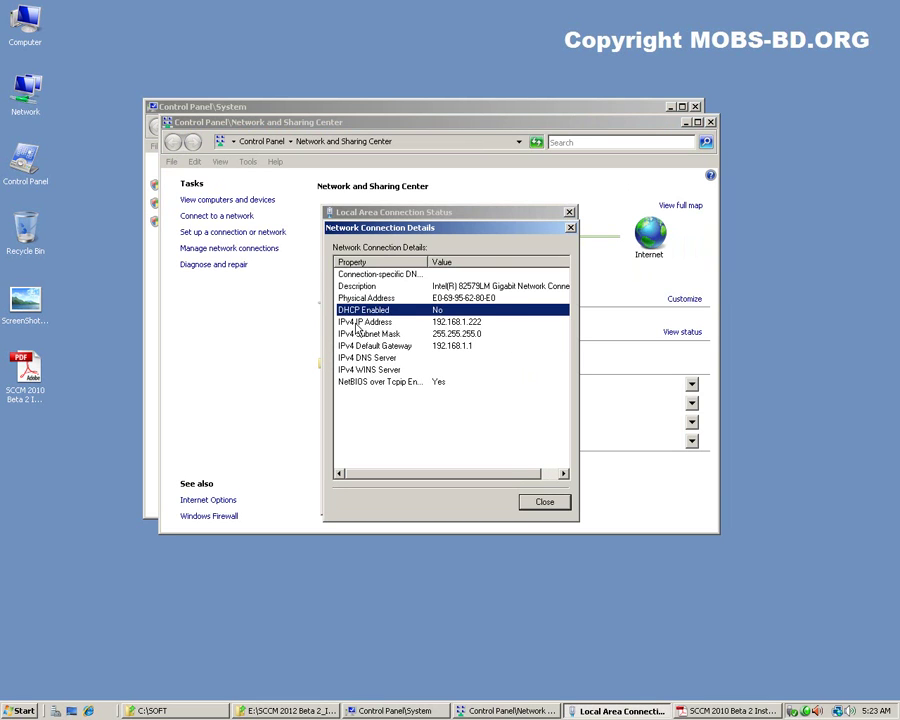
{"action": "left_click", "coordinate": [356, 322]}
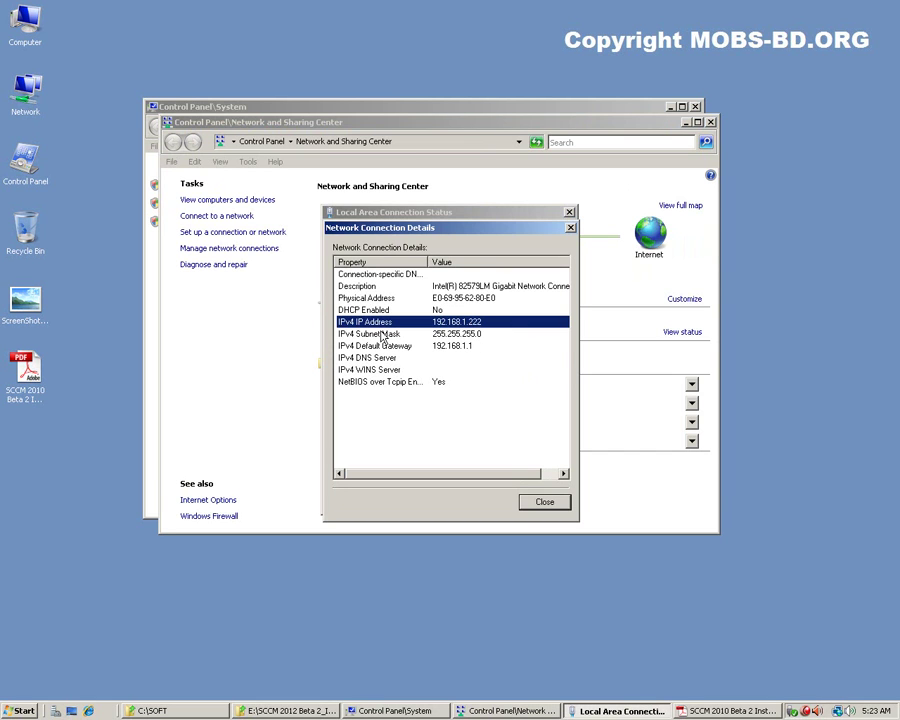
{"action": "left_click", "coordinate": [474, 336]}
{"action": "left_click", "coordinate": [454, 347]}
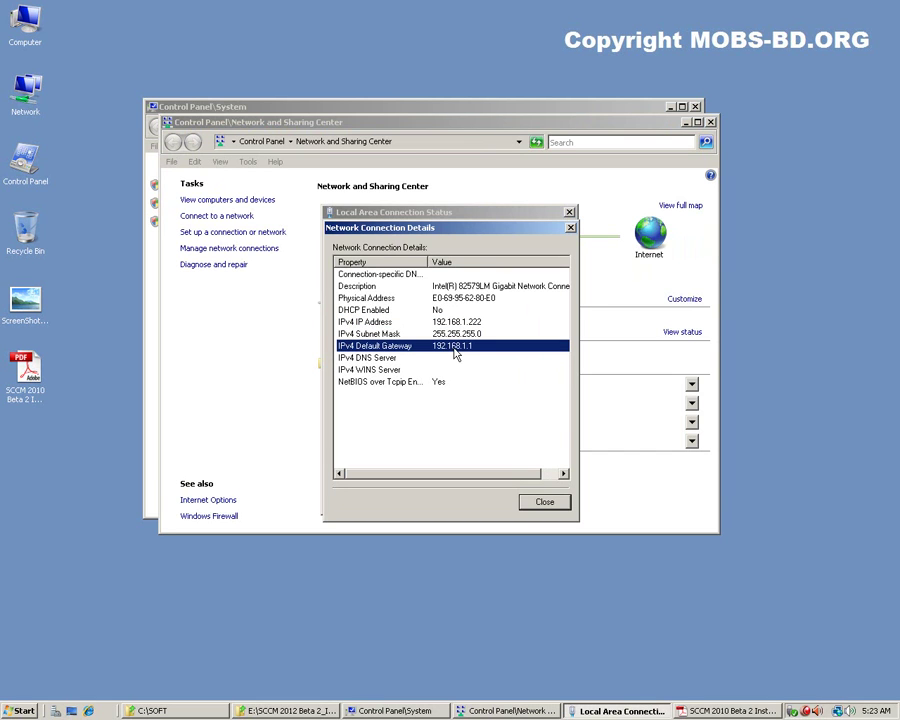
Set the preferred DNS server in the connection's TCP/IPv4 properties to 192.168.1.1 and close the network windows
{"action": "left_click", "coordinate": [557, 504]}
{"action": "left_click", "coordinate": [370, 467]}
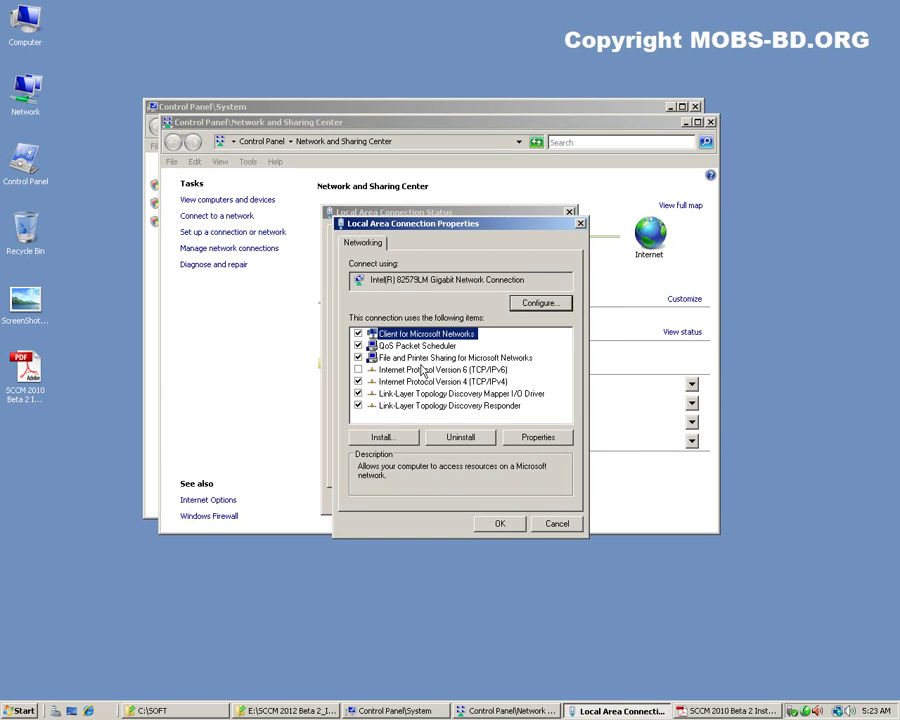
{"action": "double_click", "coordinate": [448, 382]}
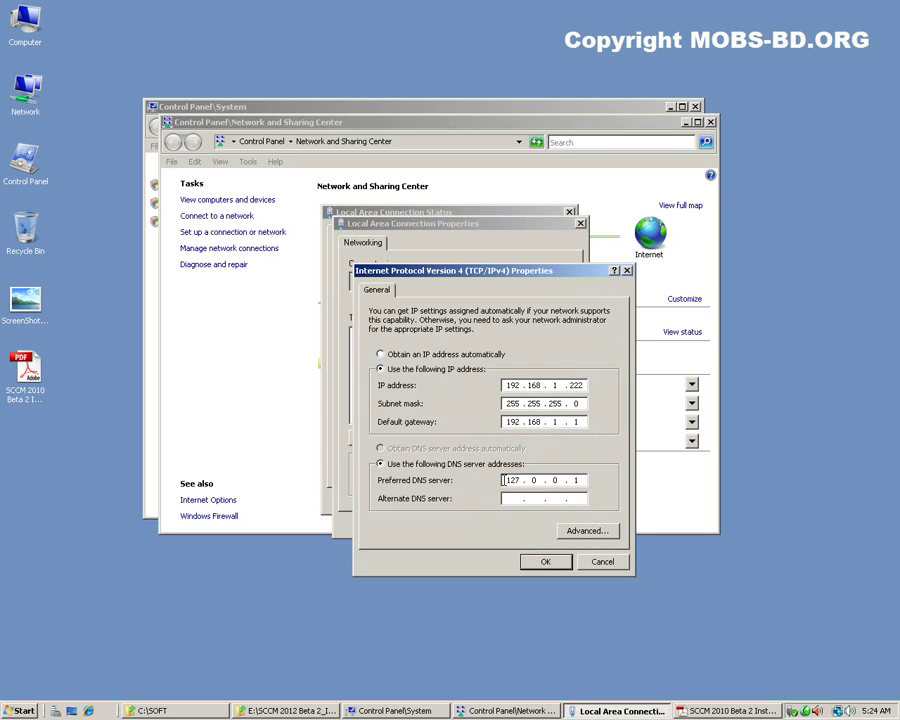
{"action": "double_click", "coordinate": [507, 480]}
{"action": "type", "text": "192 . 168 . 1 . 1"}
{"action": "left_click", "coordinate": [546, 564]}
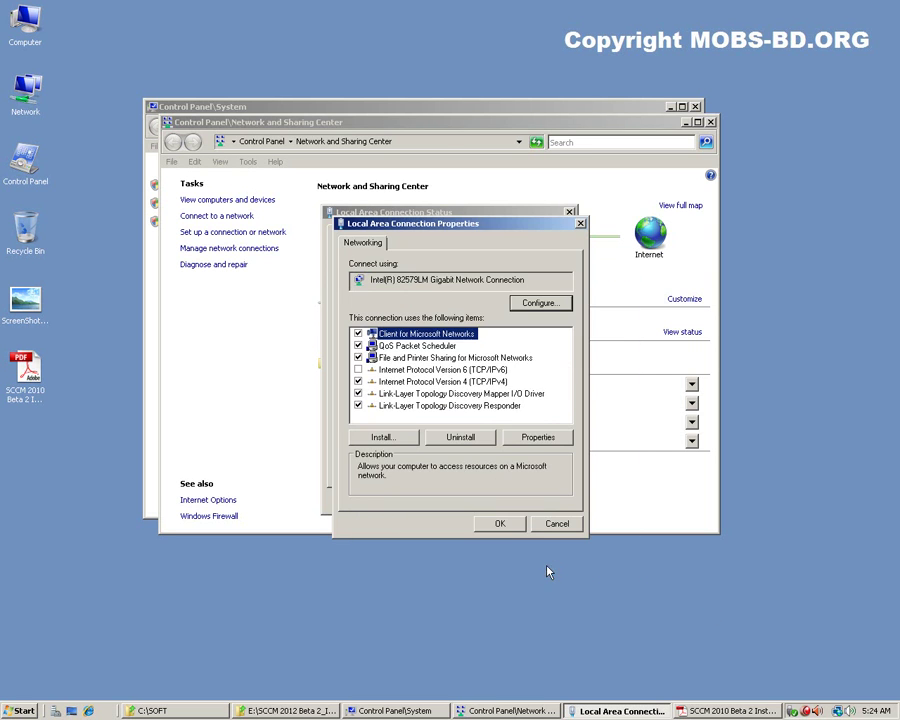
{"action": "left_click", "coordinate": [493, 523]}
{"action": "left_click", "coordinate": [546, 501]}
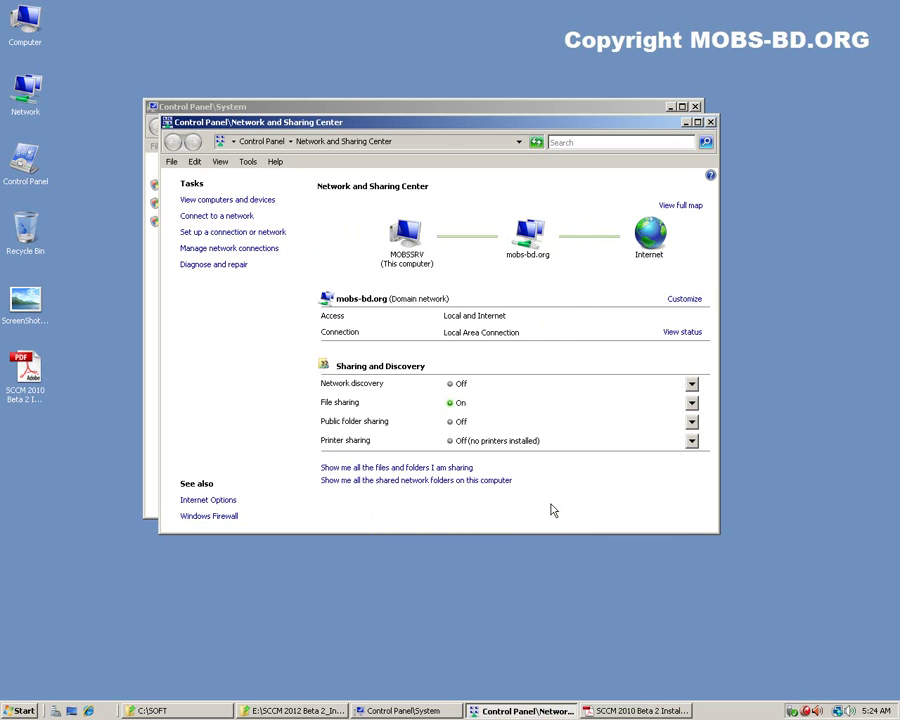
{"action": "left_click", "coordinate": [711, 123]}
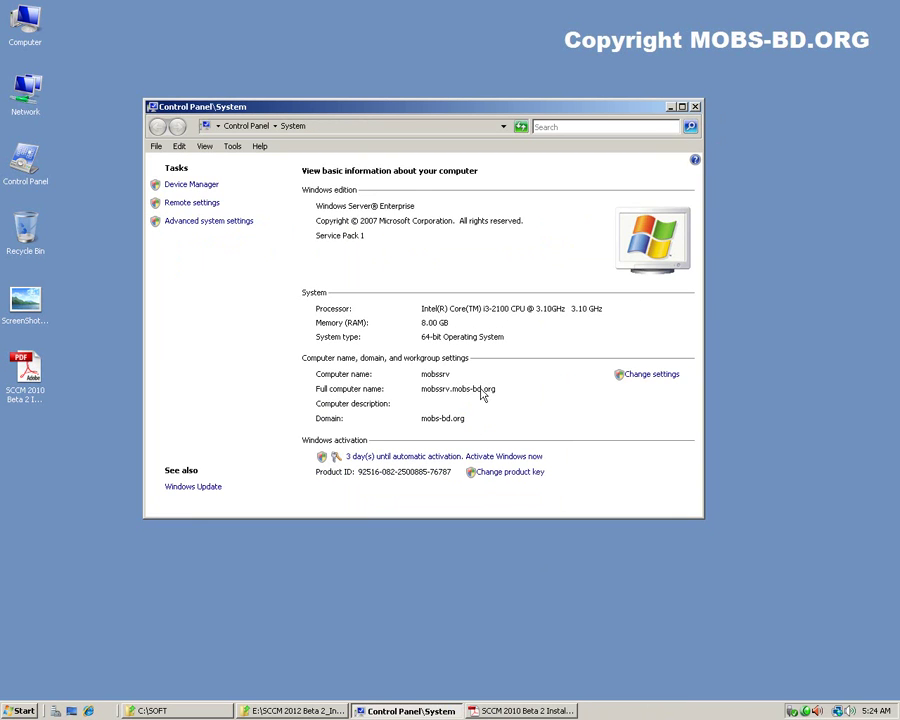
Inspect the records of the mobs-bd.org forward lookup zone in DNS Manager, and close it along with the system properties
{"action": "left_click", "coordinate": [22, 710]}
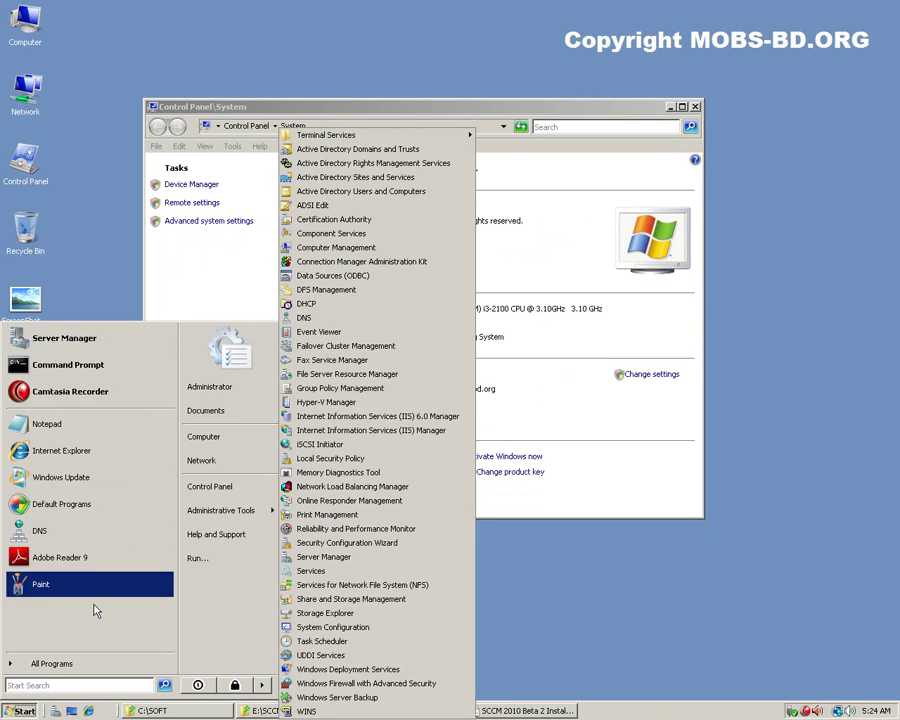
{"action": "left_click", "coordinate": [50, 664]}
{"action": "left_click", "coordinate": [52, 496]}
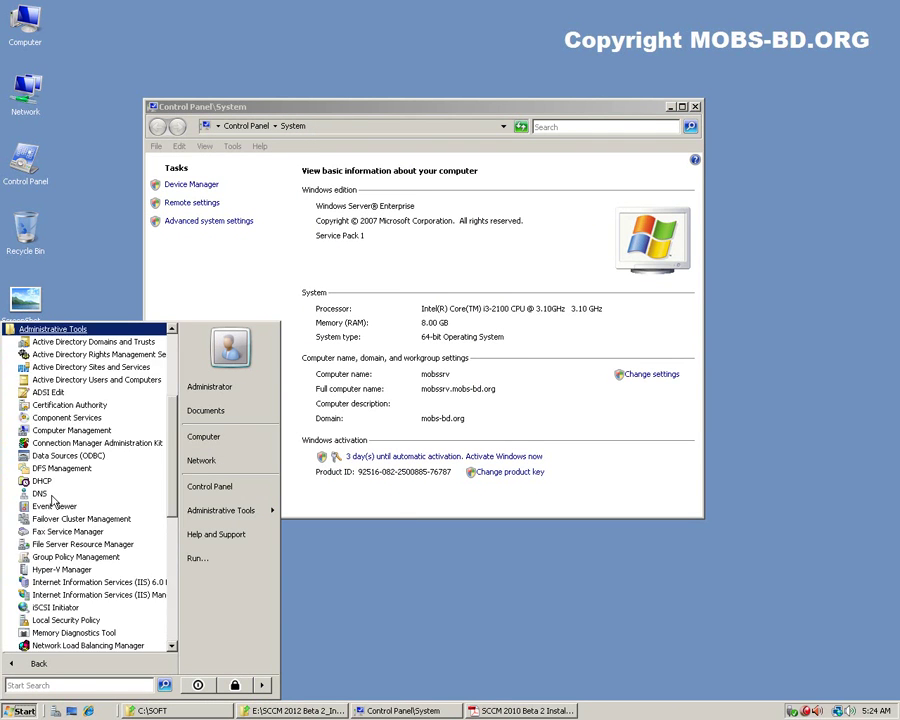
{"action": "left_click", "coordinate": [58, 494]}
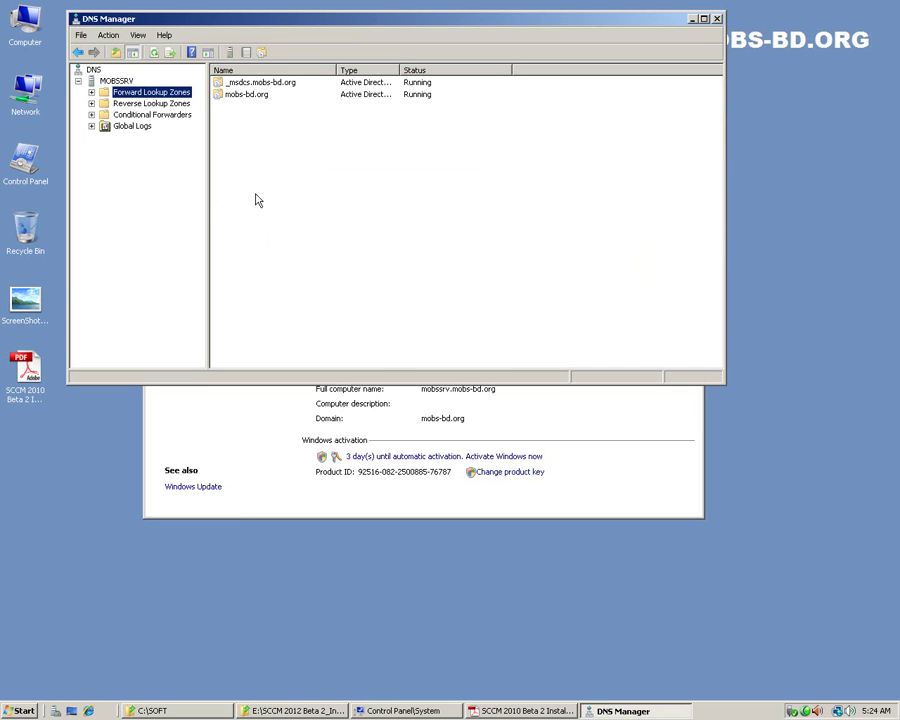
{"action": "double_click", "coordinate": [116, 82]}
{"action": "double_click", "coordinate": [116, 82]}
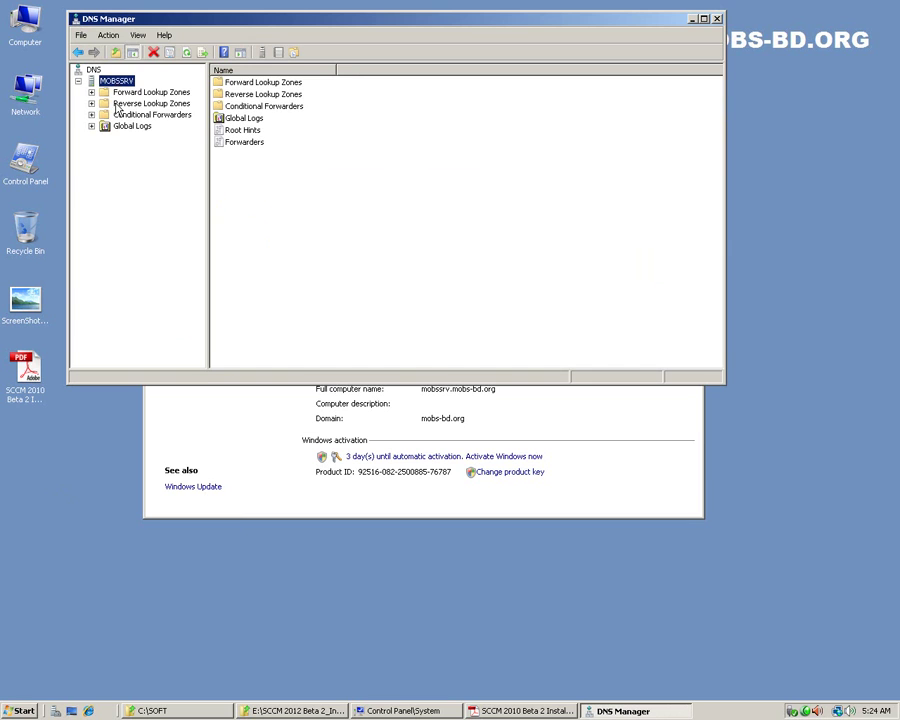
{"action": "double_click", "coordinate": [118, 93]}
{"action": "double_click", "coordinate": [148, 114]}
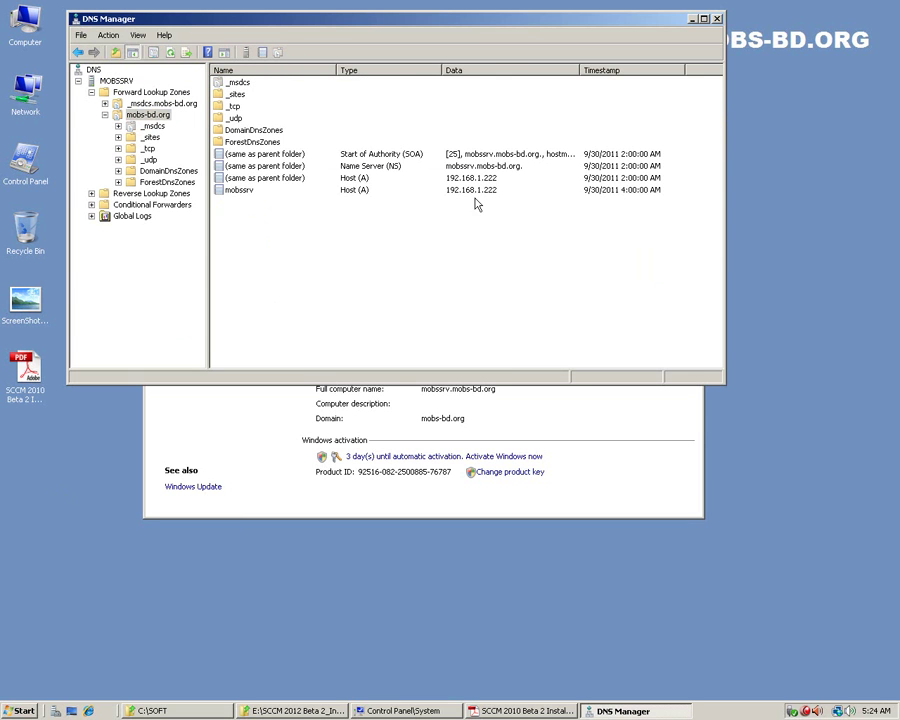
{"action": "left_click", "coordinate": [717, 19]}
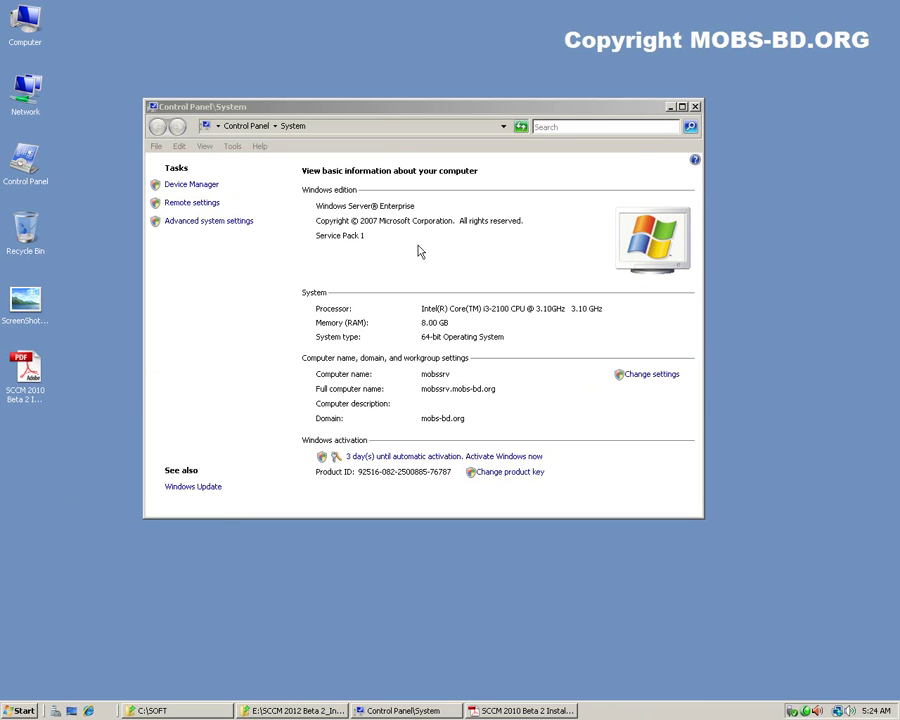
{"action": "left_click", "coordinate": [696, 108]}
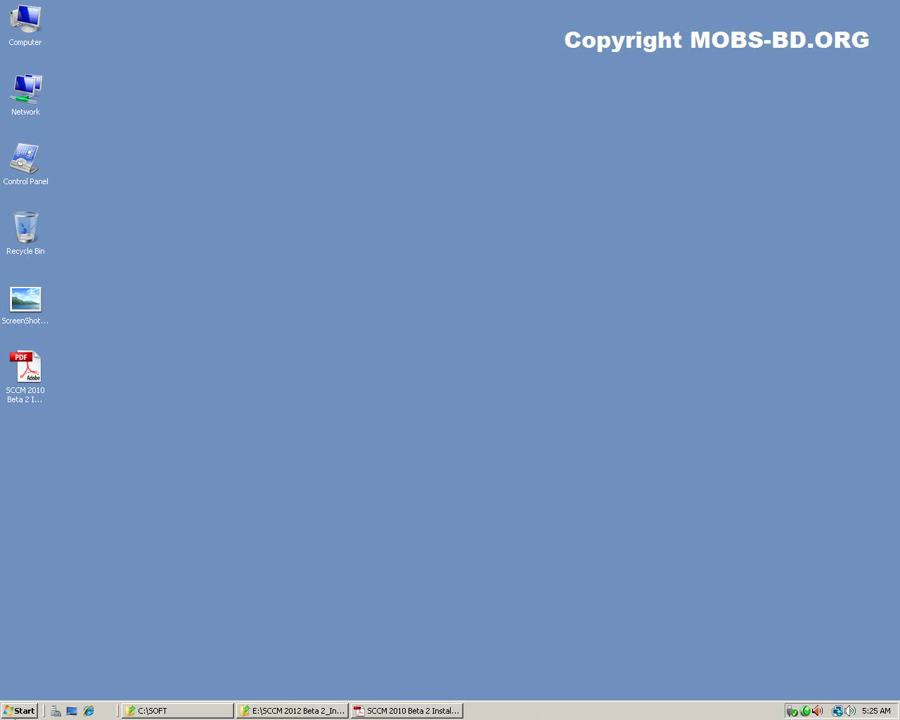
Check the installed programs in the Microsoft SQL Server 2008 program group
{"action": "left_click", "coordinate": [22, 710]}
{"action": "left_click", "coordinate": [57, 665]}
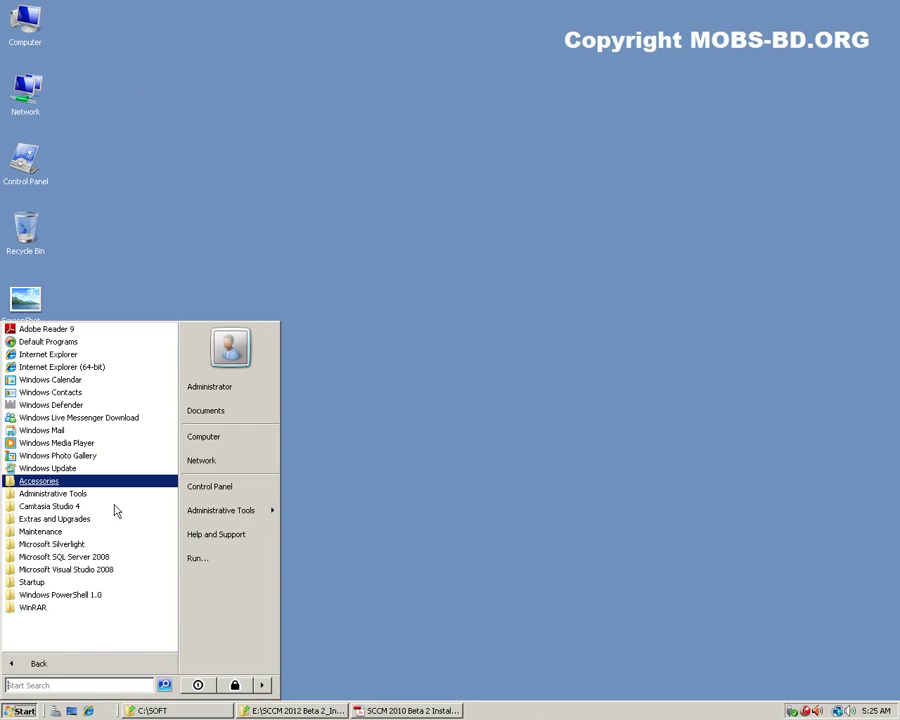
{"action": "left_click", "coordinate": [81, 562]}
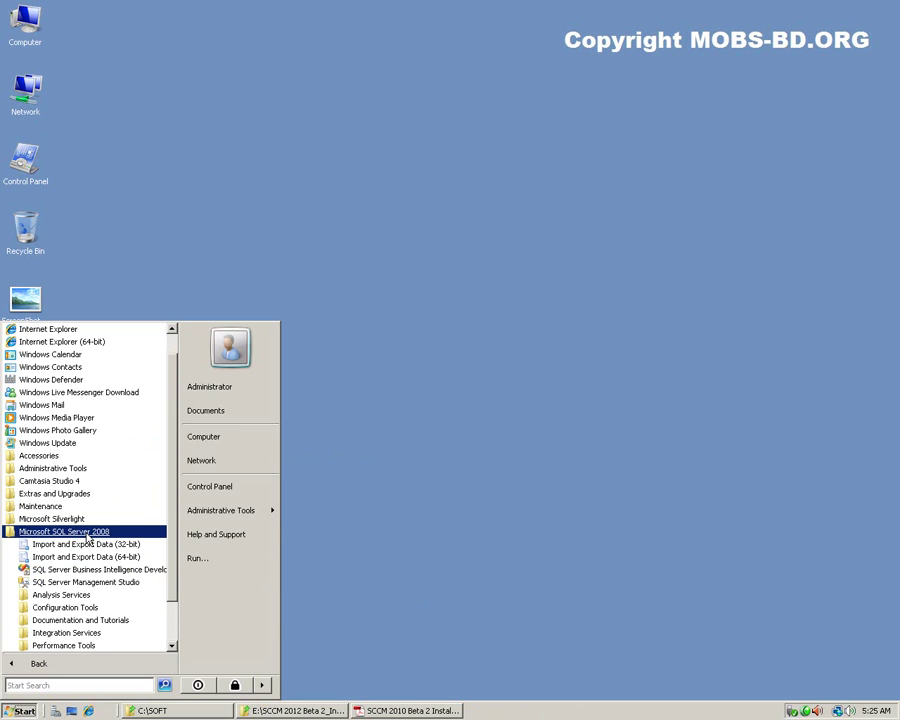
{"action": "left_click", "coordinate": [369, 517]}
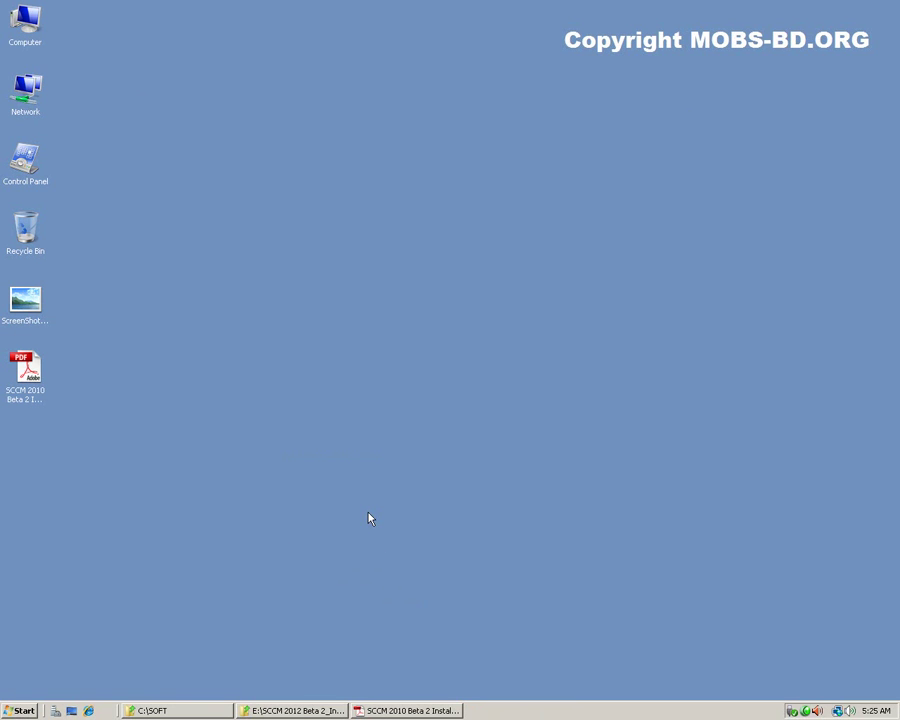
View ScreenShot.jpg to examine the Configuration Manager 2012 prerequisite check results, and close it
{"action": "double_click", "coordinate": [27, 312]}
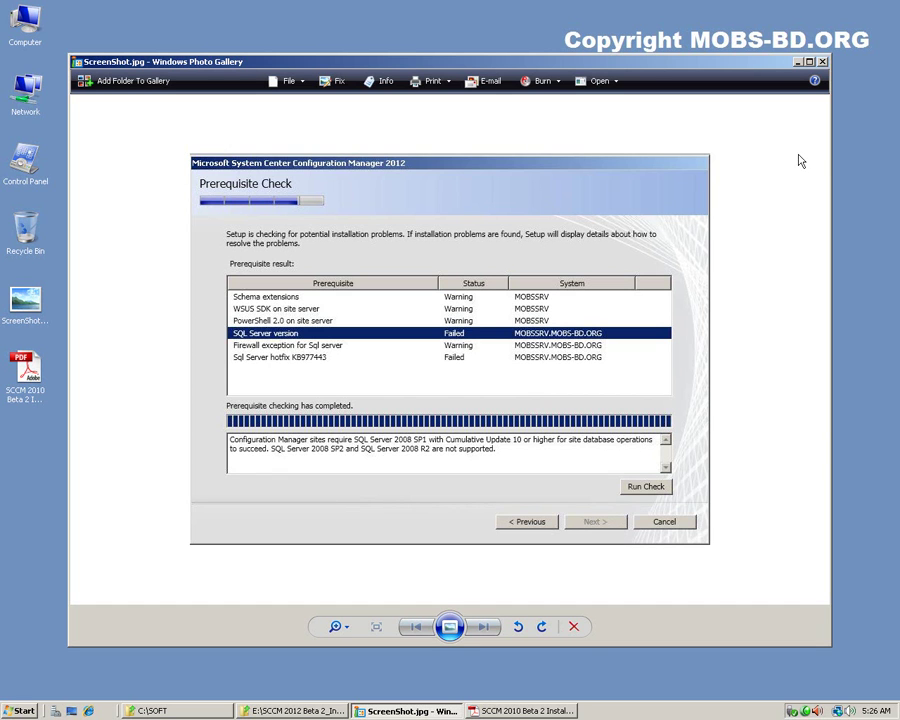
{"action": "left_click", "coordinate": [822, 62]}
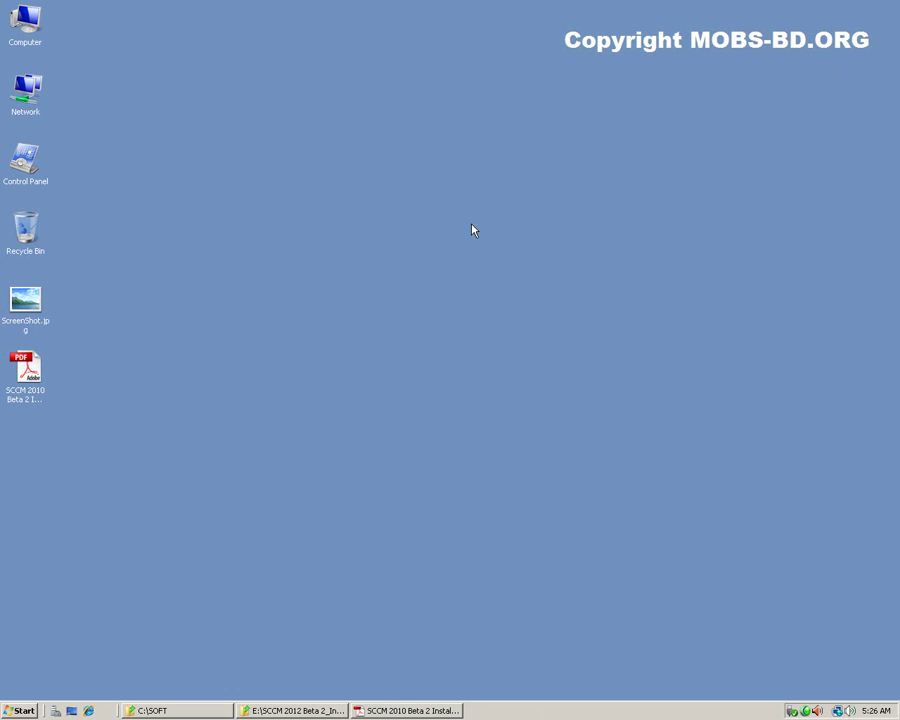
Restore the SCCM installation notes and reposition the window along with that of the SCCM 2012 Beta 2_InstallGuides folder
{"action": "left_click", "coordinate": [399, 706]}
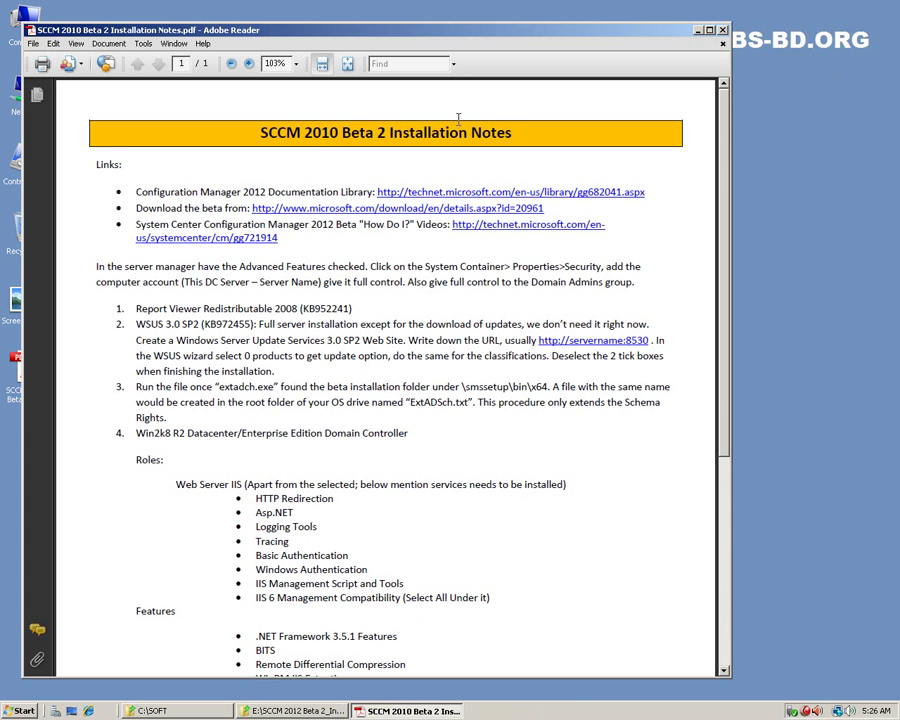
{"action": "left_click_drag", "start_coordinate": [419, 35], "coordinate": [516, 81]}
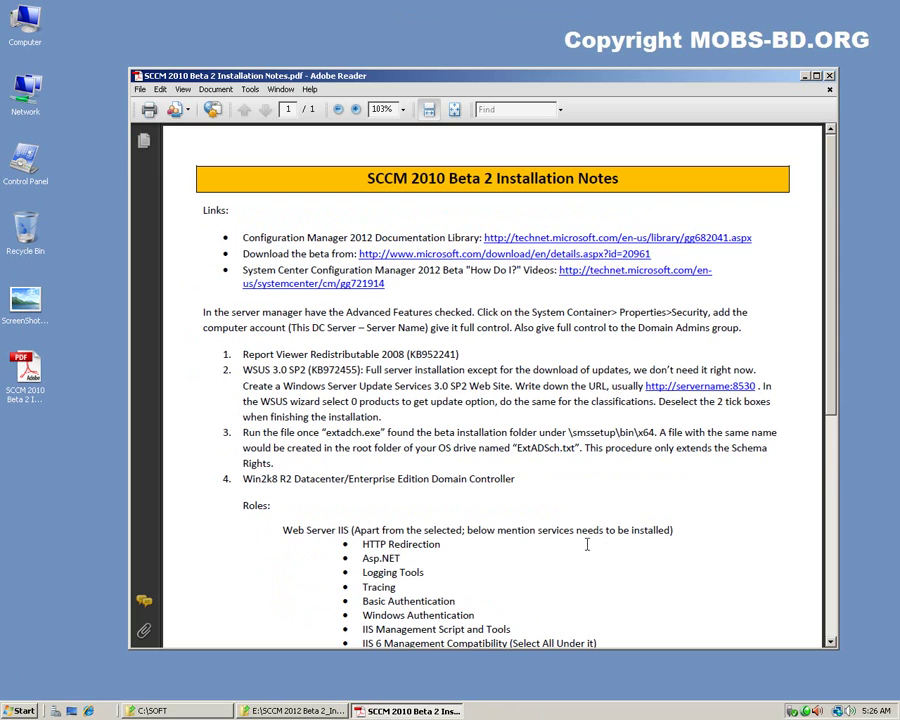
{"action": "scroll", "coordinate": [794, 500], "scroll_direction": "down", "scroll_amount": 2}
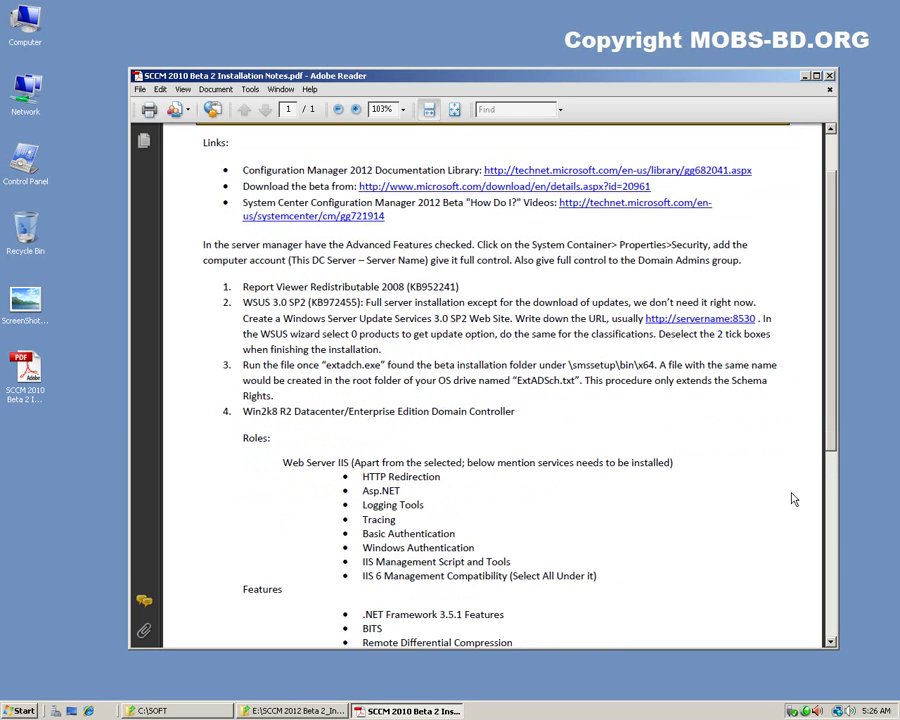
{"action": "scroll", "coordinate": [793, 499], "scroll_direction": "up", "scroll_amount": 2}
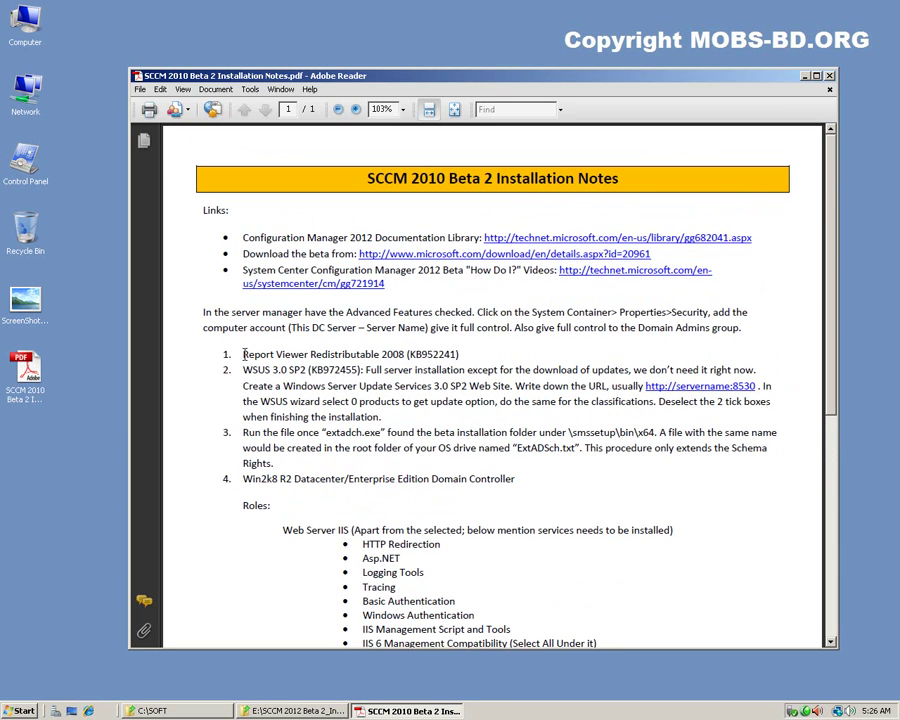
{"action": "left_click", "coordinate": [287, 711]}
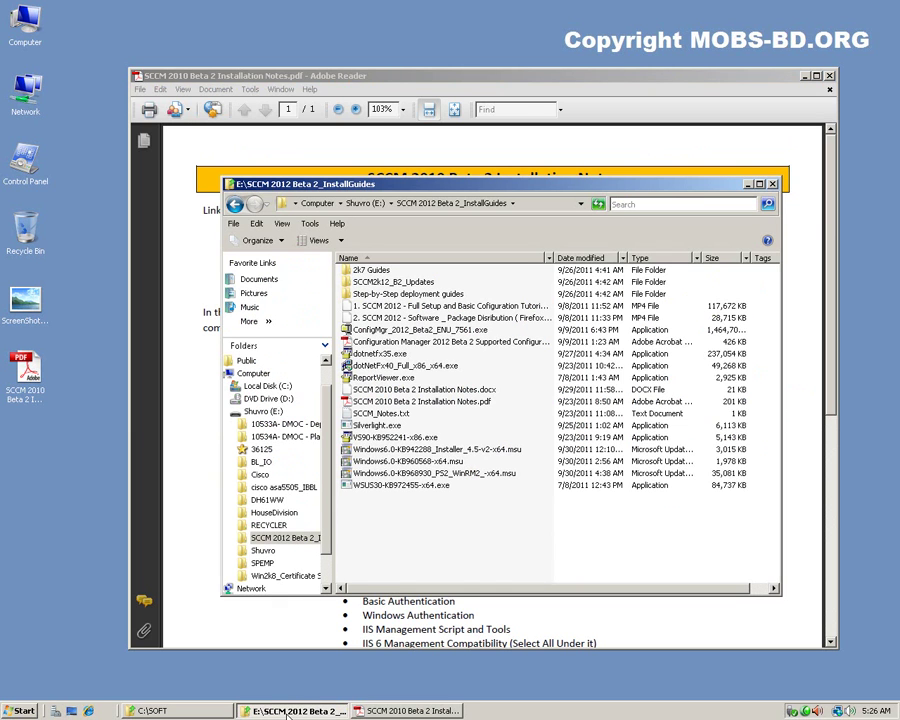
{"action": "left_click_drag", "start_coordinate": [518, 183], "coordinate": [326, 272]}
Run ReportViewer.exe to check the Microsoft Report Viewer Redistributable 2008 SP1 setup options, and exit without making changes
{"action": "double_click", "coordinate": [185, 467]}
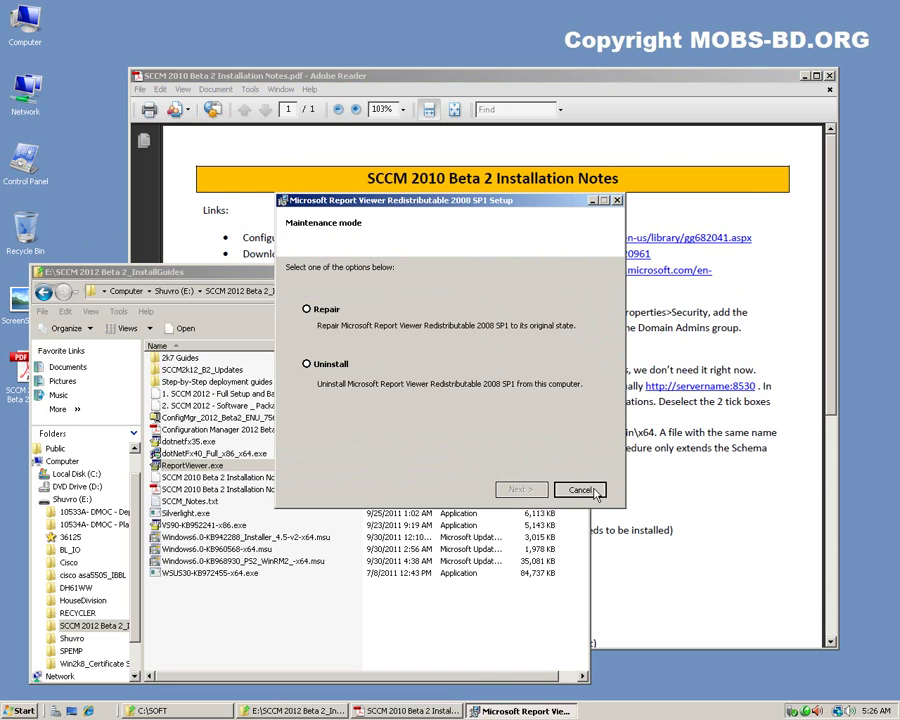
{"action": "left_click", "coordinate": [596, 491]}
{"action": "left_click", "coordinate": [497, 337]}
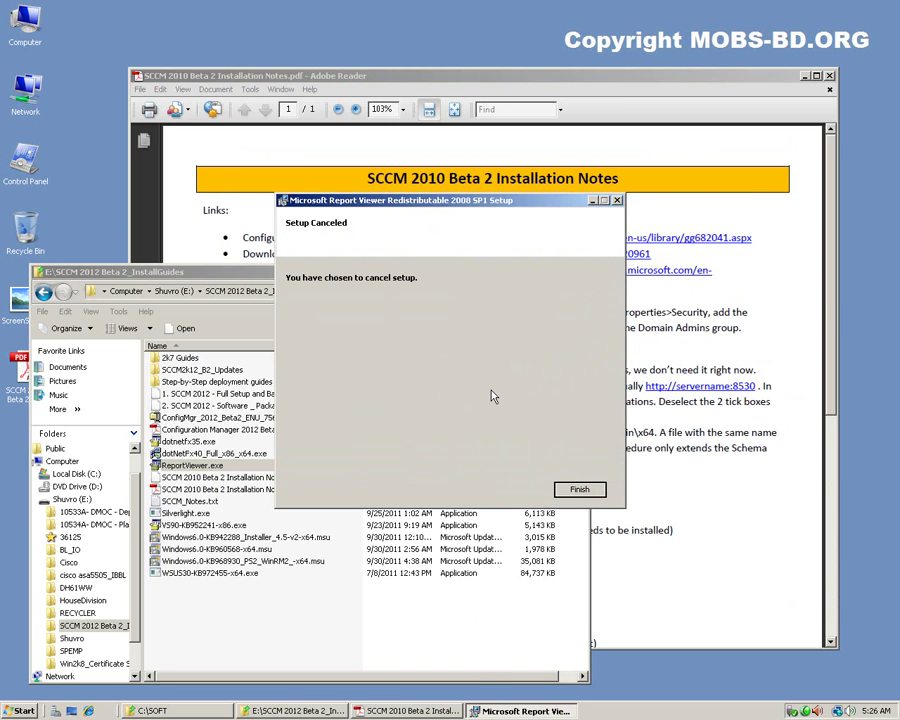
{"action": "left_click", "coordinate": [578, 490]}
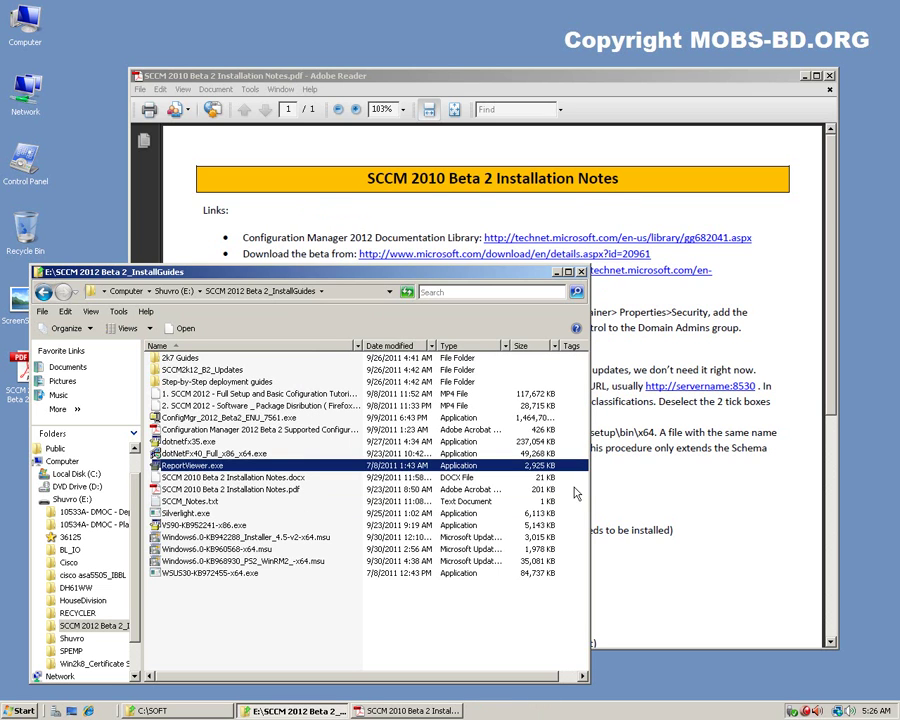
Test the server's internet connectivity with ping 4.2.2.1 -t in a command prompt, and close the prompt
{"action": "key", "text": "super+r"}
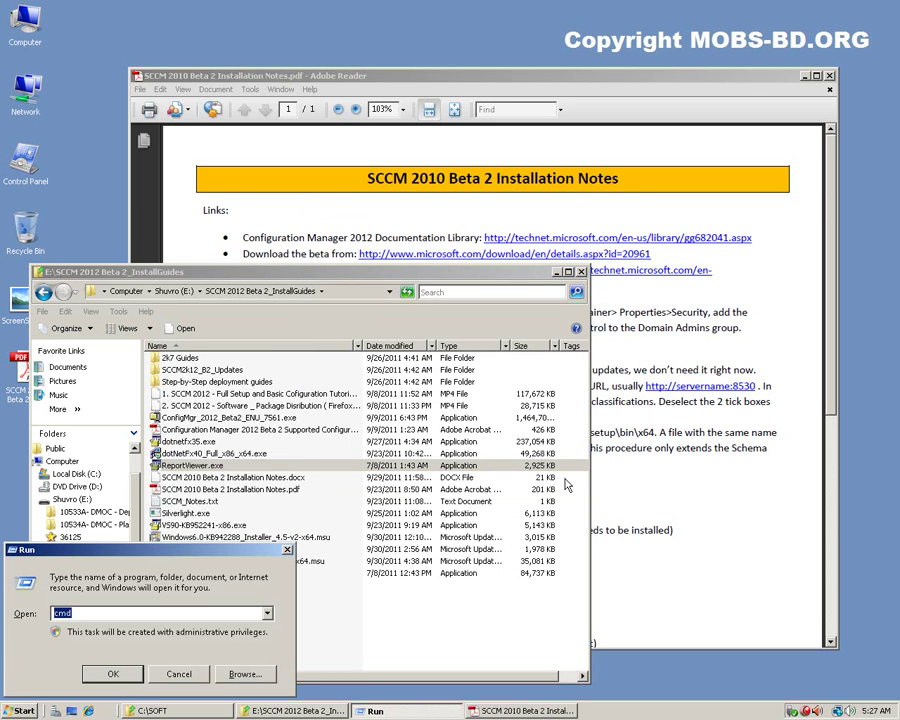
{"action": "key", "text": "Return"}
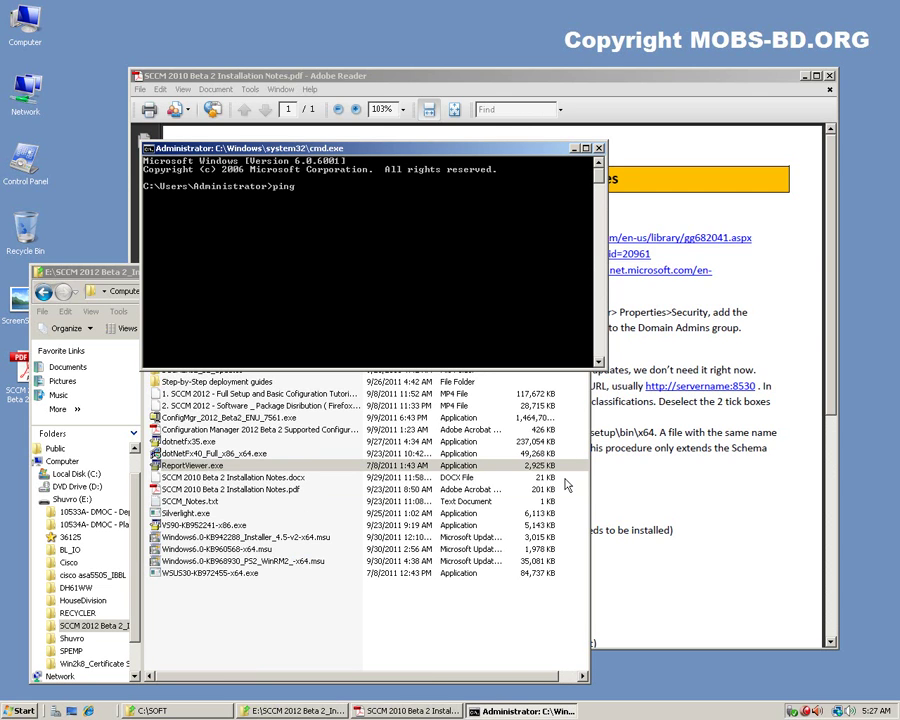
{"action": "type", "text": "ping 4.2.2.1 -t"}
{"action": "key", "text": "Return"}
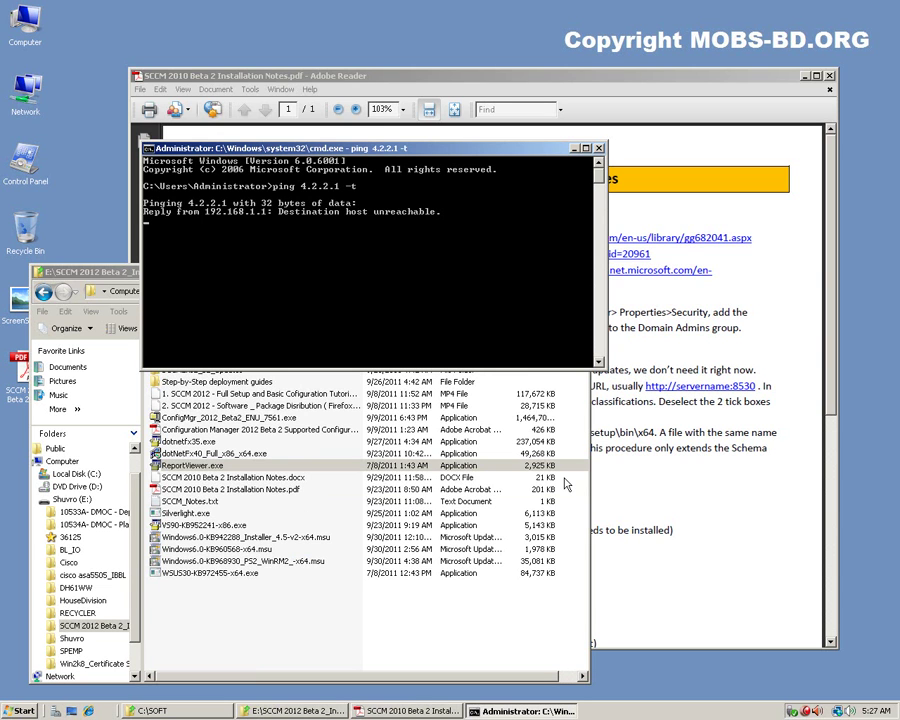
{"action": "key", "text": "ctrl+c"}
{"action": "left_click", "coordinate": [599, 148]}
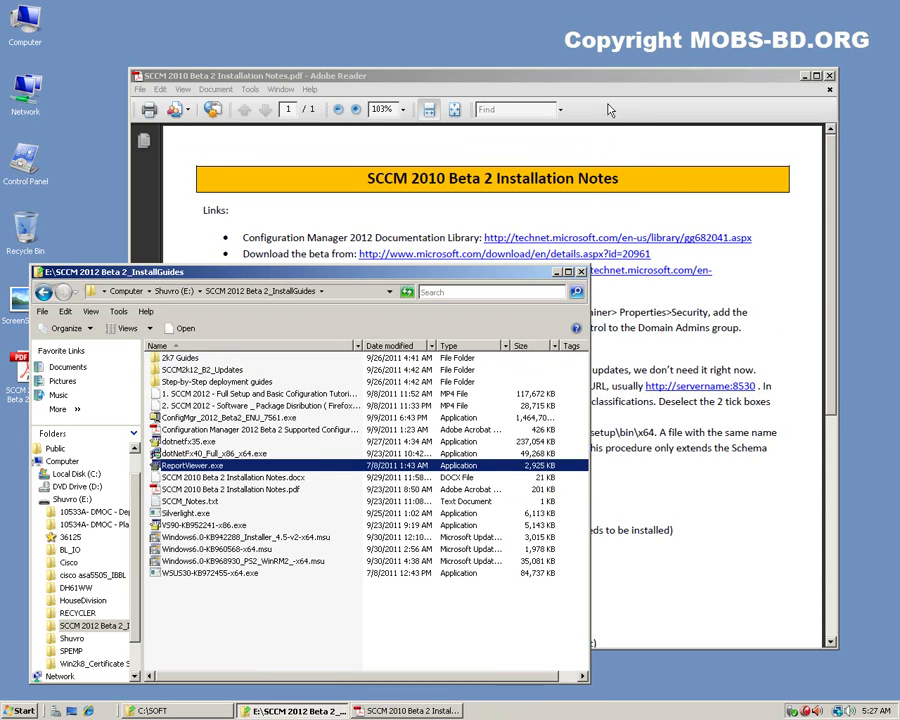
Read the Report Viewer and WSUS 3.0 SP2 items in the installation notes, and compare them with the prerequisite results in ScreenShot.jpg
{"action": "left_click", "coordinate": [602, 75]}
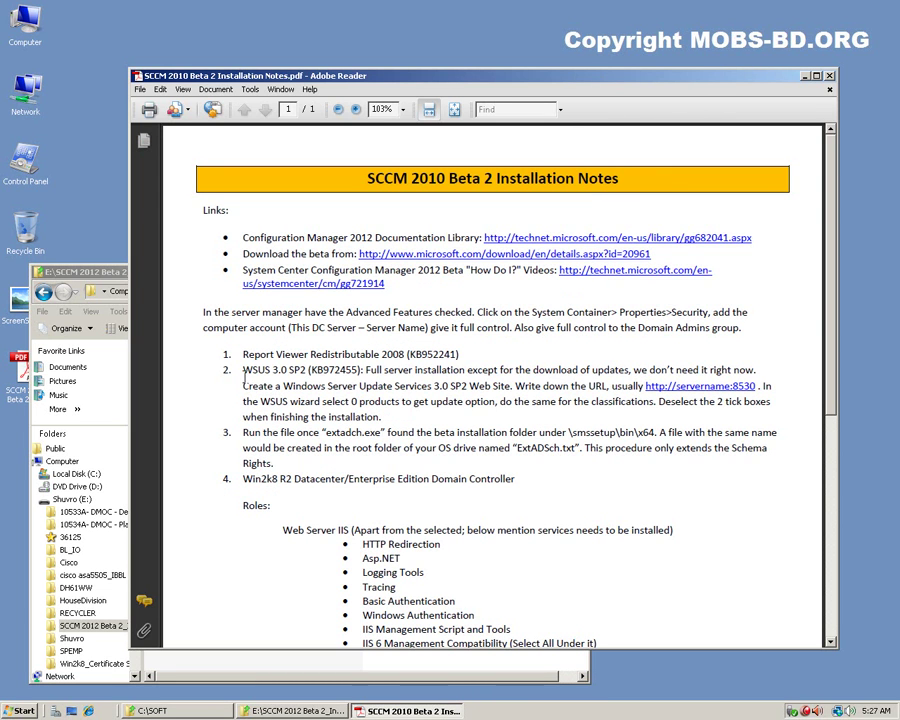
{"action": "scroll", "coordinate": [335, 370], "scroll_direction": "down", "scroll_amount": 1}
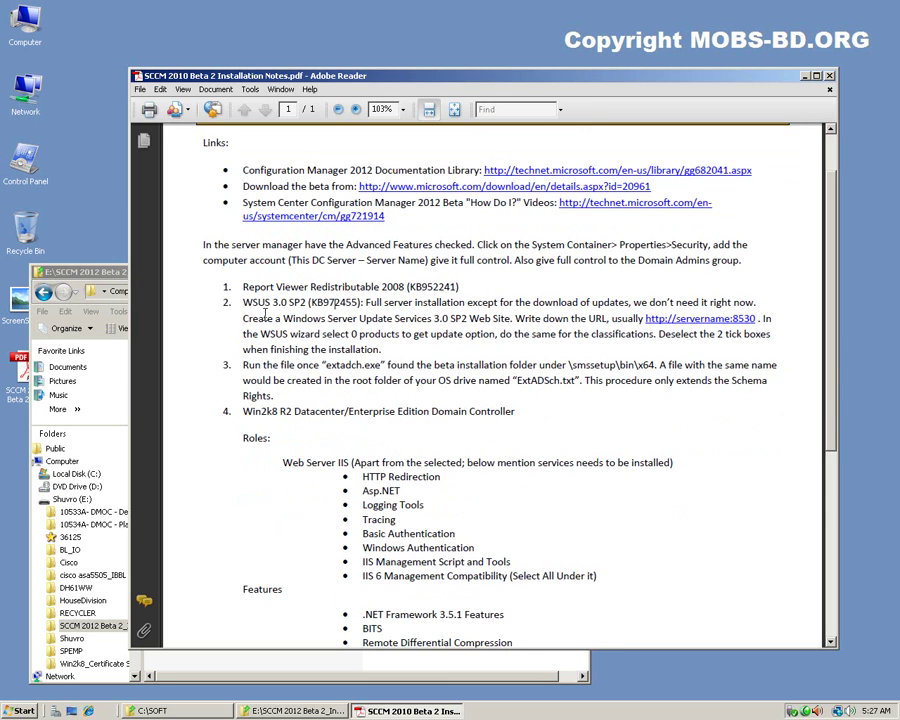
{"action": "double_click", "coordinate": [17, 302]}
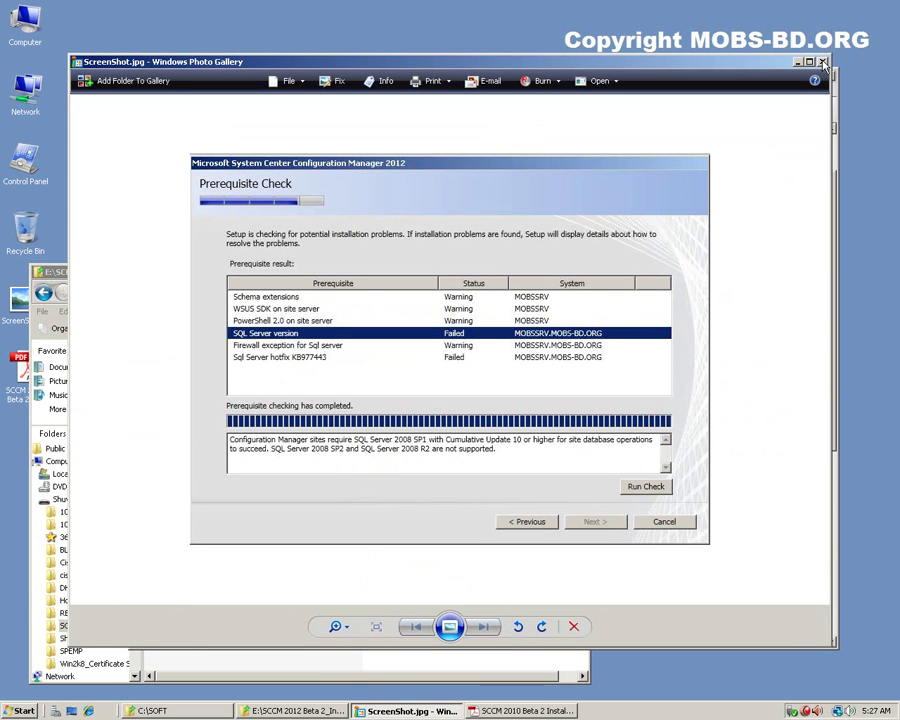
{"action": "left_click", "coordinate": [822, 62]}
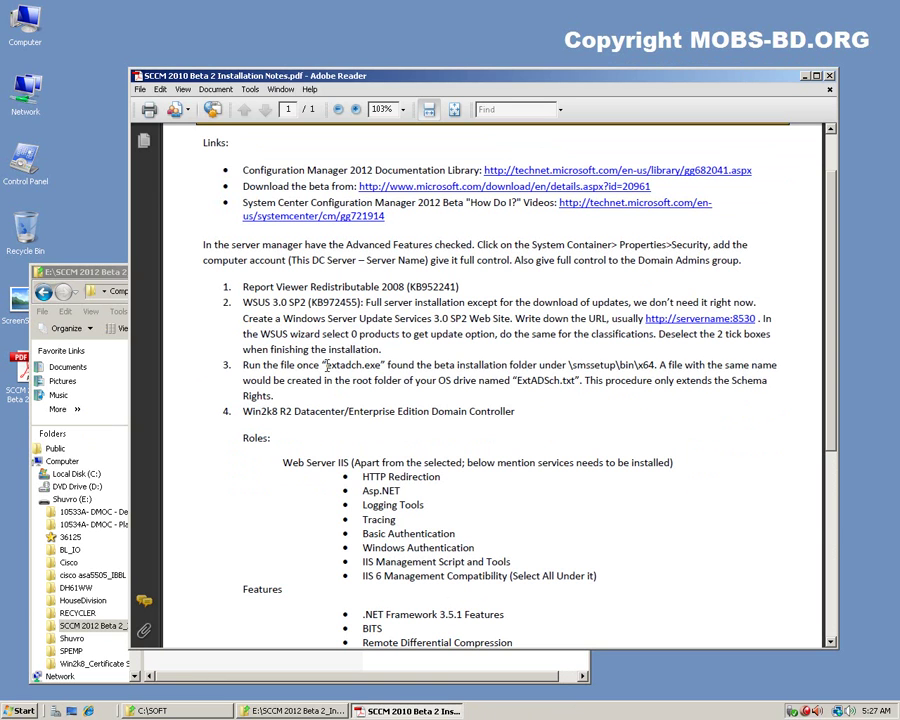
Read the installation notes from the extadch.exe item through the roles, features, SQL hotfix KB977443 and firewall items to the end
{"action": "left_click_drag", "start_coordinate": [327, 365], "coordinate": [383, 364]}
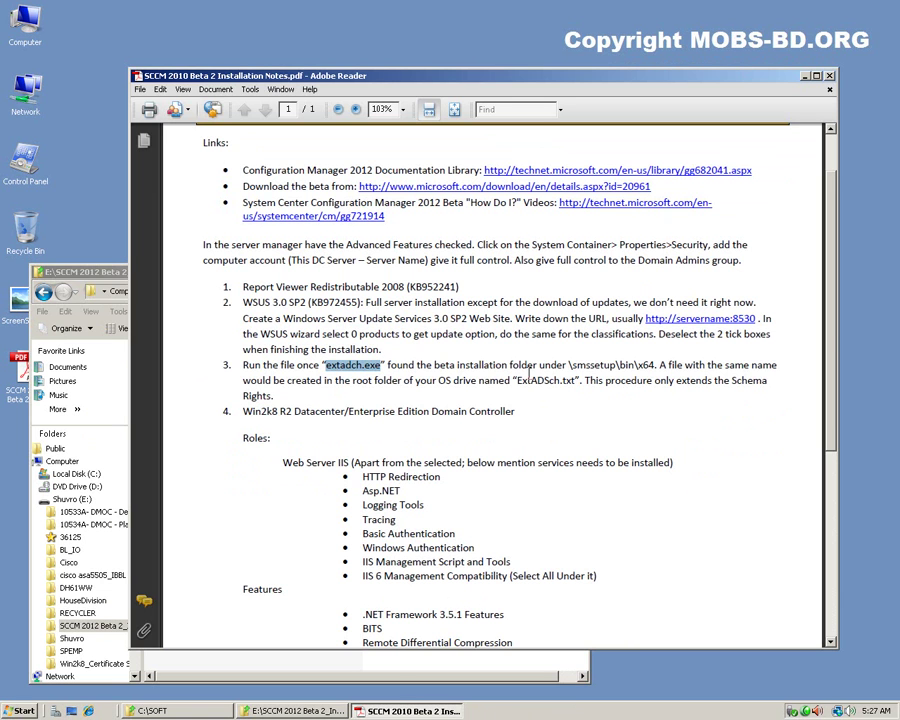
{"action": "scroll", "coordinate": [608, 430], "scroll_direction": "down", "scroll_amount": 3}
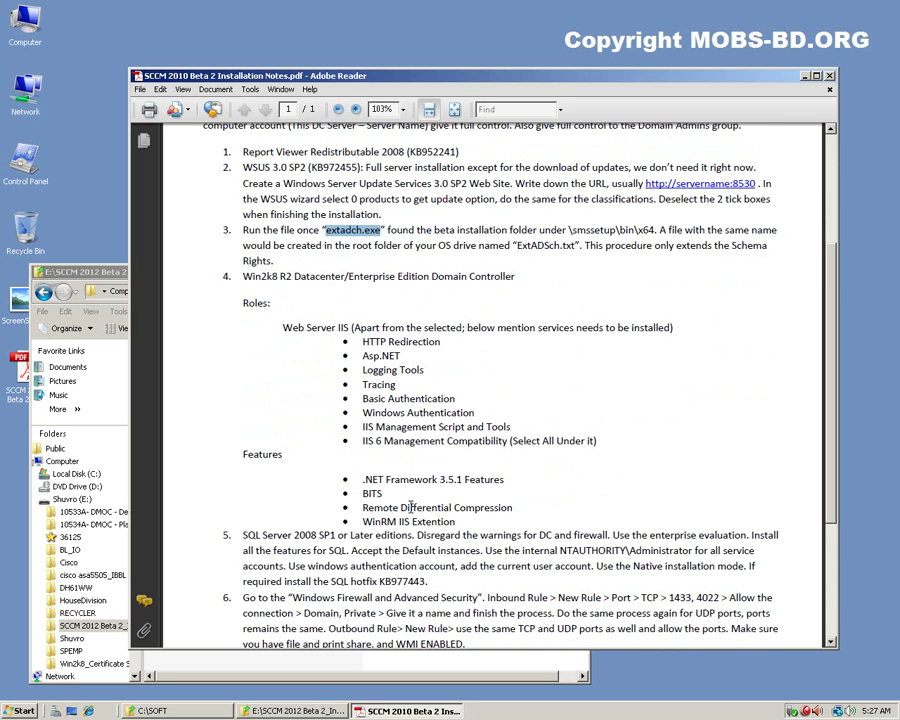
{"action": "scroll", "coordinate": [410, 507], "scroll_direction": "down", "scroll_amount": 2}
{"action": "left_click_drag", "start_coordinate": [379, 480], "coordinate": [427, 480]}
{"action": "left_click", "coordinate": [433, 480]}
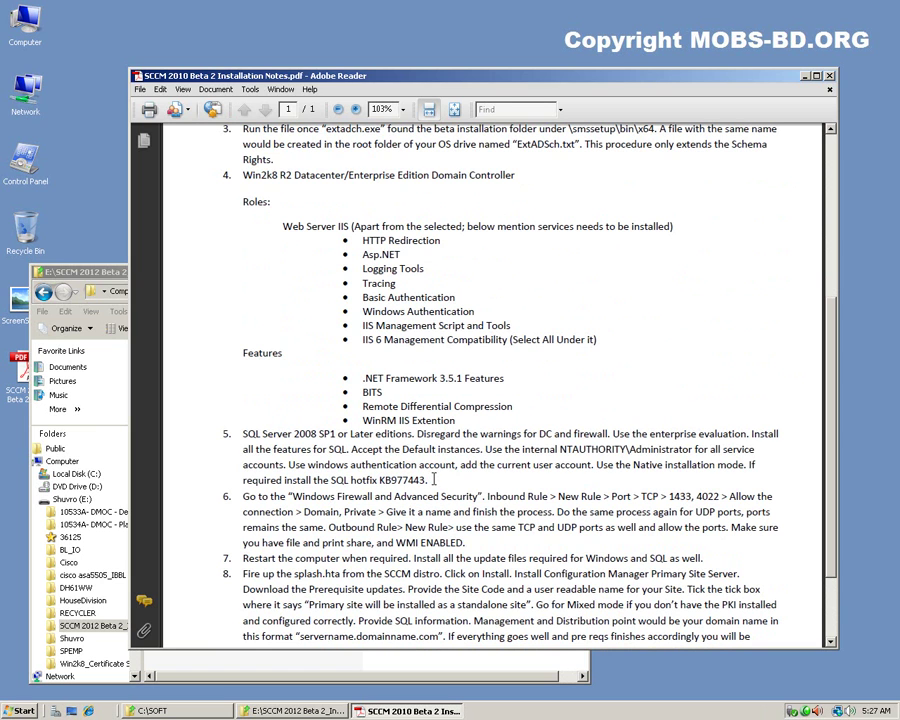
{"action": "scroll", "coordinate": [433, 480], "scroll_direction": "down", "scroll_amount": 2}
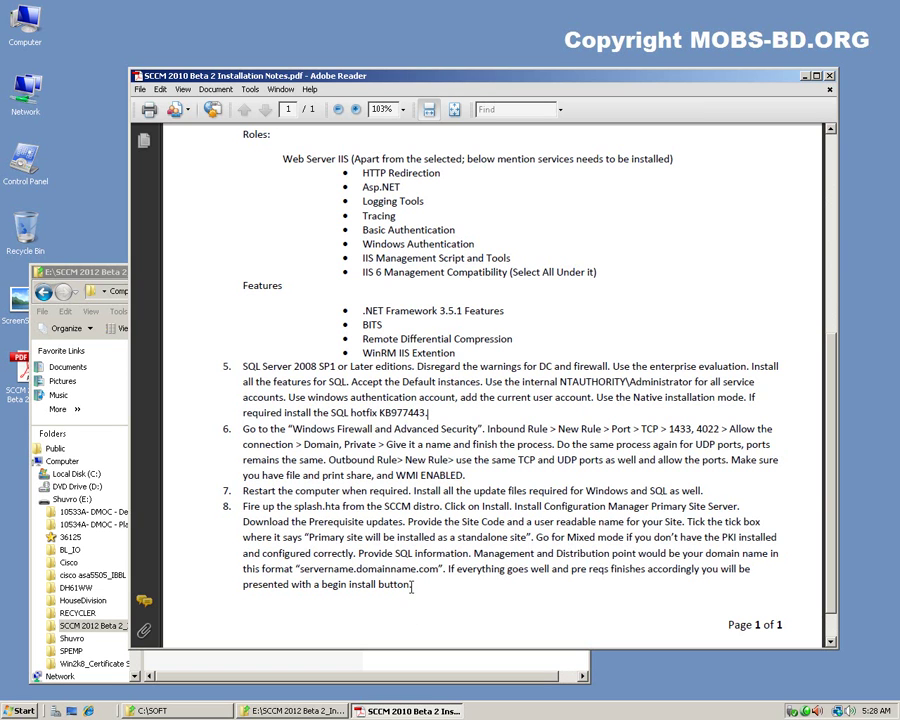
{"action": "scroll", "coordinate": [403, 535], "scroll_direction": "down", "scroll_amount": 1}
Return to the start of the installation notes and examine the paragraph on Advanced Features and System container permissions
{"action": "scroll", "coordinate": [403, 535], "scroll_direction": "up", "scroll_amount": 5}
{"action": "scroll", "coordinate": [403, 535], "scroll_direction": "up", "scroll_amount": 2}
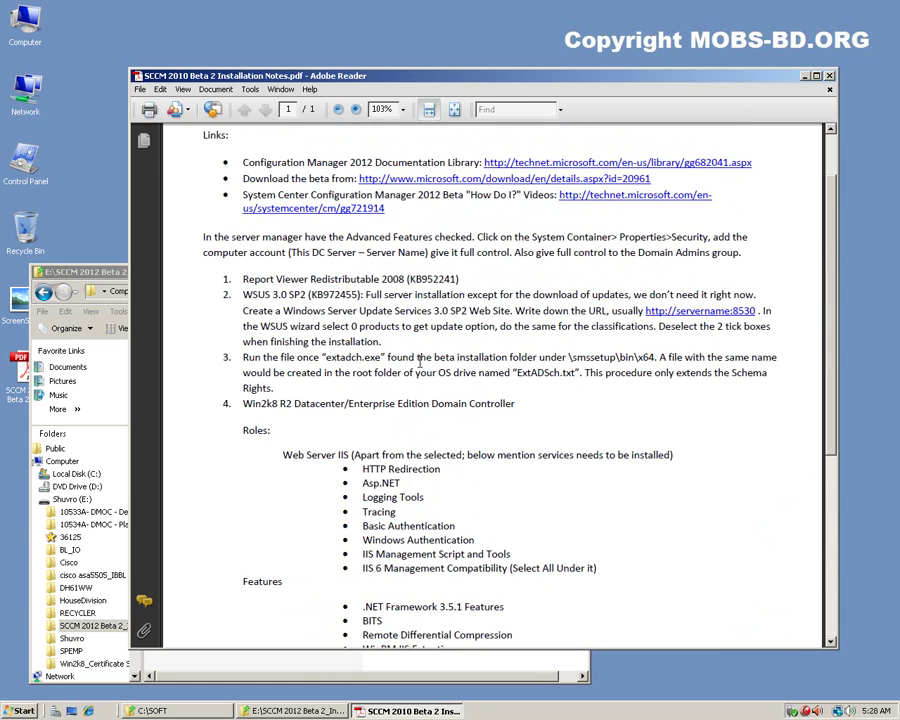
{"action": "scroll", "coordinate": [376, 518], "scroll_direction": "up", "scroll_amount": 2}
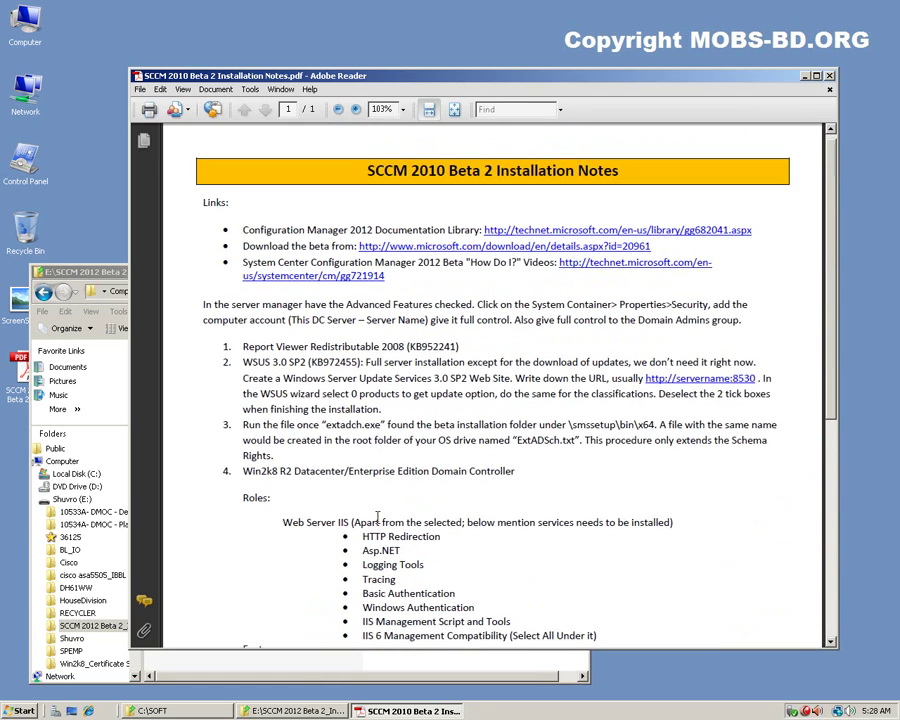
{"action": "left_click_drag", "start_coordinate": [203, 312], "coordinate": [767, 333]}
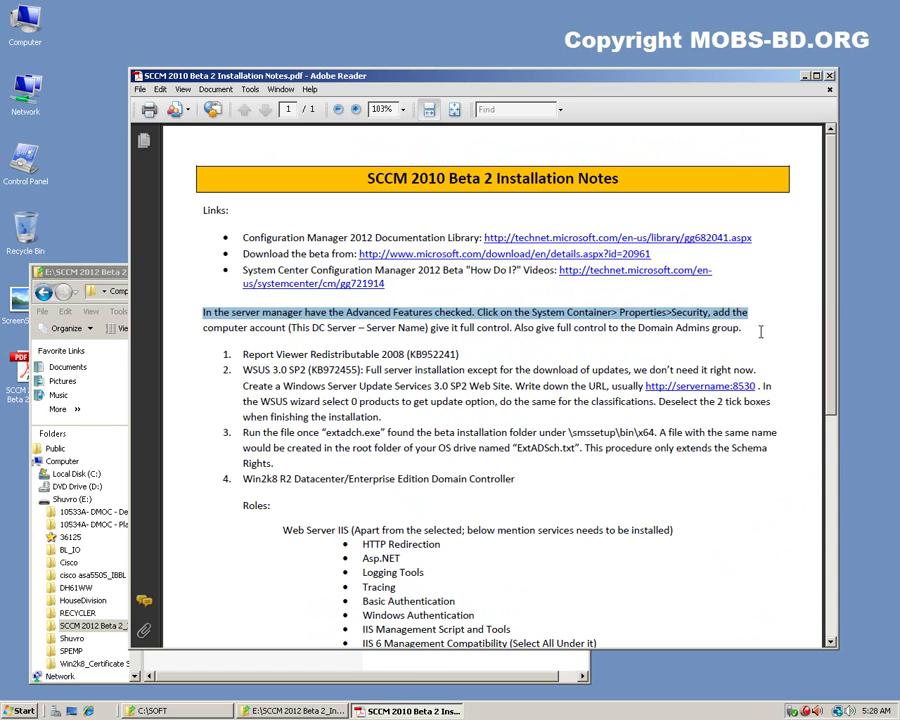
{"action": "left_click", "coordinate": [760, 332]}
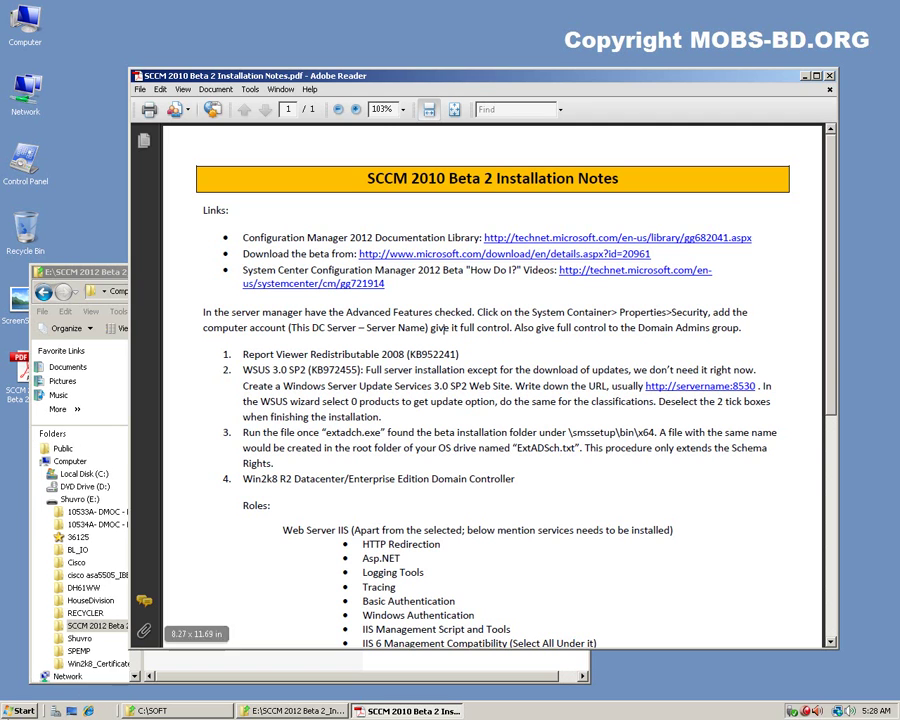
Open the Active Directory Users and Computers console
{"action": "left_click", "coordinate": [22, 711]}
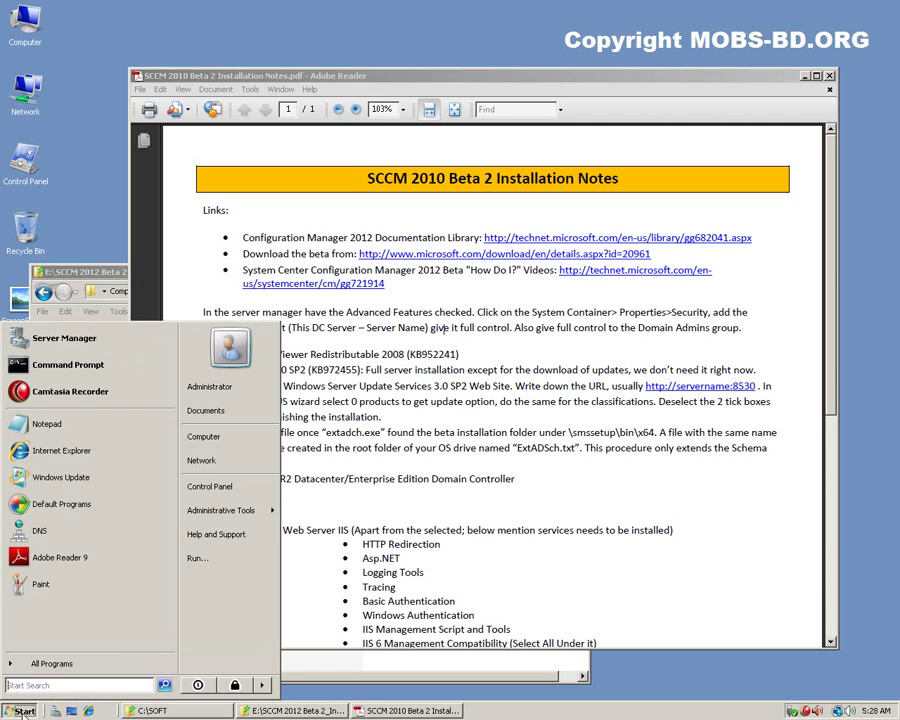
{"action": "left_click", "coordinate": [42, 663]}
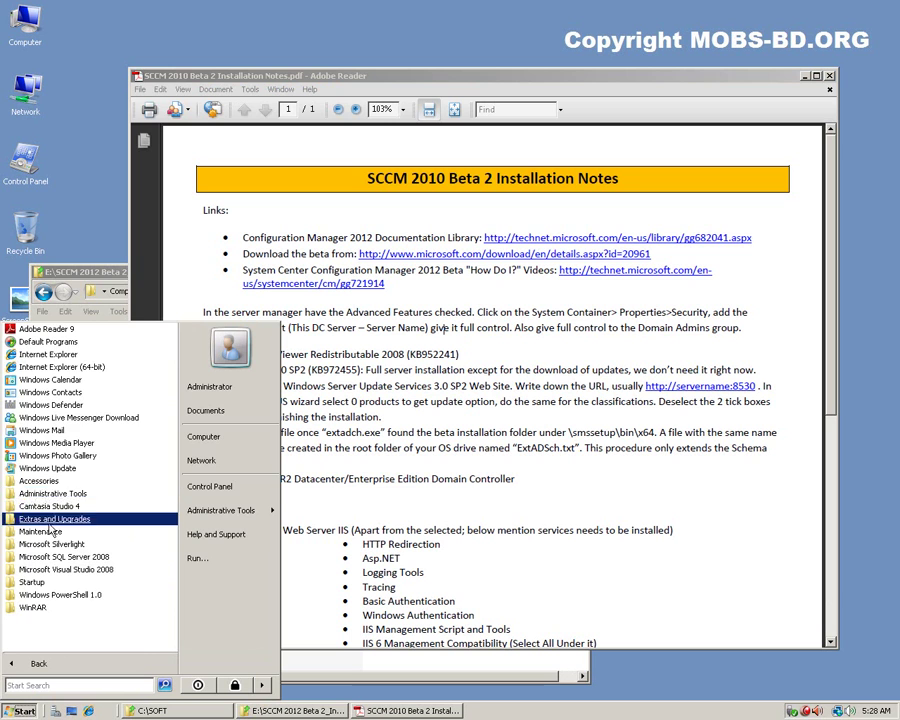
{"action": "left_click", "coordinate": [50, 493]}
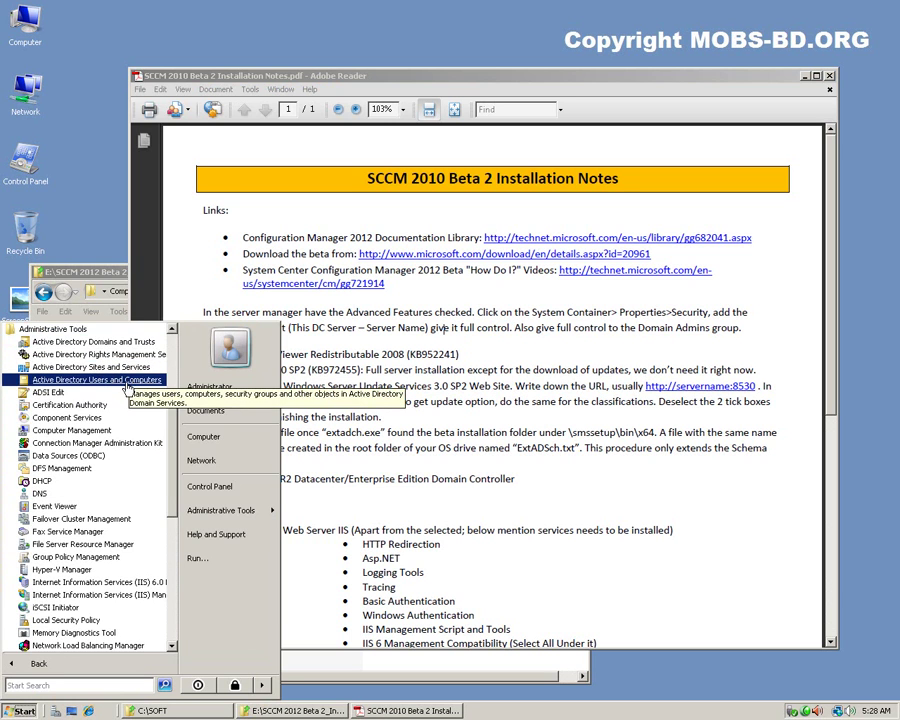
{"action": "left_click", "coordinate": [100, 380]}
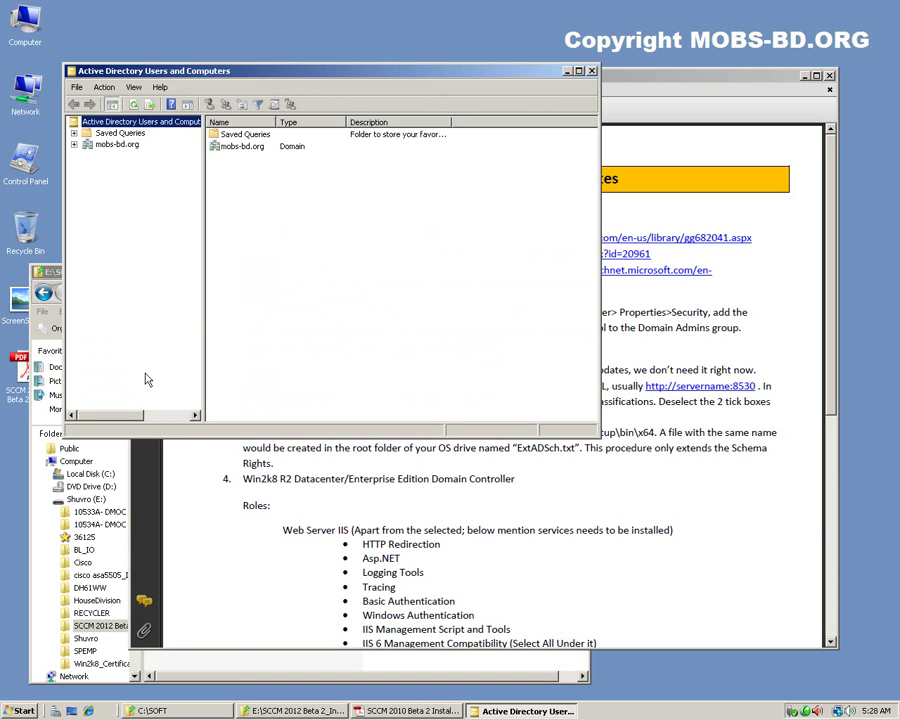
Widen the Name column of the mobs-bd.org Builtin container and examine the members of its Administrators group
{"action": "left_click", "coordinate": [112, 145]}
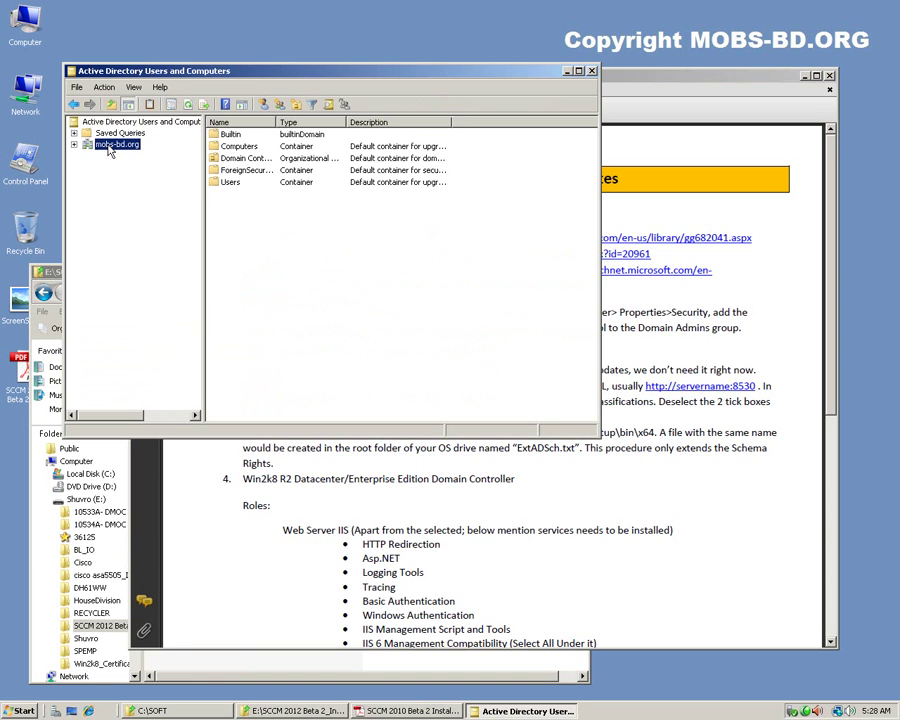
{"action": "double_click", "coordinate": [230, 135]}
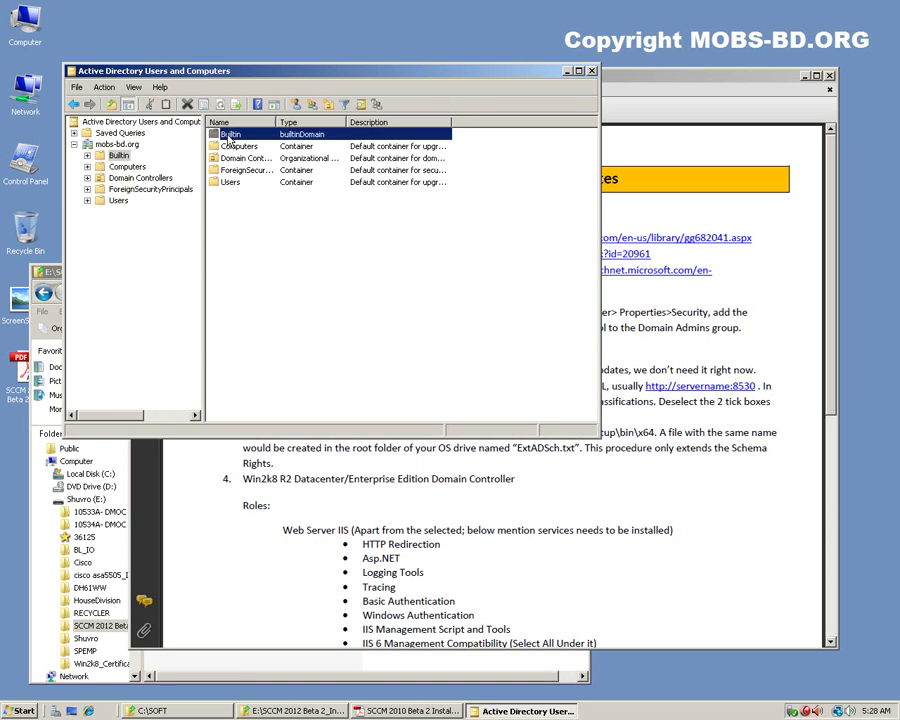
{"action": "double_click", "coordinate": [277, 122]}
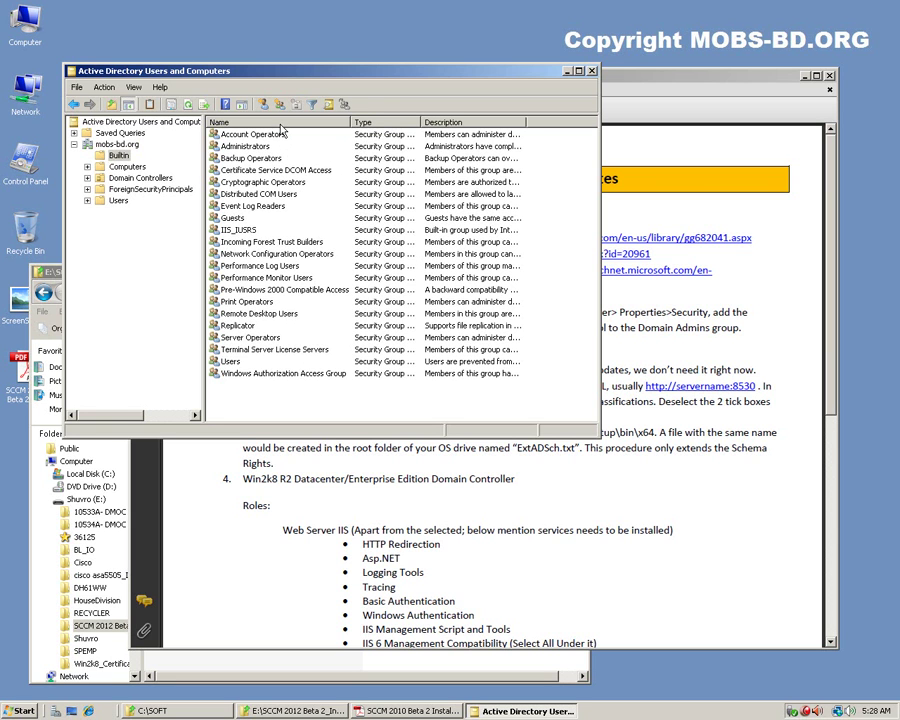
{"action": "left_click", "coordinate": [249, 148]}
{"action": "double_click", "coordinate": [249, 148]}
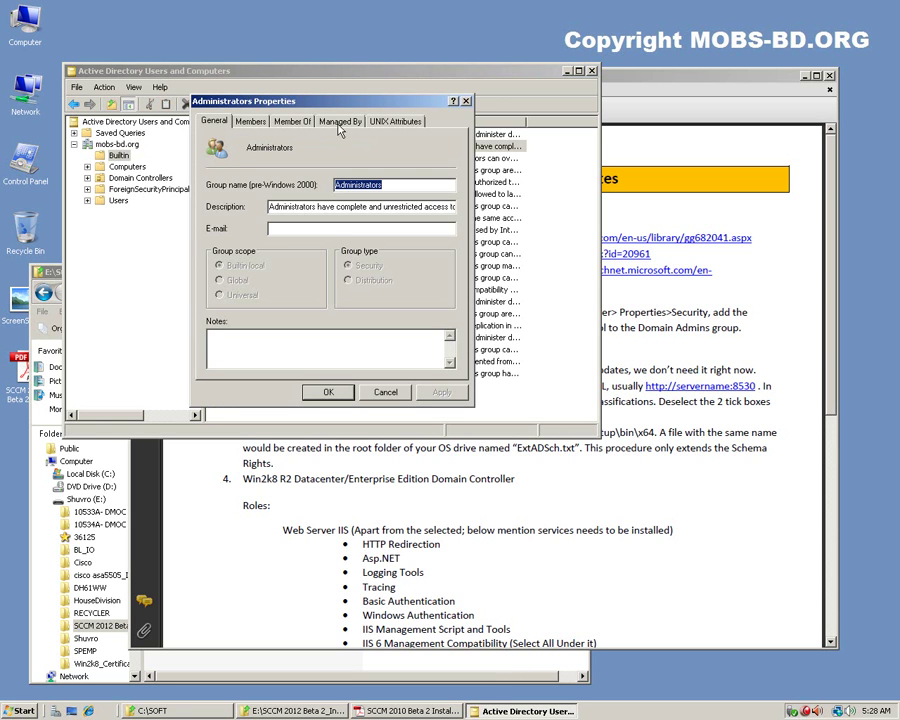
{"action": "left_click", "coordinate": [253, 121]}
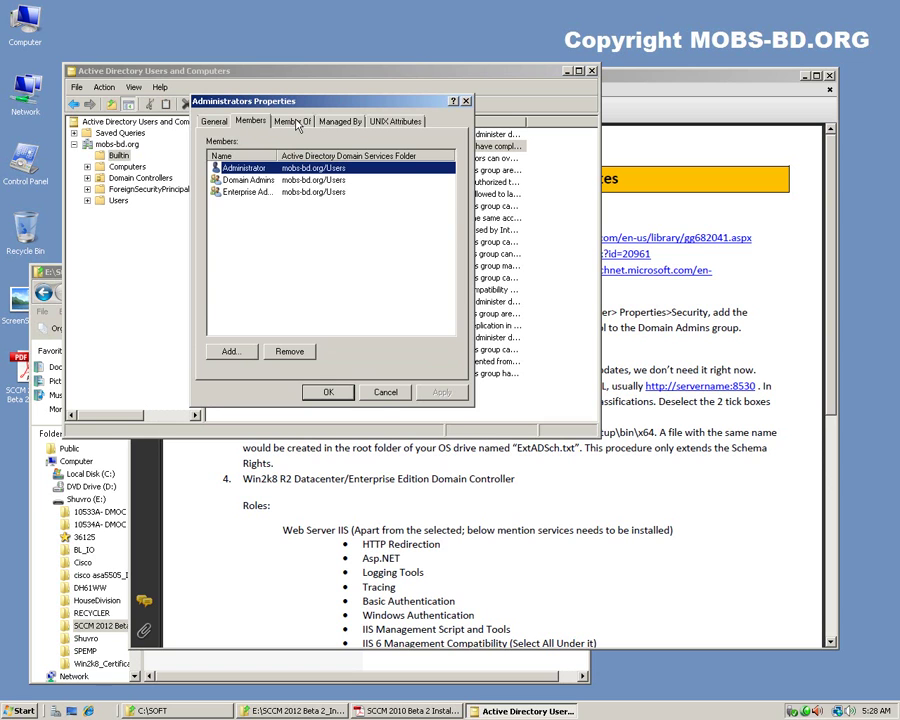
Inspect the general and address properties of the Administrator member account, and close both properties dialogs without changes
{"action": "double_click", "coordinate": [258, 170]}
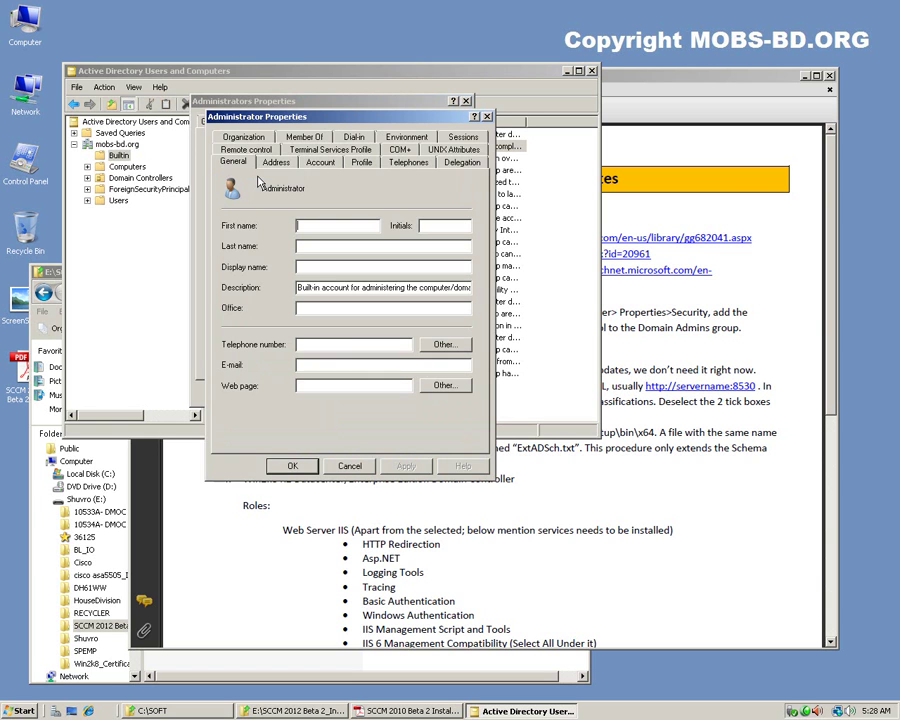
{"action": "left_click", "coordinate": [276, 162]}
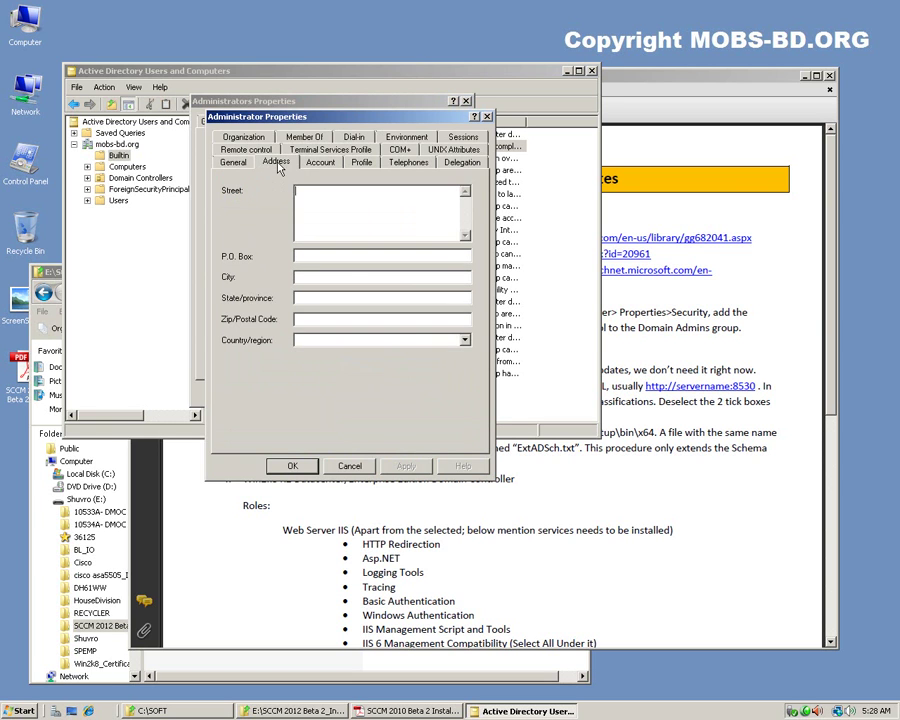
{"action": "left_click", "coordinate": [349, 466]}
{"action": "left_click", "coordinate": [318, 262]}
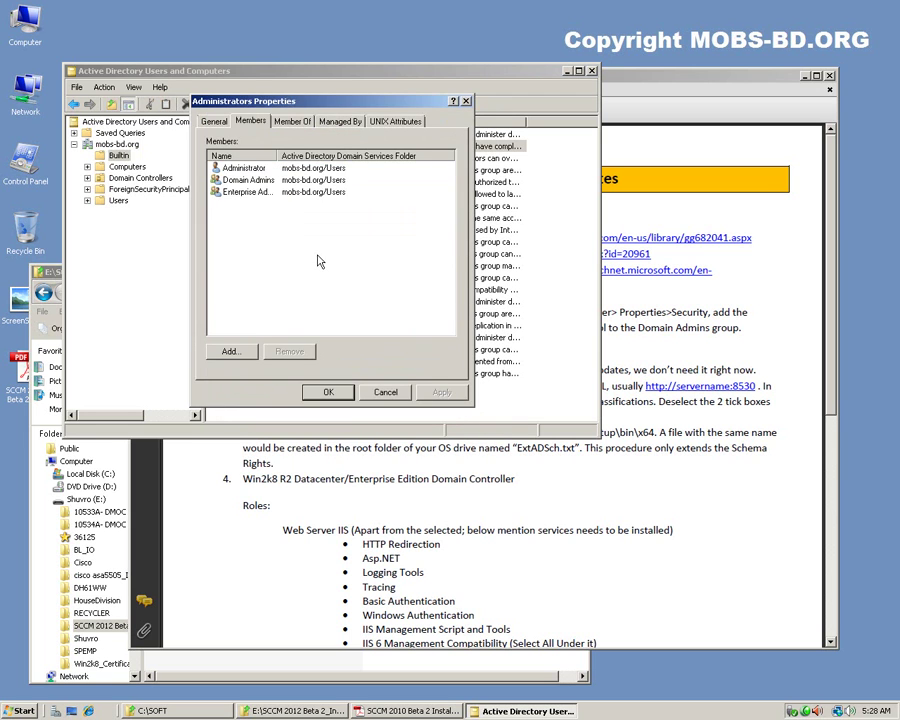
{"action": "left_click", "coordinate": [380, 393]}
{"action": "left_click", "coordinate": [378, 392]}
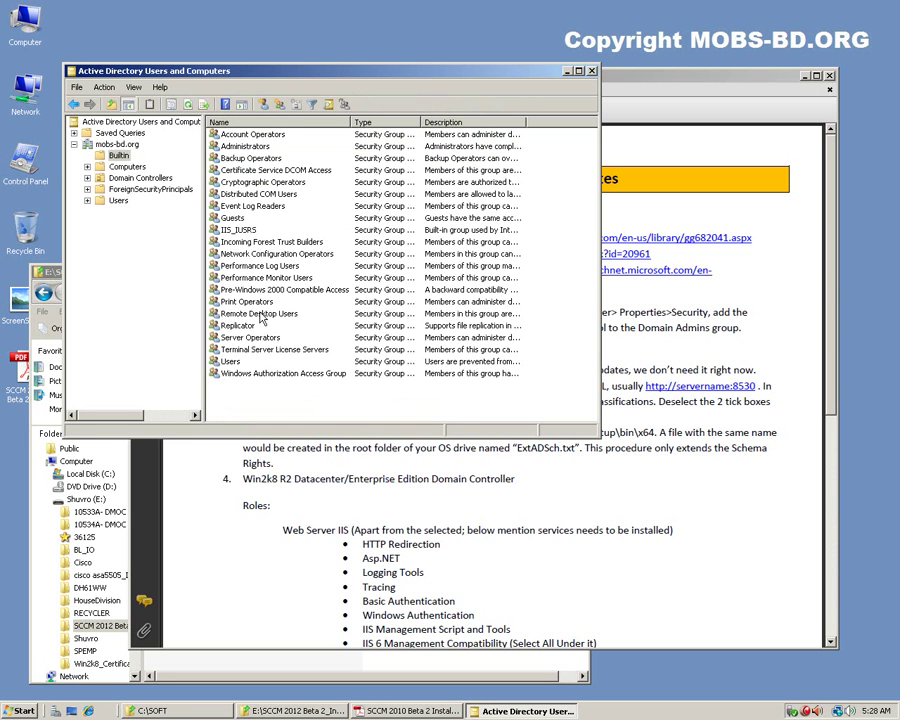
Examine the Users container of mobs-bd.org with a widened Name column, and inspect the console's filter options without changing them
{"action": "left_click", "coordinate": [116, 200]}
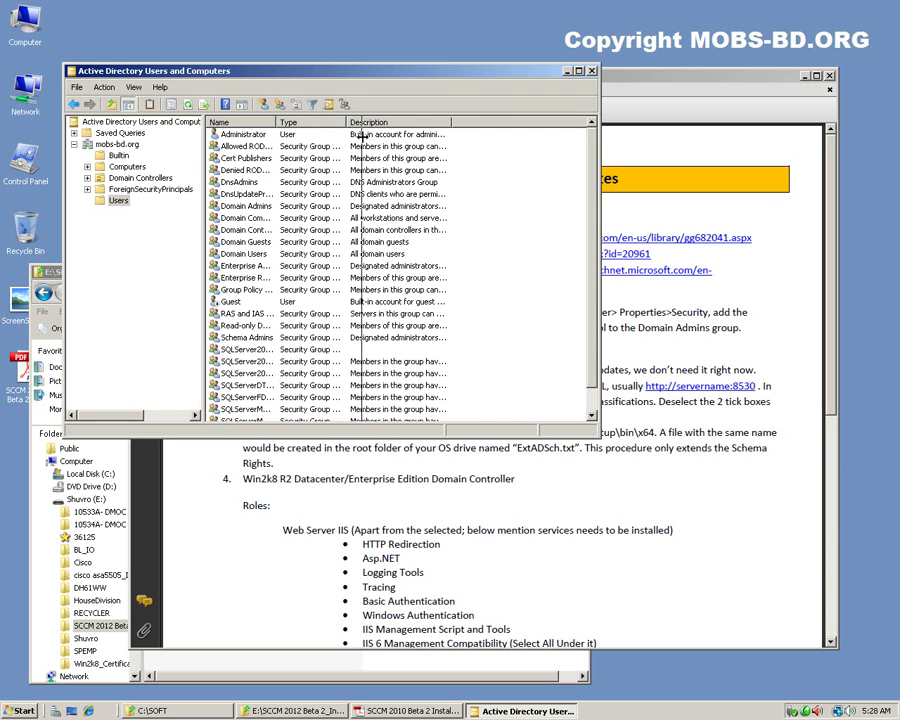
{"action": "left_click_drag", "start_coordinate": [277, 122], "coordinate": [362, 122]}
{"action": "left_click", "coordinate": [133, 87]}
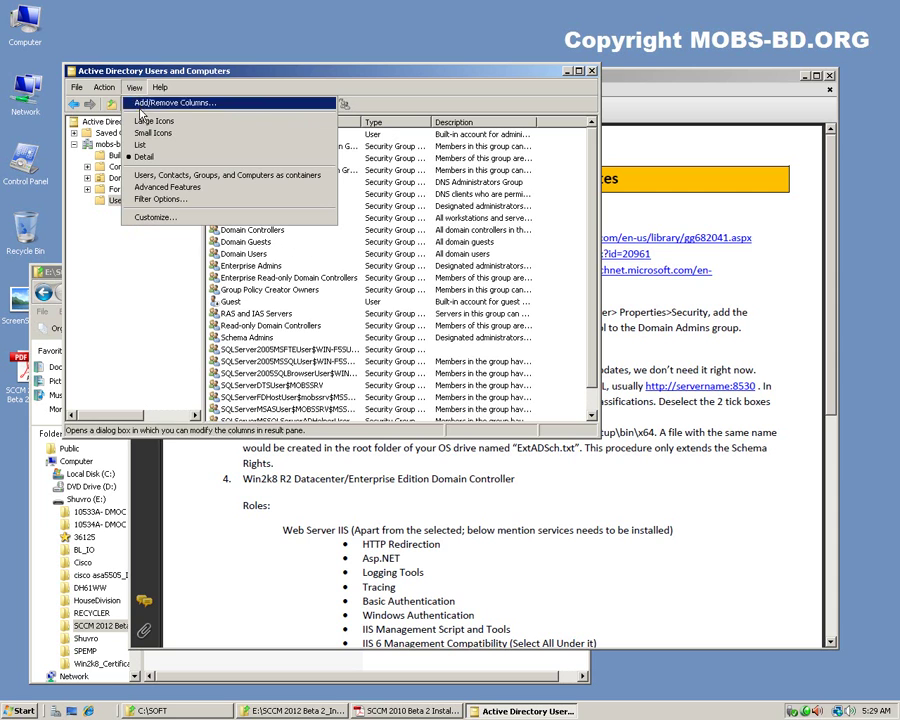
{"action": "left_click", "coordinate": [148, 198]}
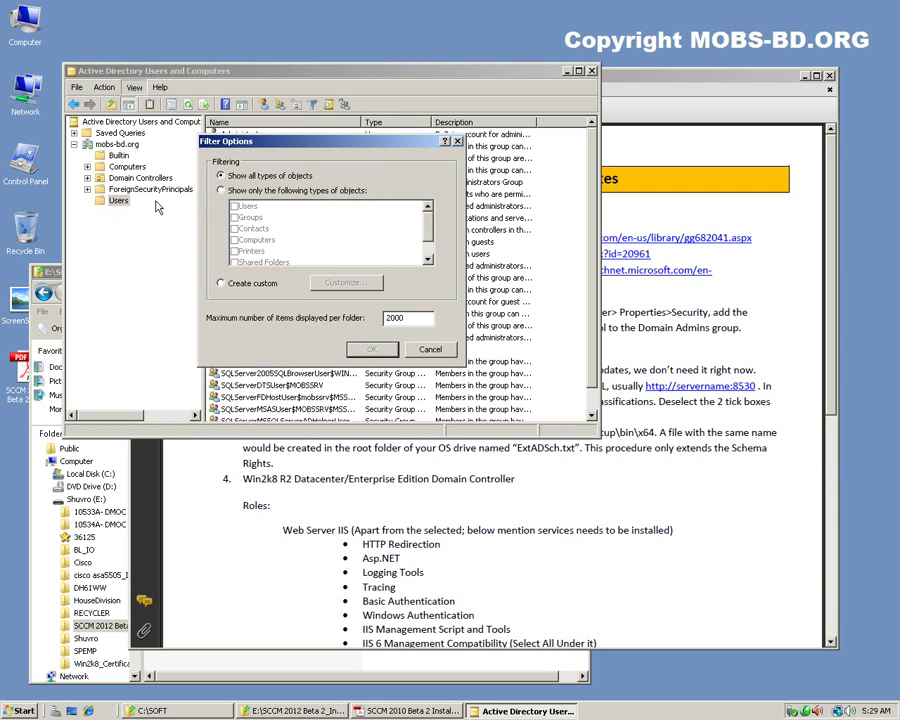
{"action": "left_click", "coordinate": [432, 348]}
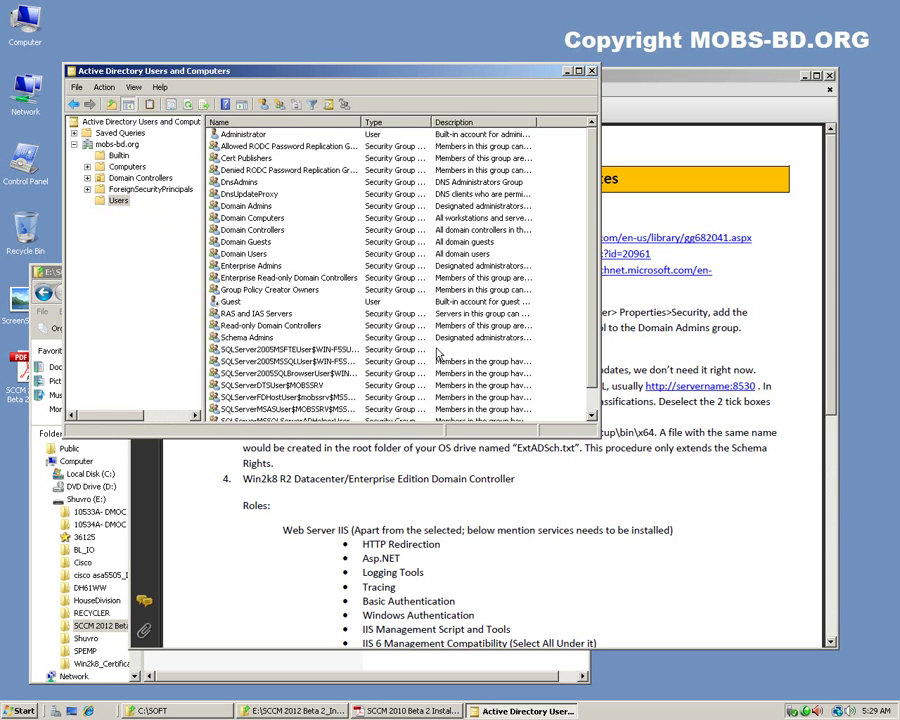
Check the WSUS 3.0 SP2 item in the installation notes and launch WSUS30-KB972455-x64.exe from the SCCM 2012 Beta 2_InstallGuides folder
{"action": "left_click", "coordinate": [686, 463]}
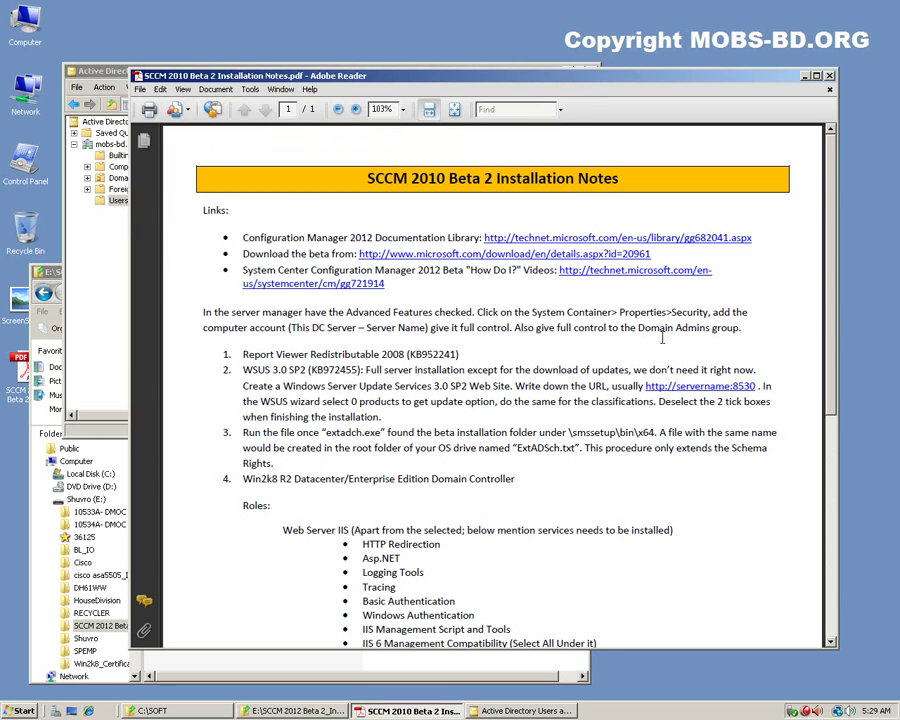
{"action": "scroll", "coordinate": [530, 355], "scroll_direction": "down", "scroll_amount": 2}
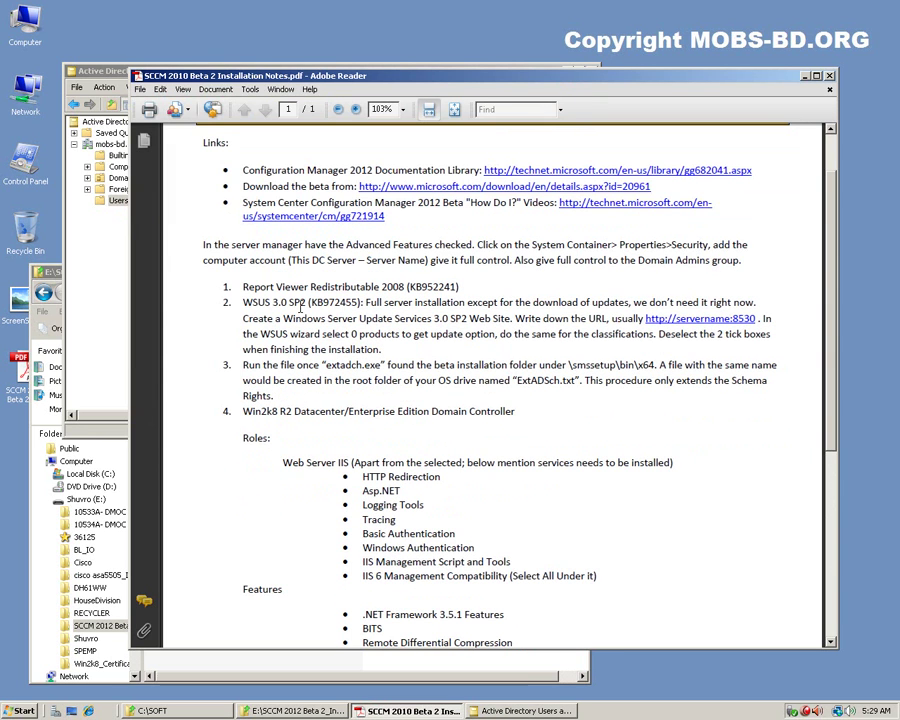
{"action": "left_click", "coordinate": [55, 277]}
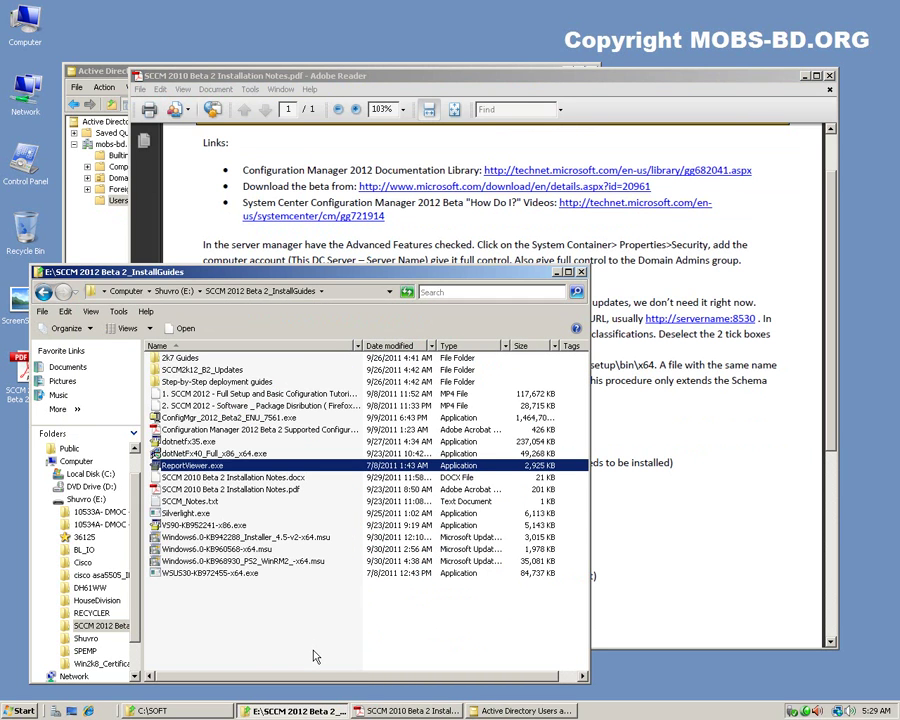
{"action": "double_click", "coordinate": [300, 573]}
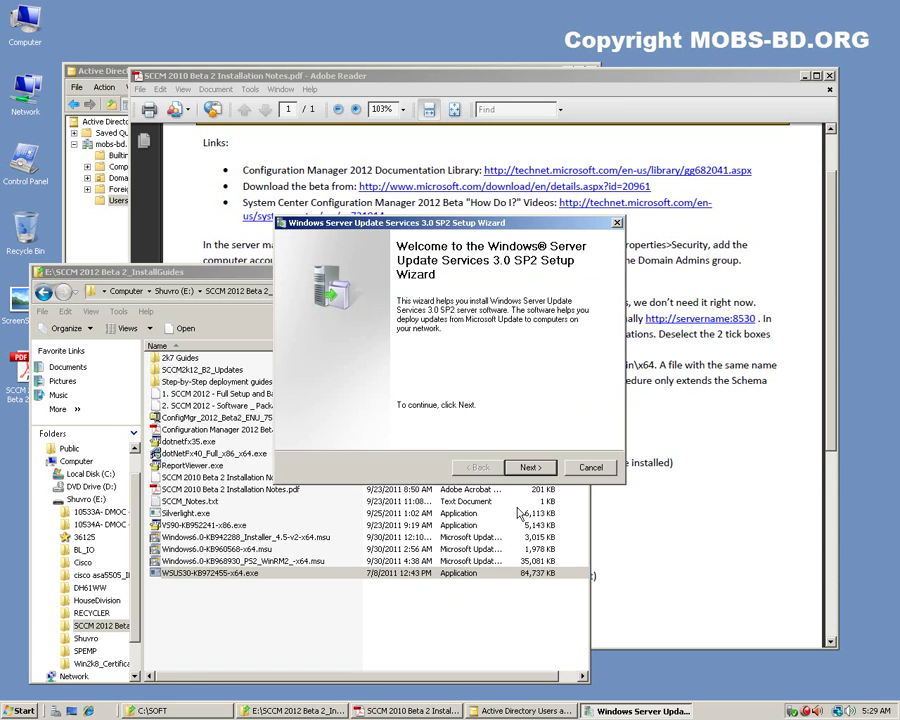
Choose the full server installation including Administration Console for WSUS and accept the license agreement
{"action": "left_click", "coordinate": [530, 516]}
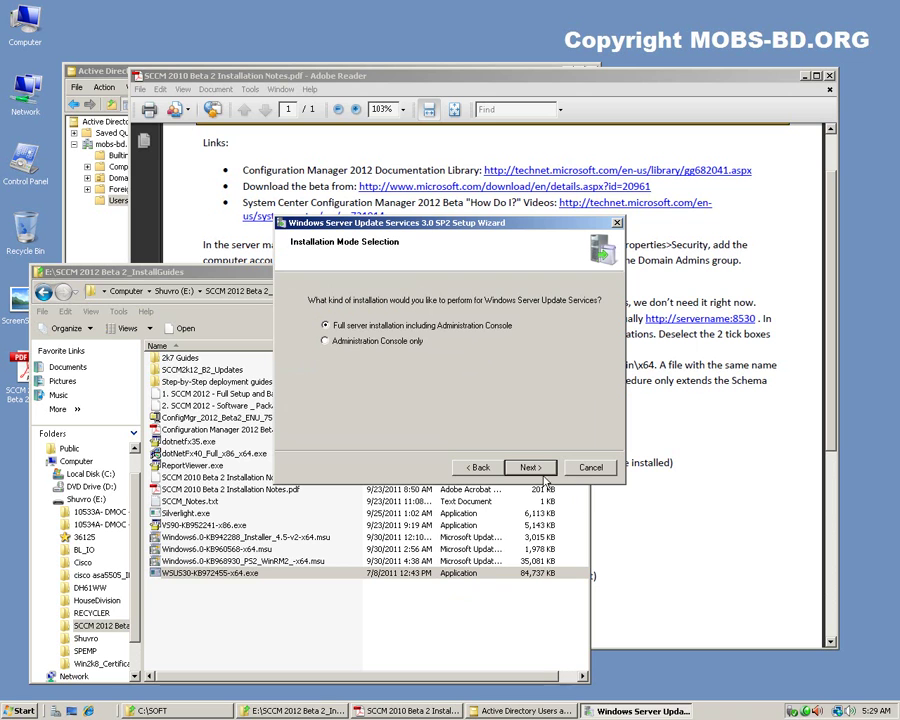
{"action": "left_click", "coordinate": [526, 468]}
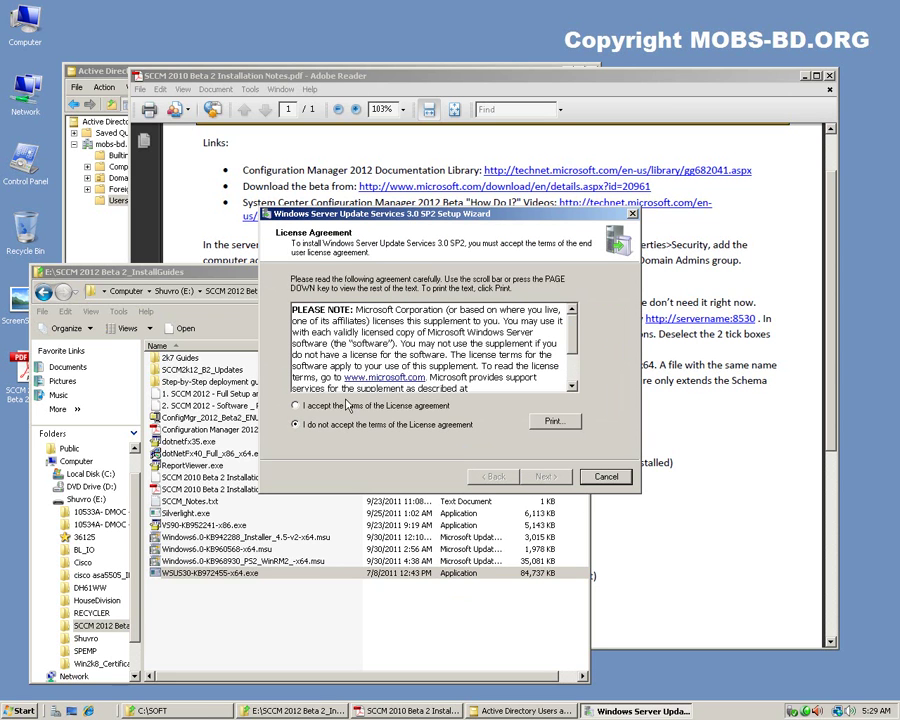
{"action": "left_click", "coordinate": [447, 405]}
{"action": "left_click", "coordinate": [546, 477]}
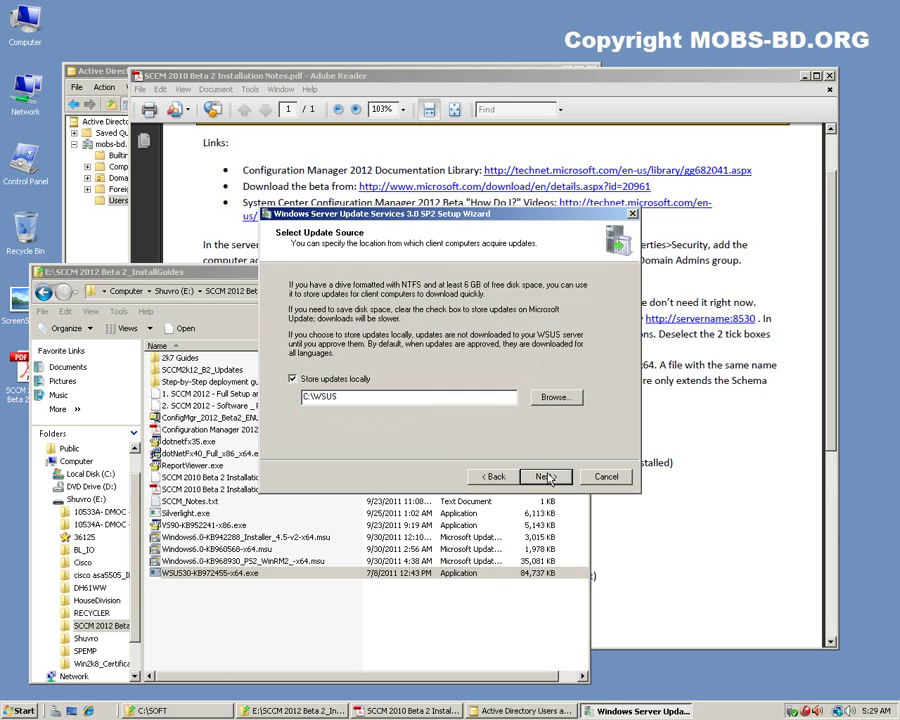
Store WSUS updates locally in C:\WSUS and proceed through the SQL Server instance connection to the web site selection
{"action": "double_click", "coordinate": [360, 398]}
{"action": "left_click", "coordinate": [546, 478]}
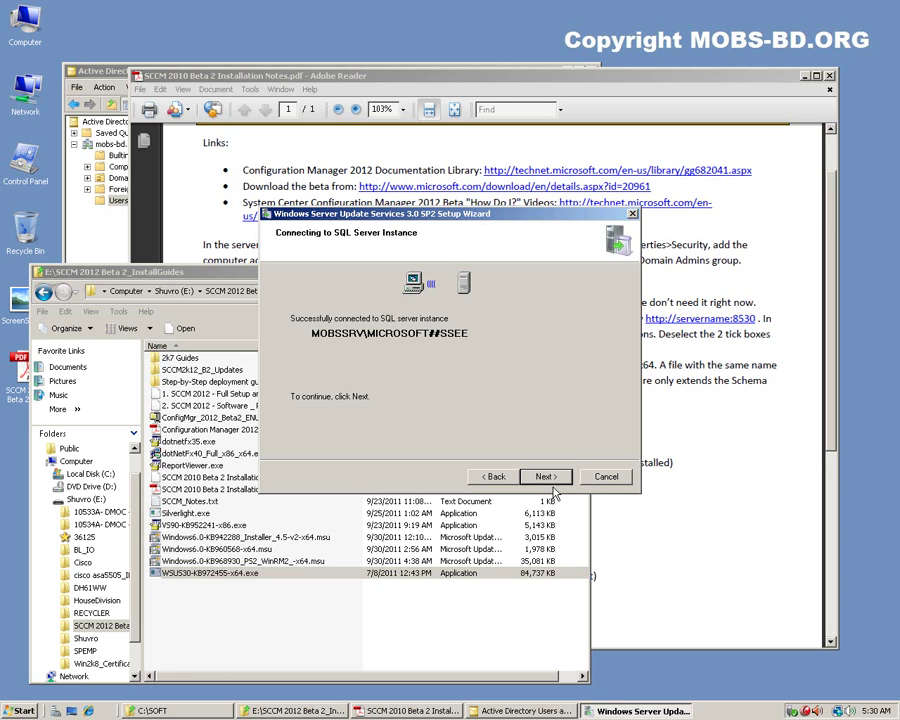
{"action": "left_click", "coordinate": [546, 488]}
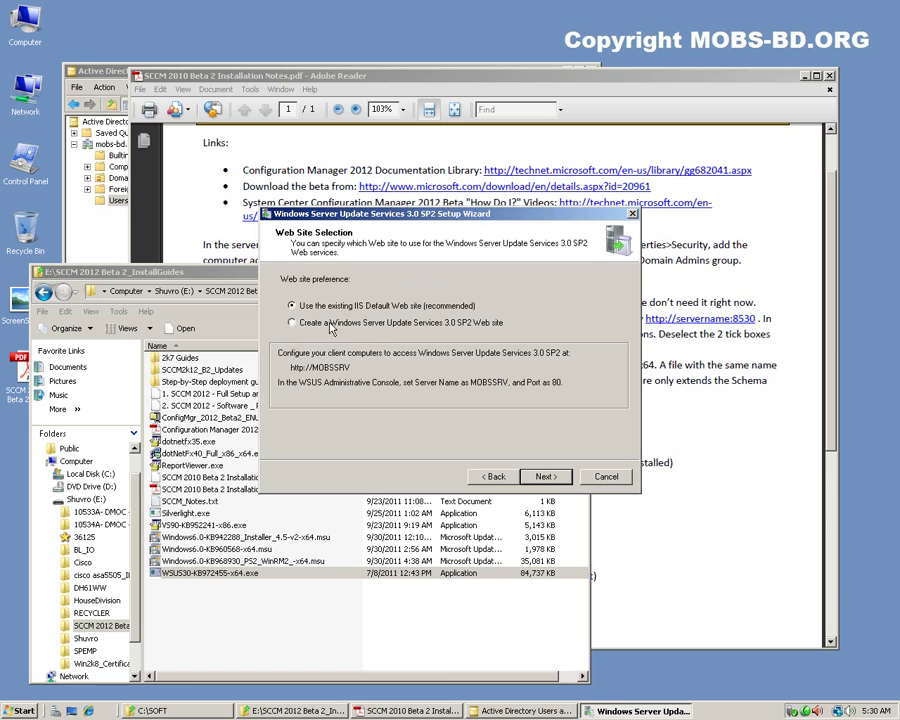
Choose to create a Windows Server Update Services 3.0 SP2 Web site, compare its URL with the notes, and start the installation
{"action": "left_click", "coordinate": [306, 323]}
{"action": "left_click", "coordinate": [690, 333]}
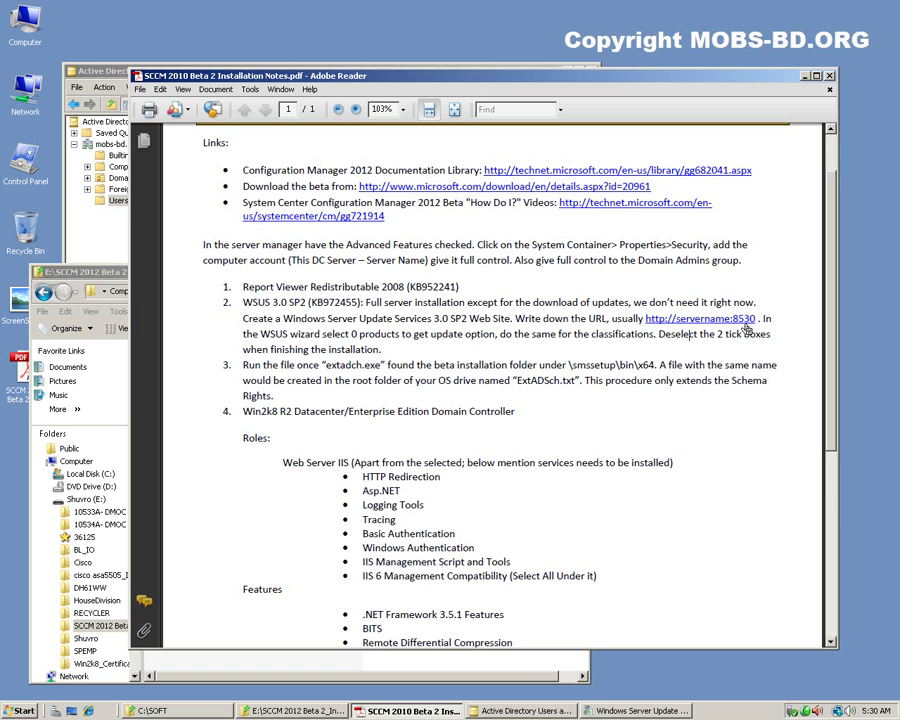
{"action": "left_click", "coordinate": [805, 76]}
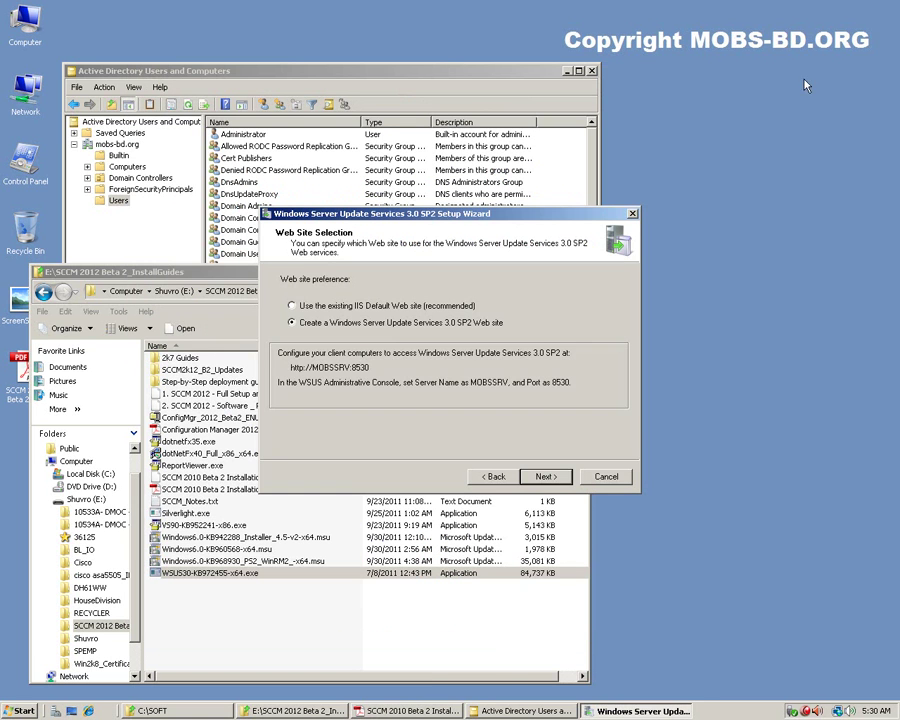
{"action": "left_click", "coordinate": [546, 477]}
{"action": "left_click", "coordinate": [547, 478]}
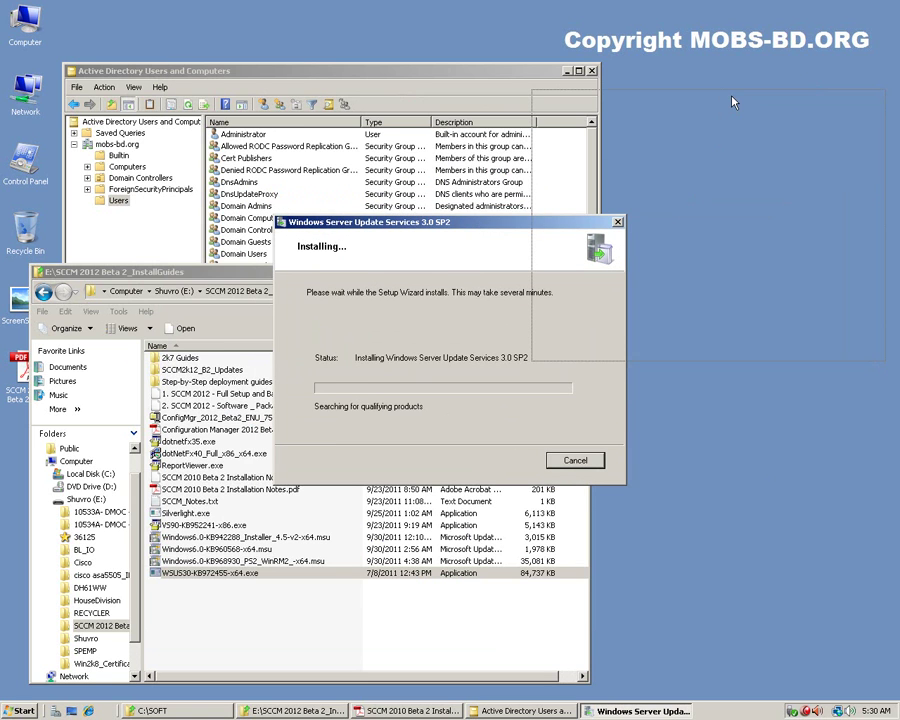
{"action": "left_click_drag", "start_coordinate": [733, 102], "coordinate": [733, 102]}
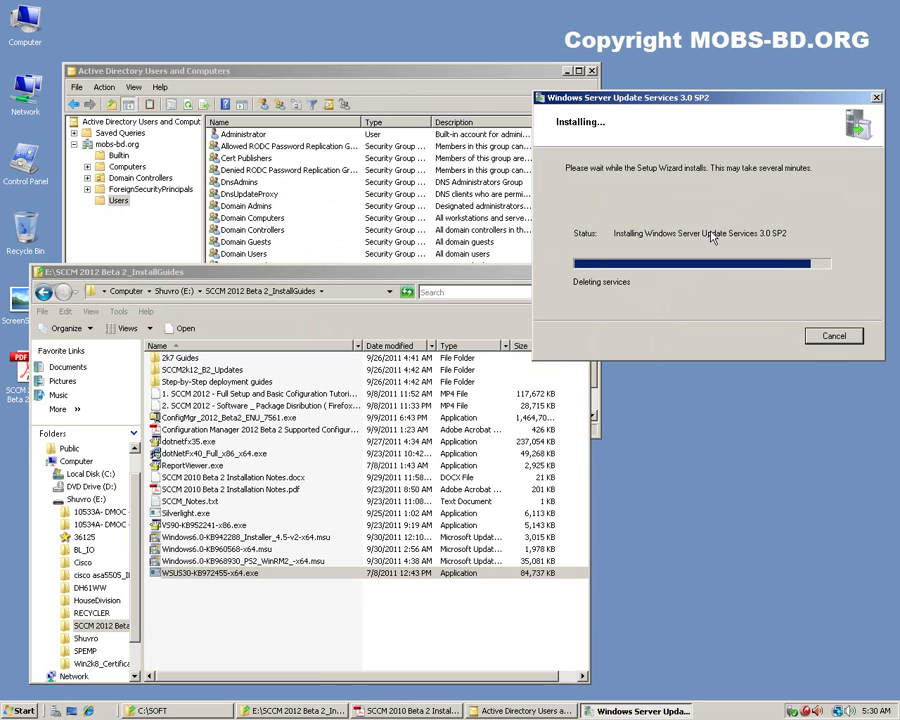
Browse to the Configuration Manager beta installation folder C:\SOFT\SCCM2012_B2
{"action": "left_click", "coordinate": [349, 637]}
{"action": "left_click", "coordinate": [349, 637]}
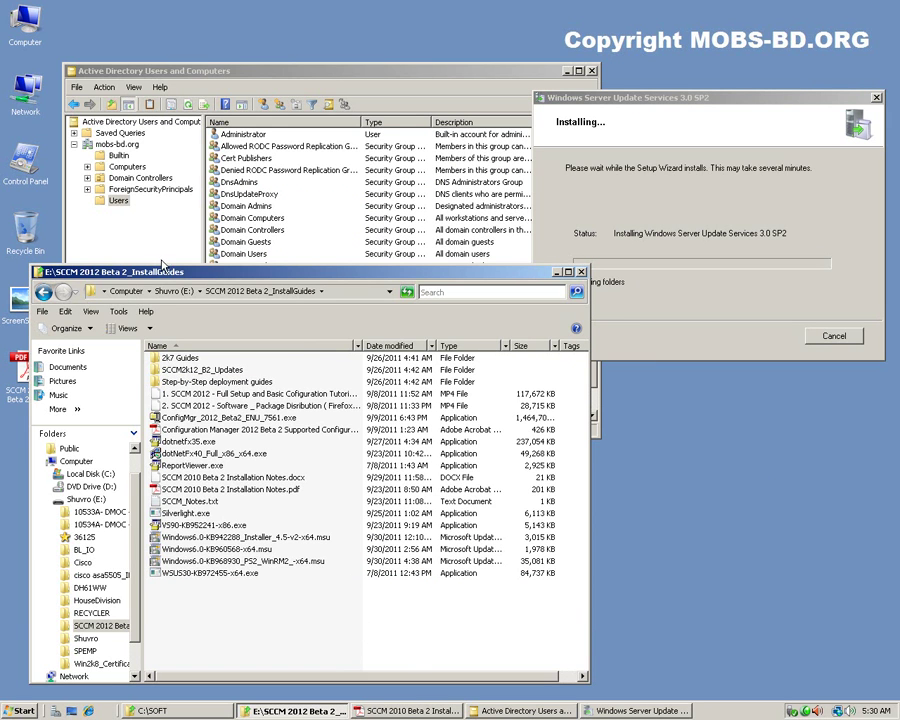
{"action": "left_click", "coordinate": [90, 473]}
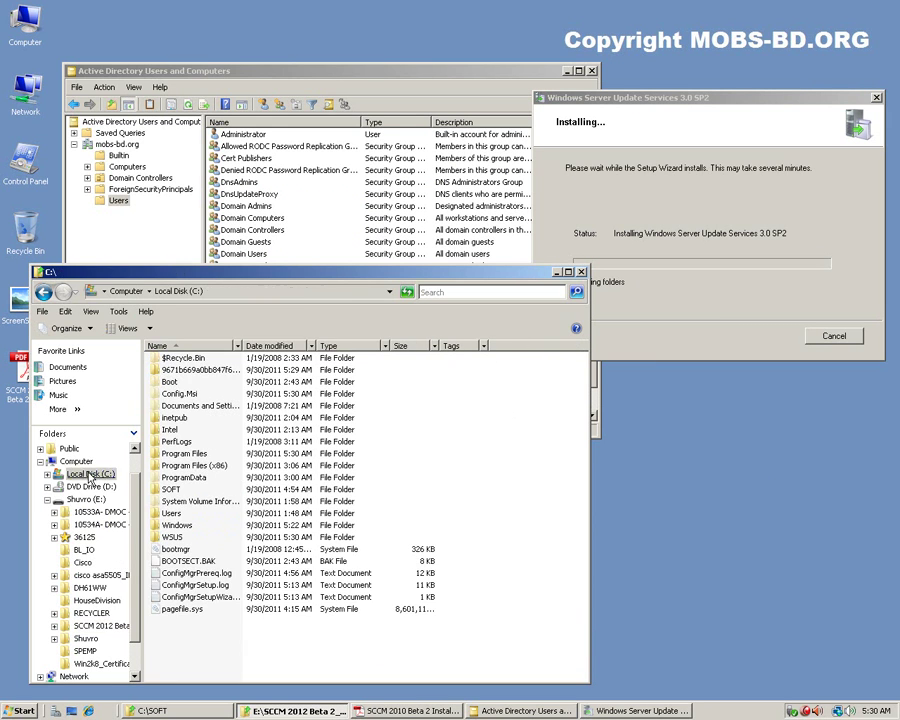
{"action": "double_click", "coordinate": [170, 489]}
{"action": "double_click", "coordinate": [190, 370]}
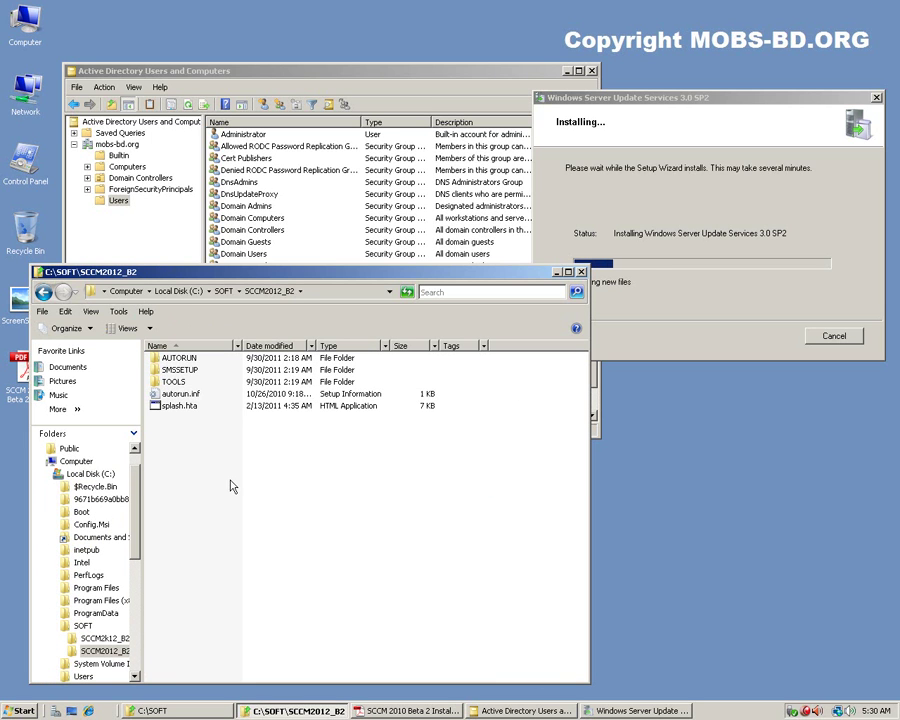
Look up the schema extension tool's path in the installation notes and open the SMSSETUP\BIN\X64 folder
{"action": "left_click", "coordinate": [410, 710]}
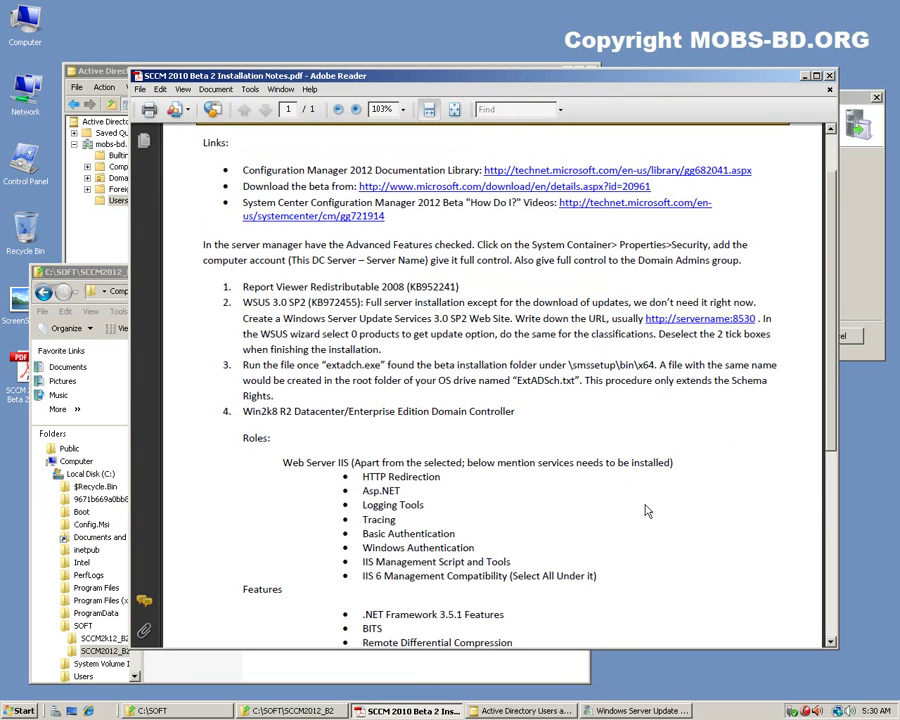
{"action": "left_click_drag", "start_coordinate": [571, 365], "coordinate": [655, 366]}
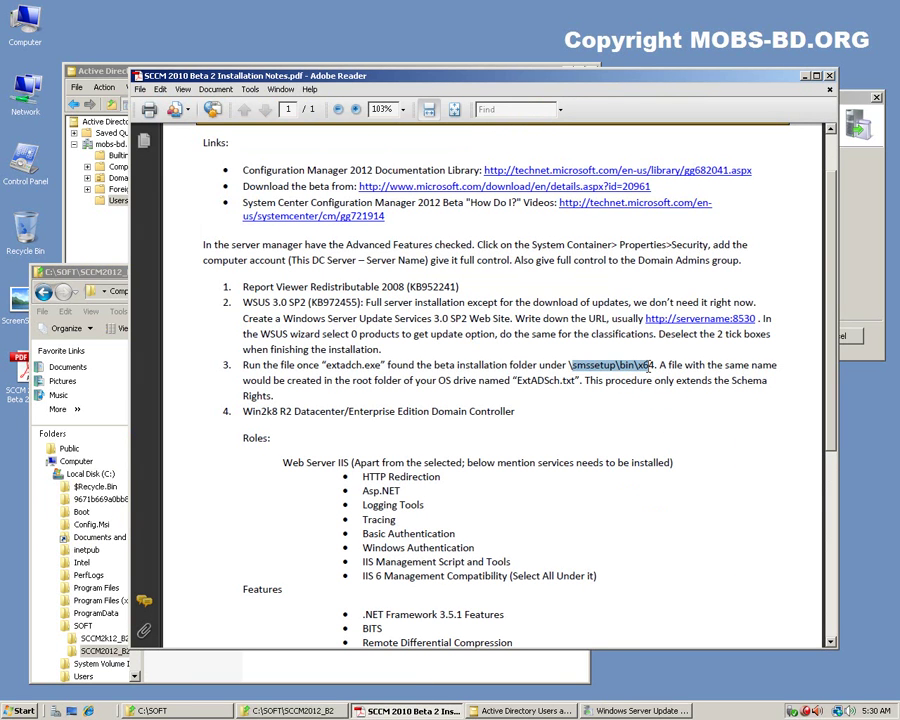
{"action": "left_click", "coordinate": [120, 277]}
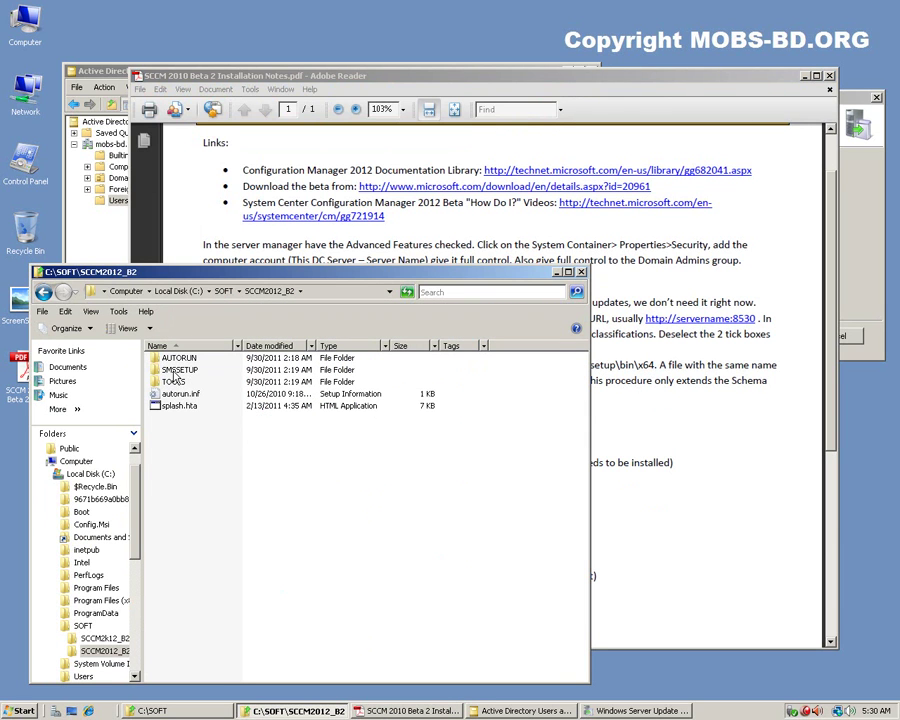
{"action": "double_click", "coordinate": [172, 370]}
{"action": "double_click", "coordinate": [171, 371]}
{"action": "double_click", "coordinate": [172, 370]}
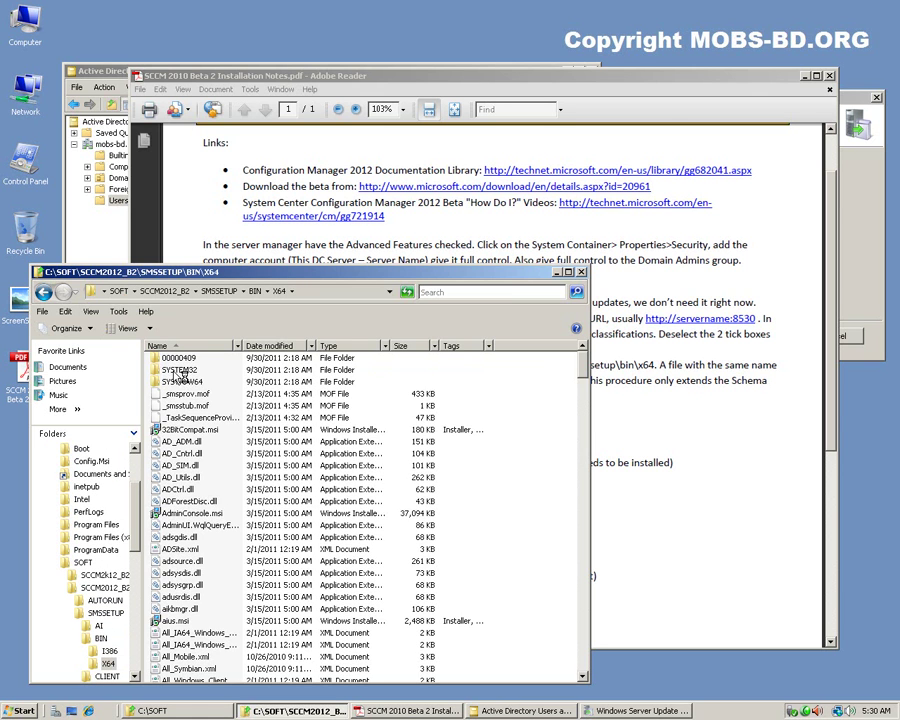
Find extadsch.exe in the X64 folder and run it to extend the Active Directory schema
{"action": "scroll", "coordinate": [288, 462], "scroll_direction": "down", "scroll_amount": 8}
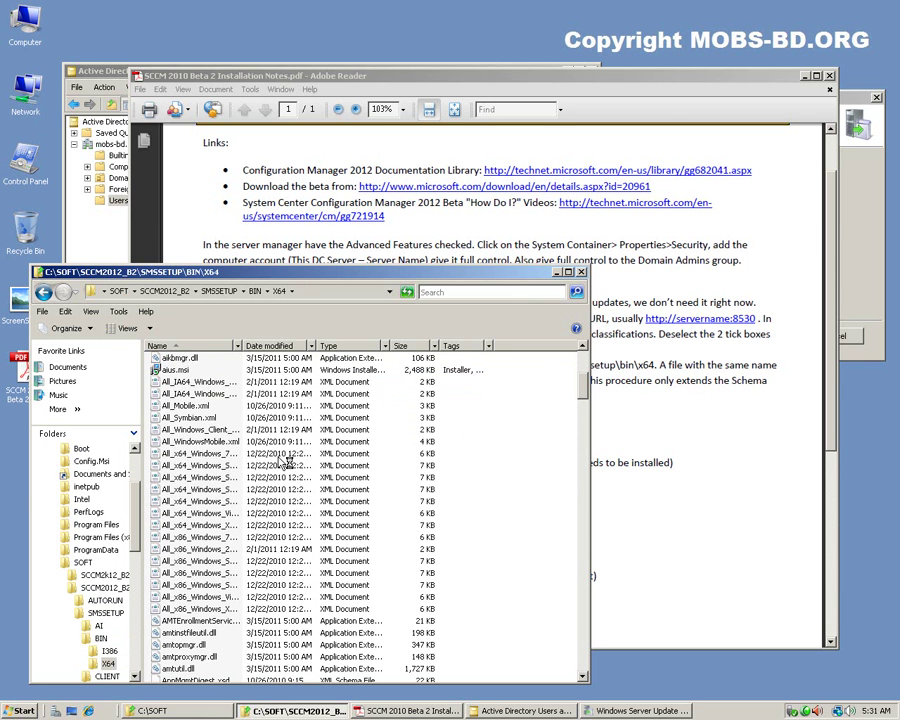
{"action": "left_click", "coordinate": [286, 455]}
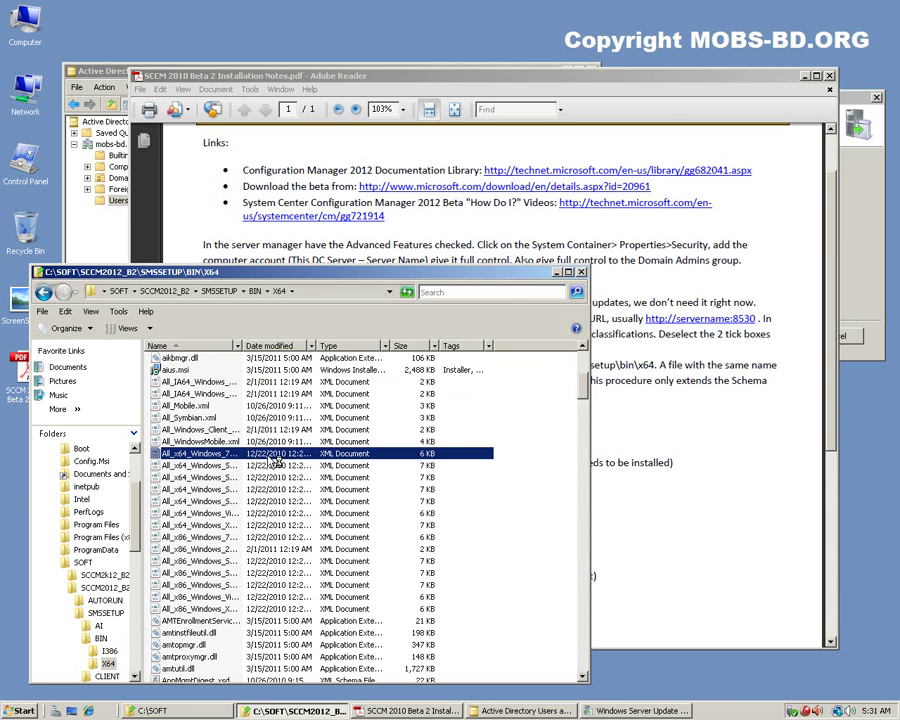
{"action": "key", "text": "e"}
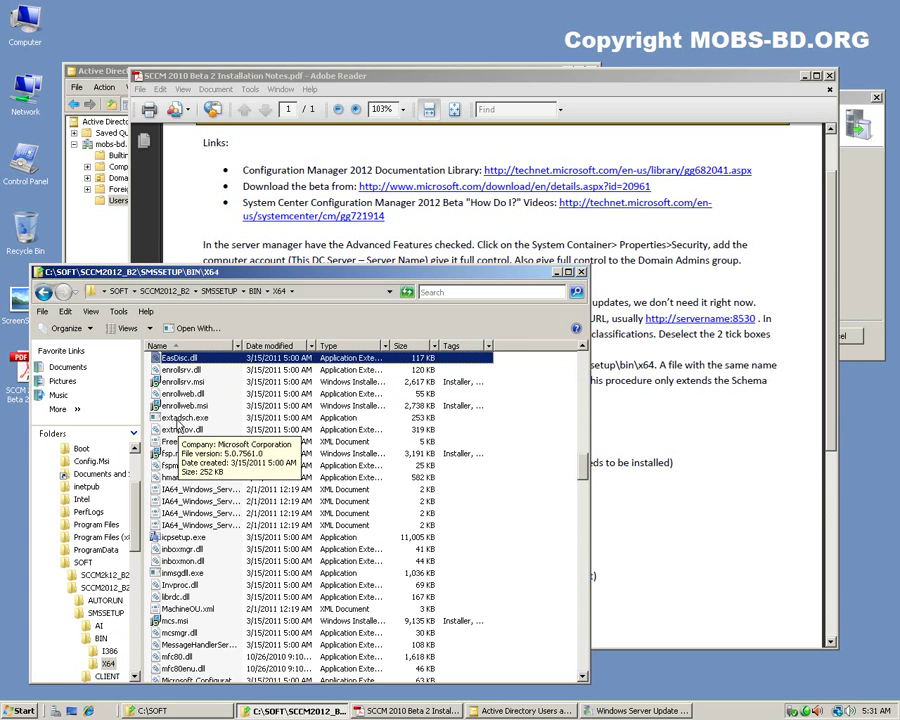
{"action": "double_click", "coordinate": [178, 418]}
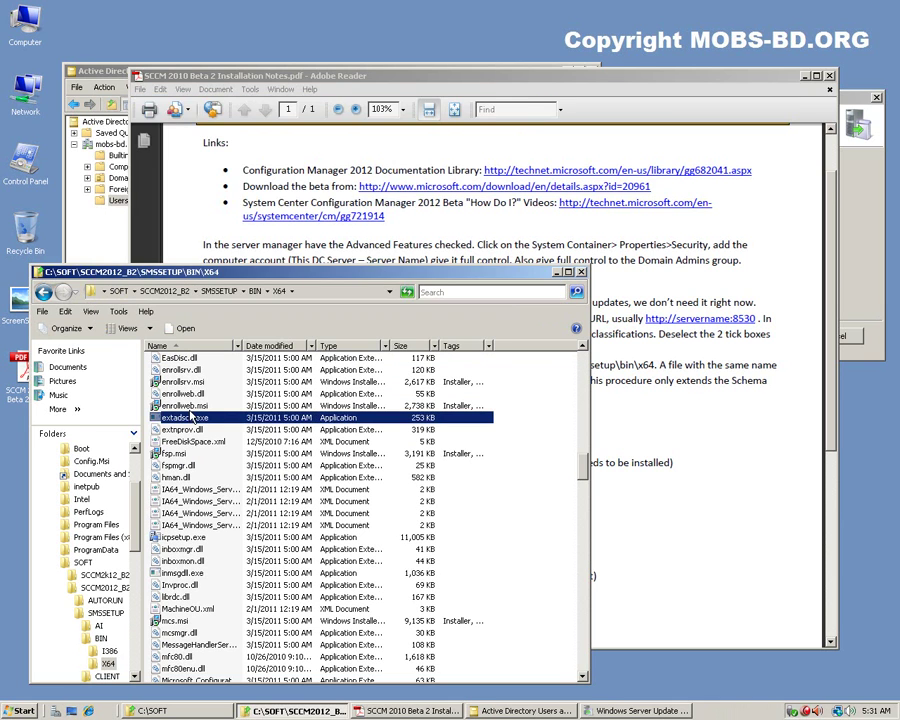
{"action": "left_click", "coordinate": [552, 442]}
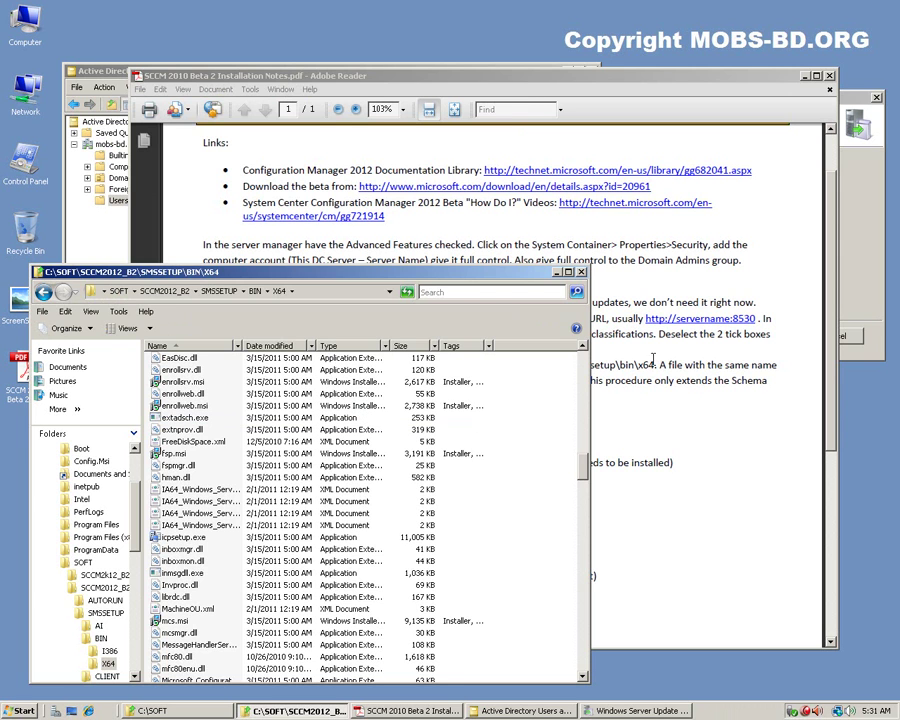
Examine the required roles and features in the installation notes, including .NET Framework 3.5.1 and WinRM IIS Extension, and minimize the X64 folder window
{"action": "left_click", "coordinate": [659, 260]}
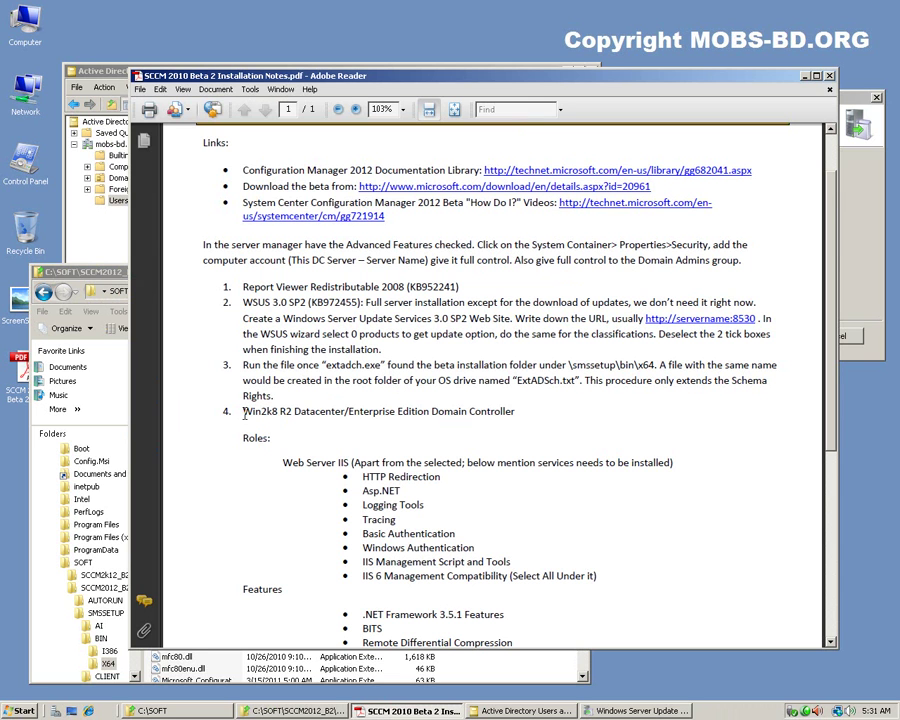
{"action": "scroll", "coordinate": [527, 421], "scroll_direction": "down", "scroll_amount": 3}
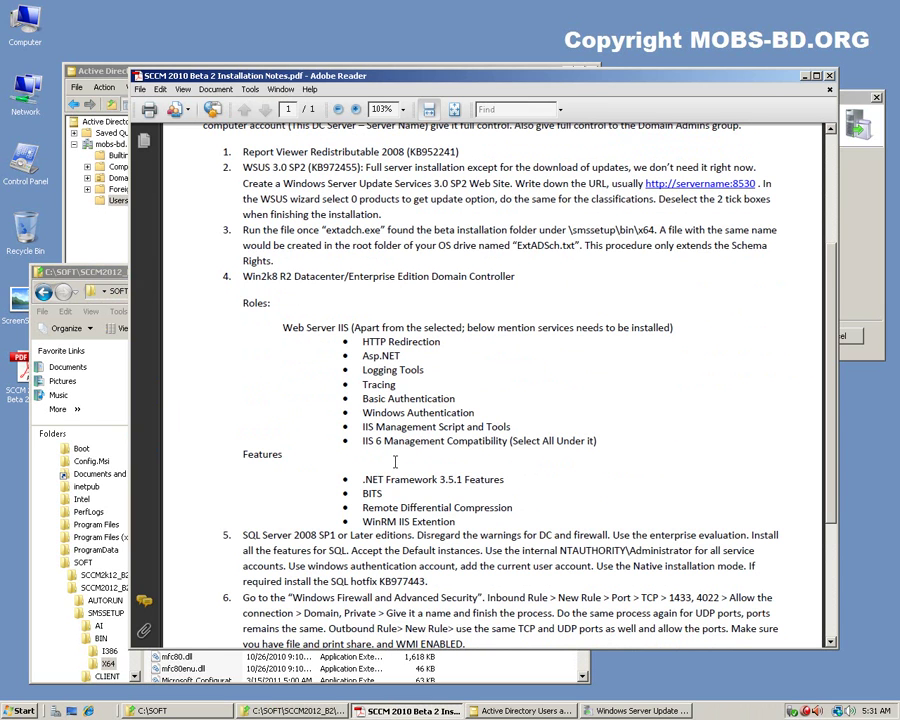
{"action": "left_click_drag", "start_coordinate": [457, 524], "coordinate": [362, 522]}
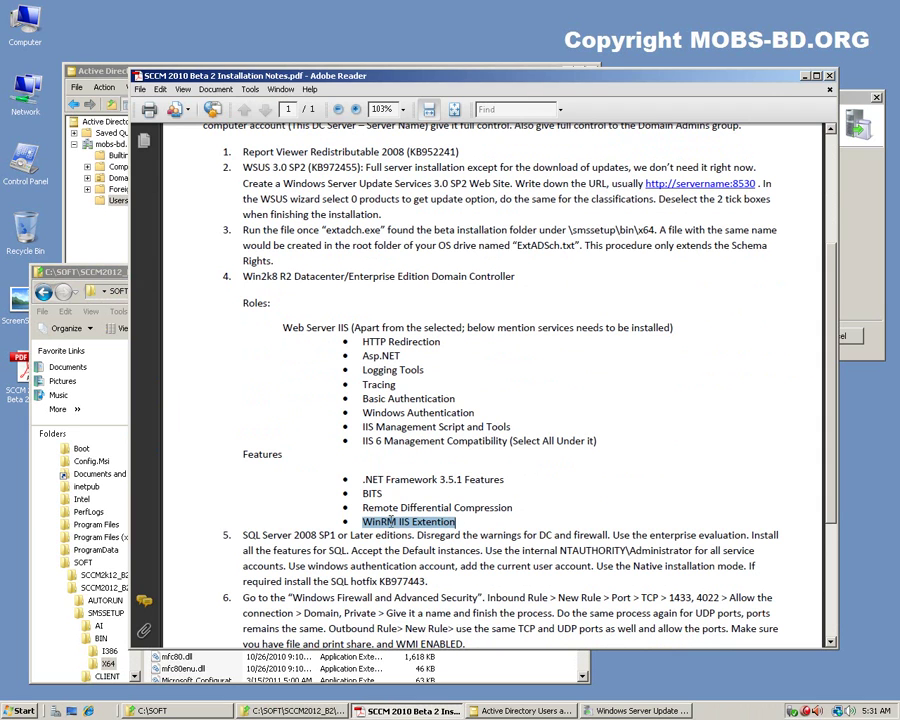
{"action": "left_click_drag", "start_coordinate": [506, 479], "coordinate": [365, 478]}
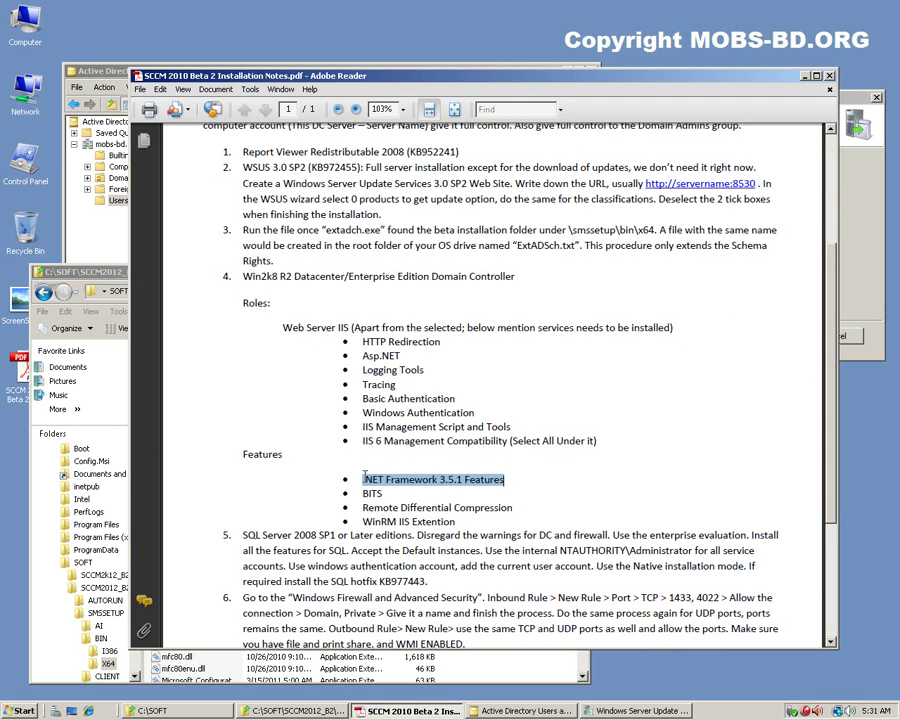
{"action": "left_click", "coordinate": [567, 490]}
{"action": "left_click", "coordinate": [508, 677]}
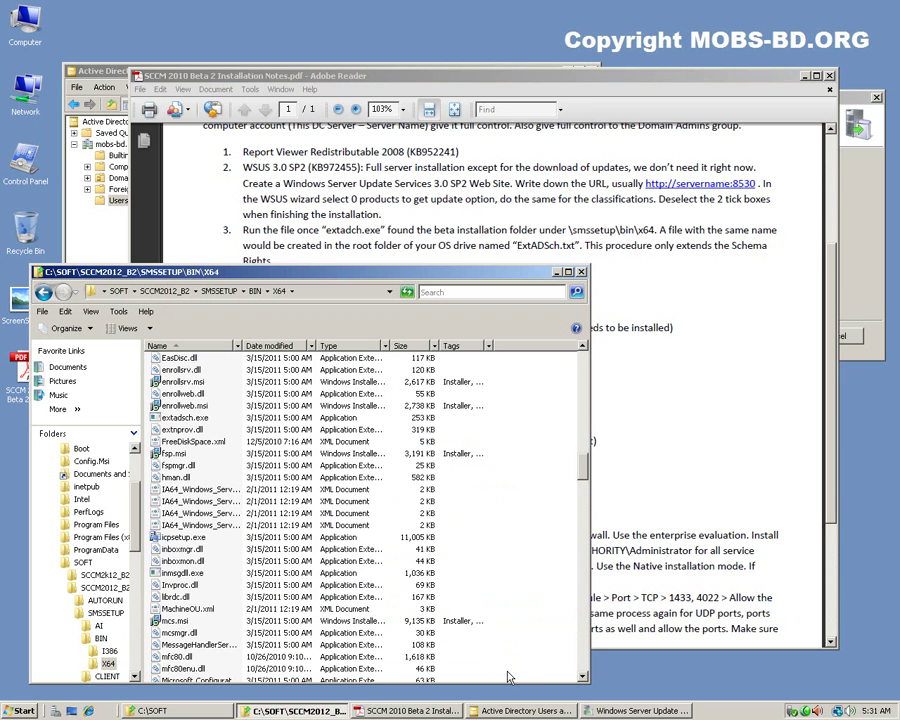
{"action": "left_click", "coordinate": [557, 273]}
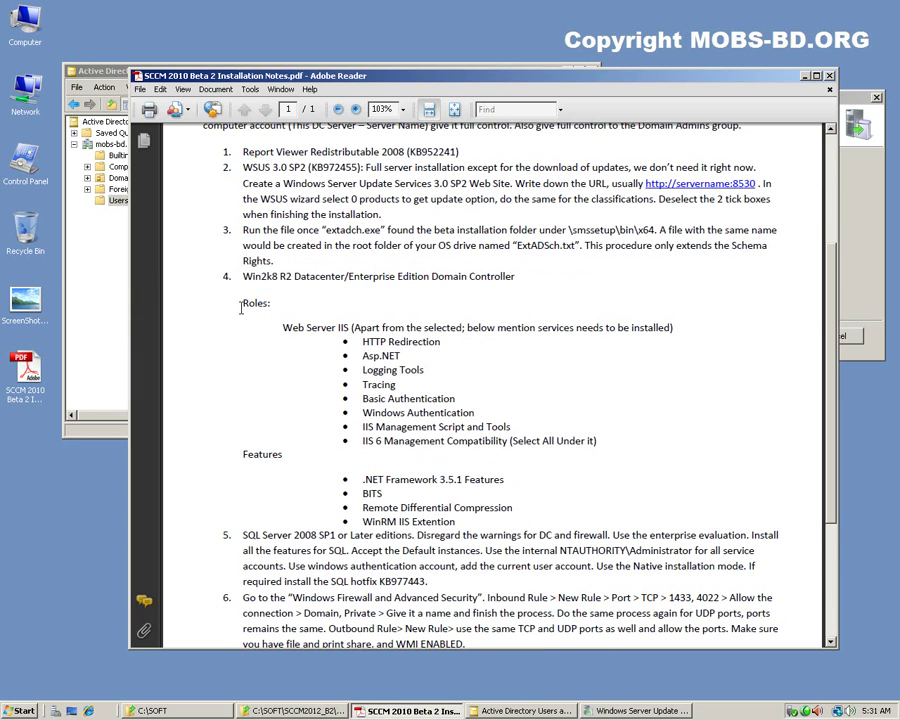
Check the WSUS 3.0 SP2 setup progress and bring up the C:\SOFT folder
{"action": "left_click", "coordinate": [860, 245]}
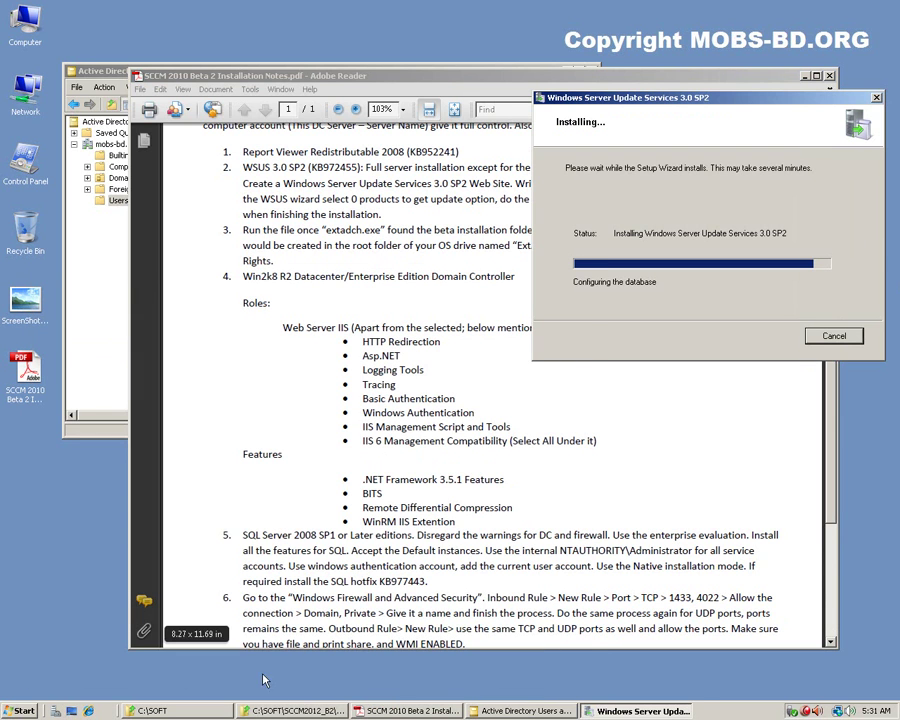
{"action": "left_click", "coordinate": [290, 711]}
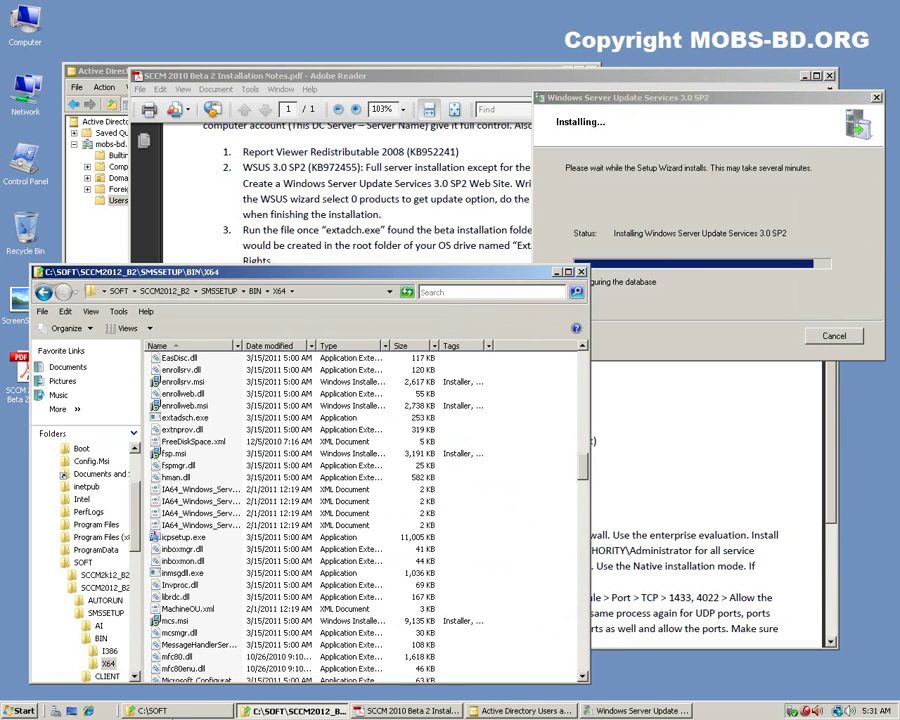
{"action": "left_click", "coordinate": [160, 711]}
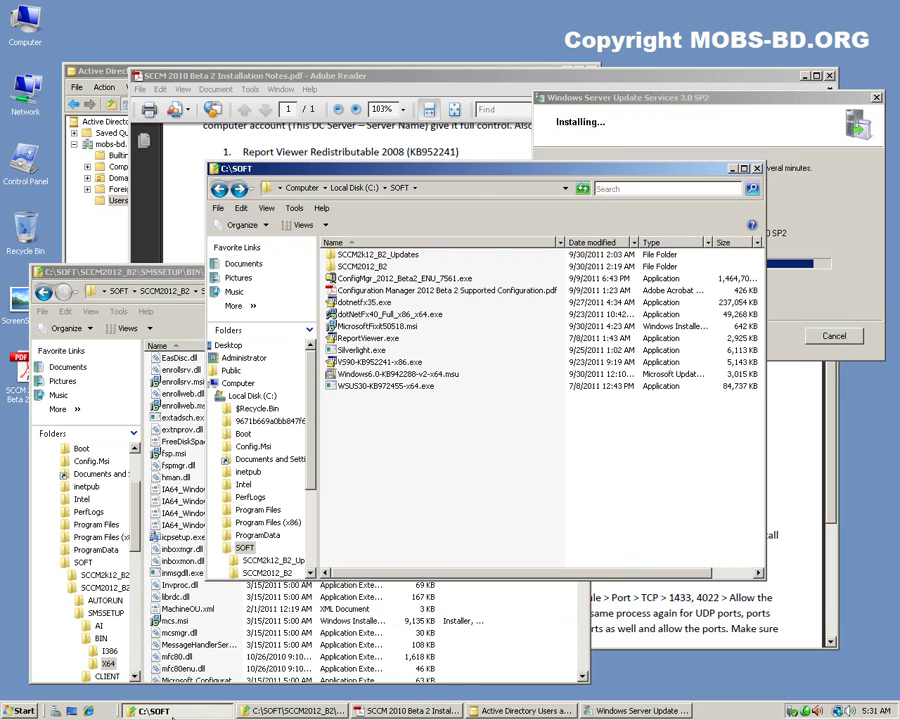
{"action": "left_click", "coordinate": [222, 396]}
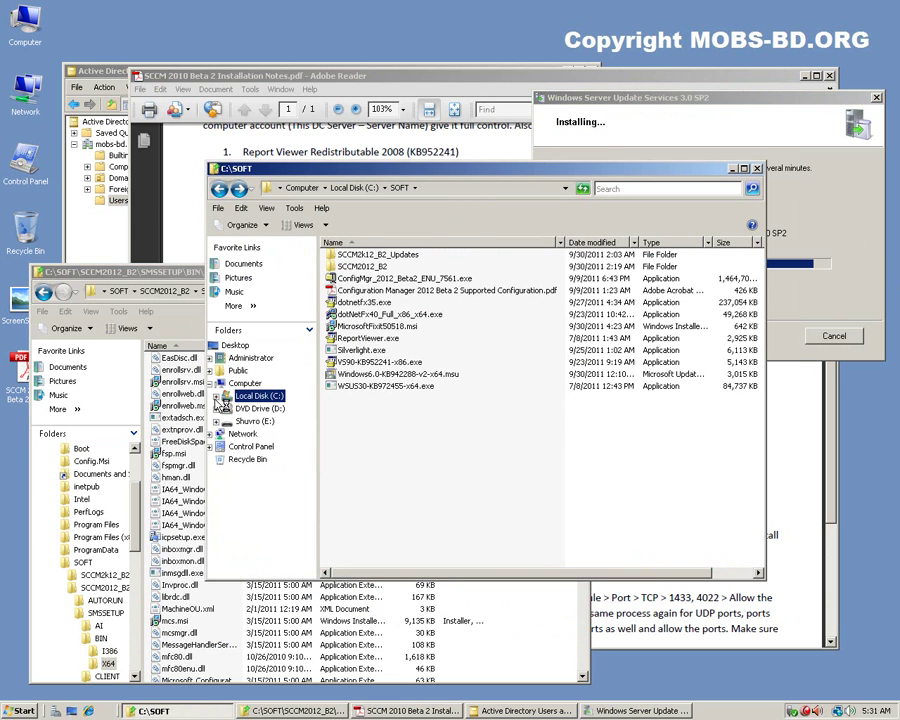
{"action": "left_click", "coordinate": [392, 416]}
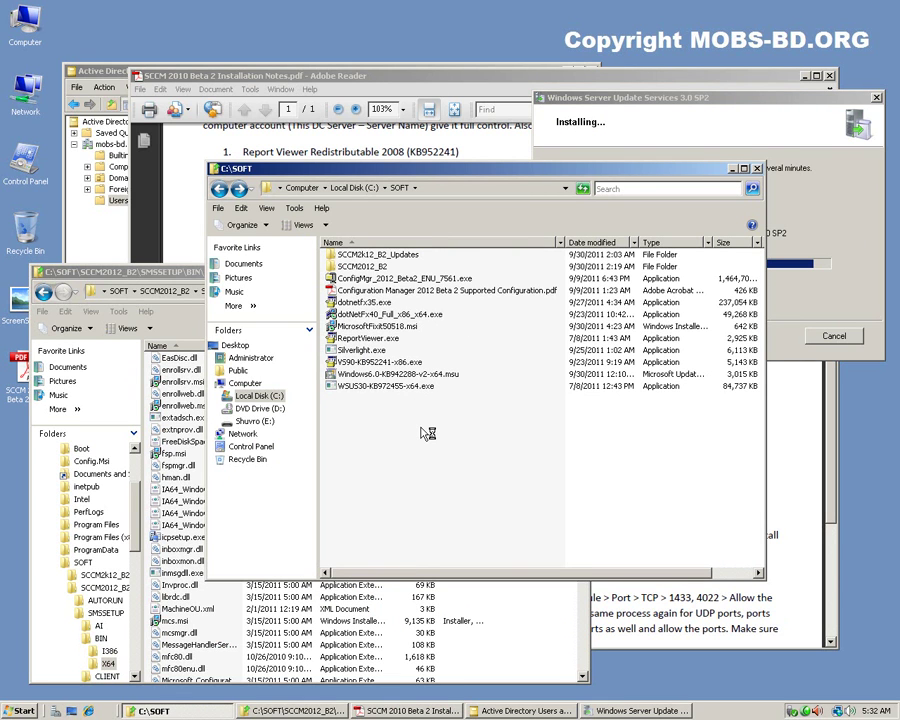
Examine the prerequisite installers in C:\SOFT, including dotnetfx35.exe, dotNetFx40_Full_x86_x64.exe, WSUS30-KB972455-x64.exe and VS90-KB952241-x86.exe
{"action": "left_click", "coordinate": [390, 314]}
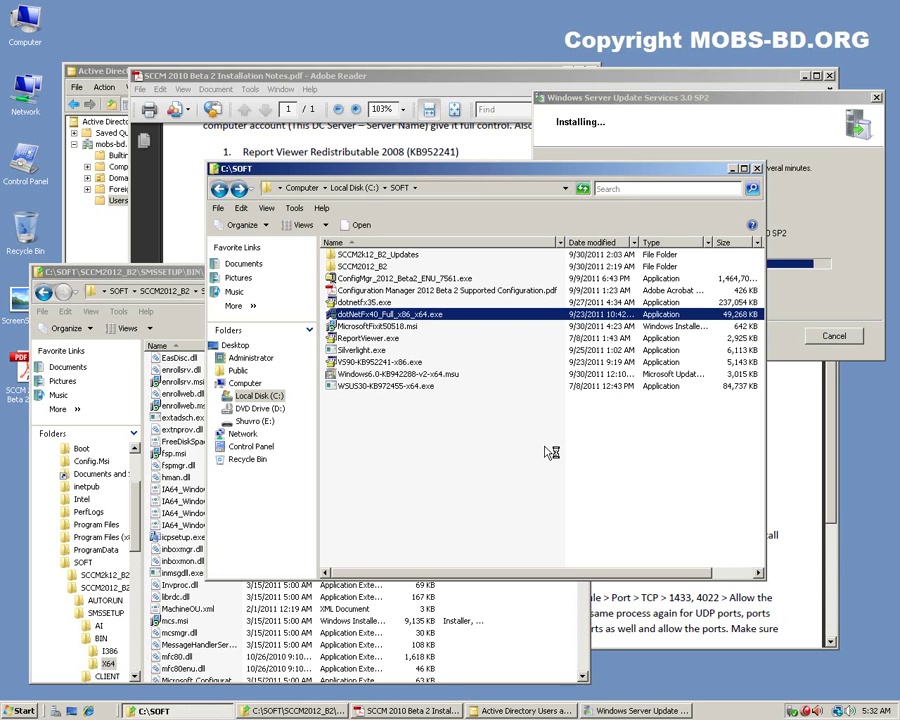
{"action": "left_click", "coordinate": [366, 302]}
{"action": "left_click", "coordinate": [369, 315]}
{"action": "left_click", "coordinate": [478, 497]}
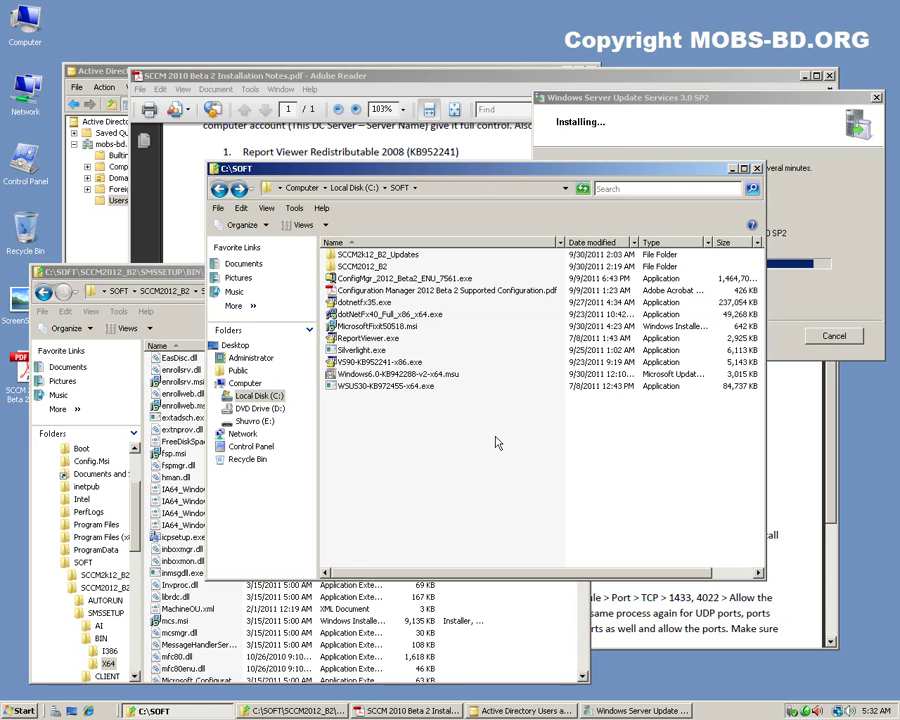
{"action": "left_click", "coordinate": [362, 387]}
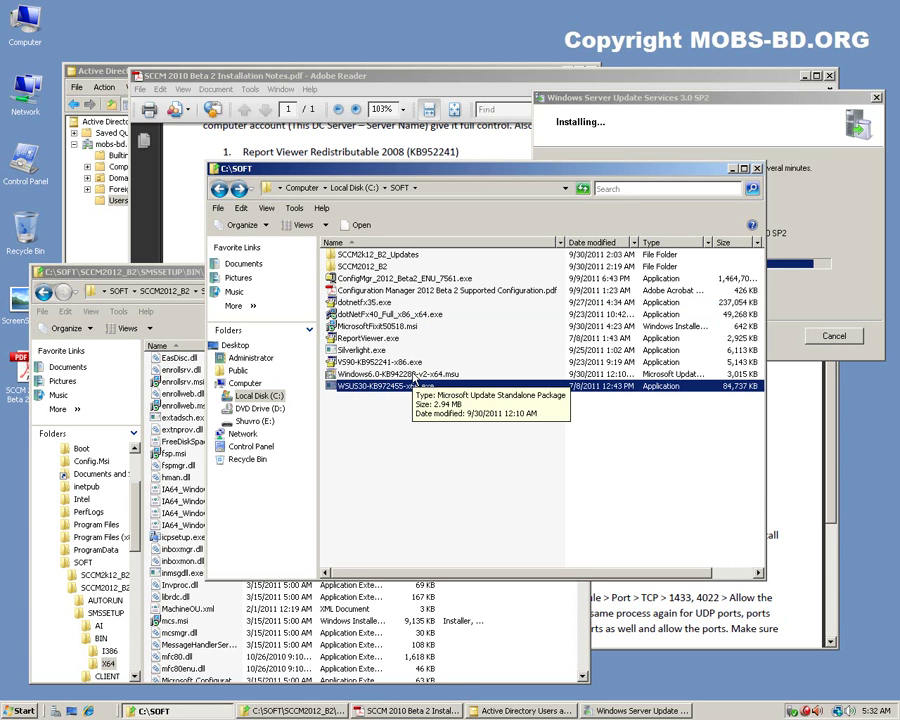
{"action": "left_click", "coordinate": [370, 363]}
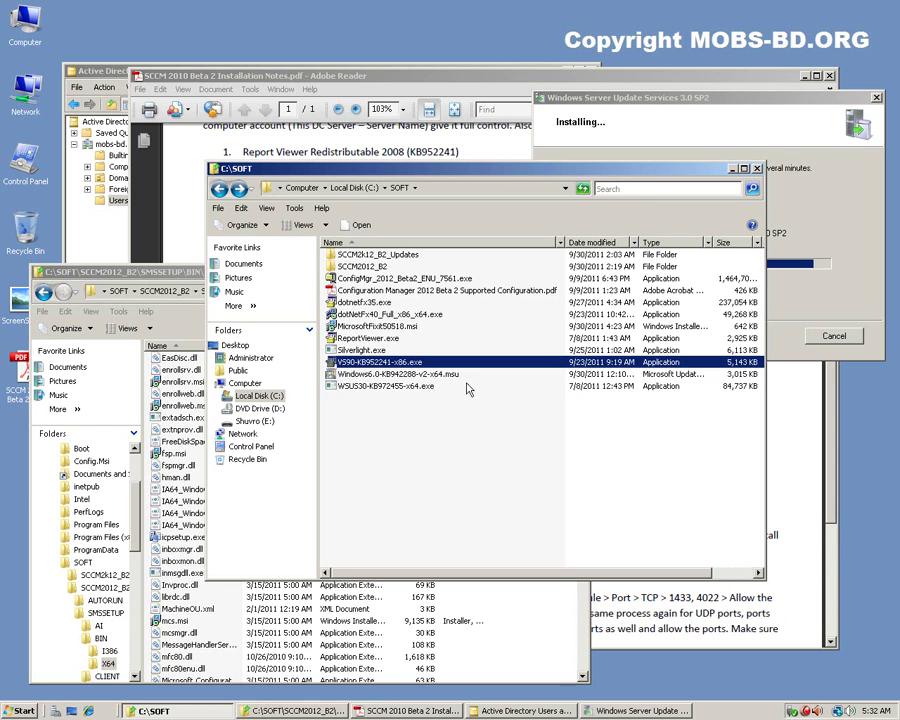
Look through the server's installed programs and the contents of the Microsoft Visual Studio 2008 group
{"action": "left_click", "coordinate": [20, 711]}
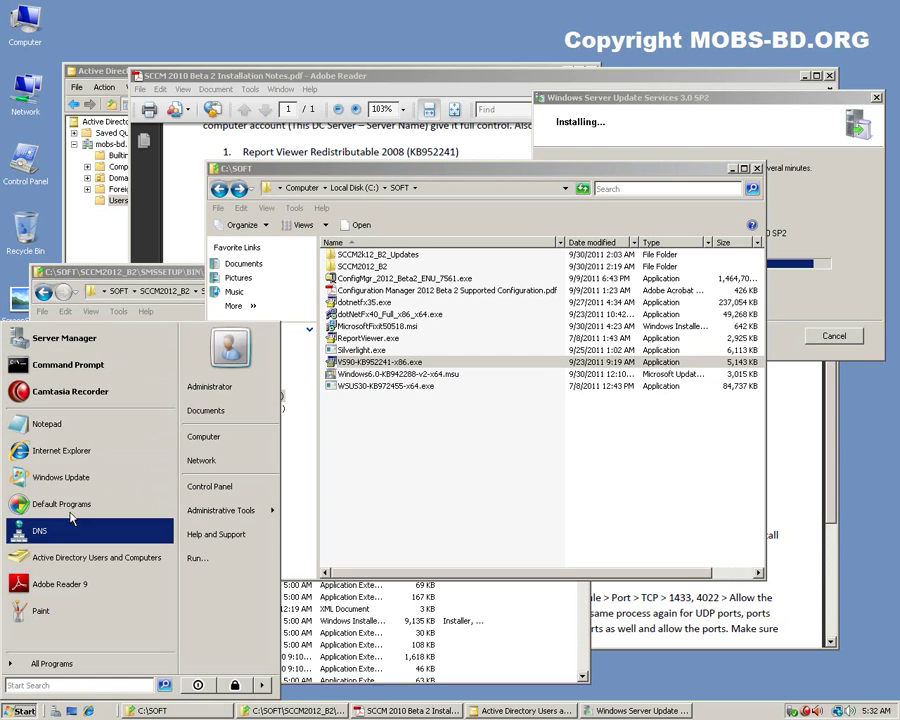
{"action": "left_click", "coordinate": [50, 665]}
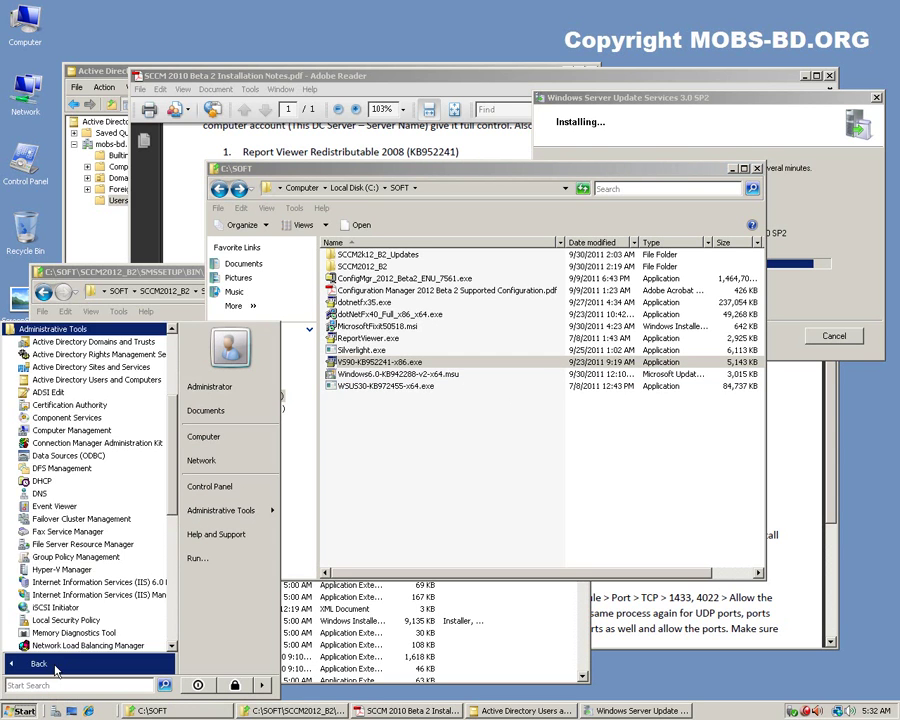
{"action": "left_click", "coordinate": [10, 330]}
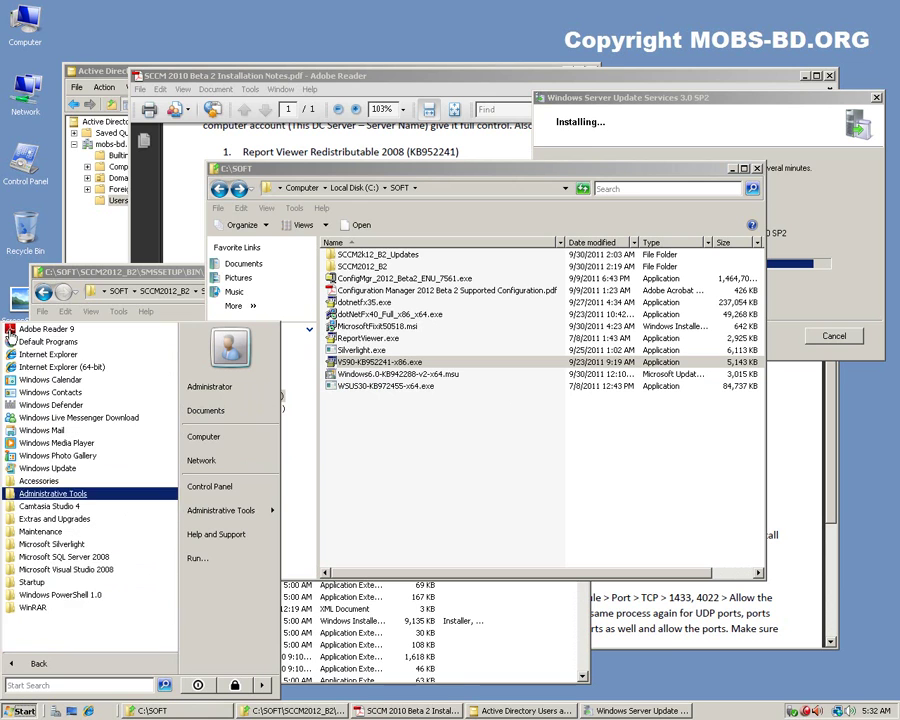
{"action": "left_click", "coordinate": [62, 571]}
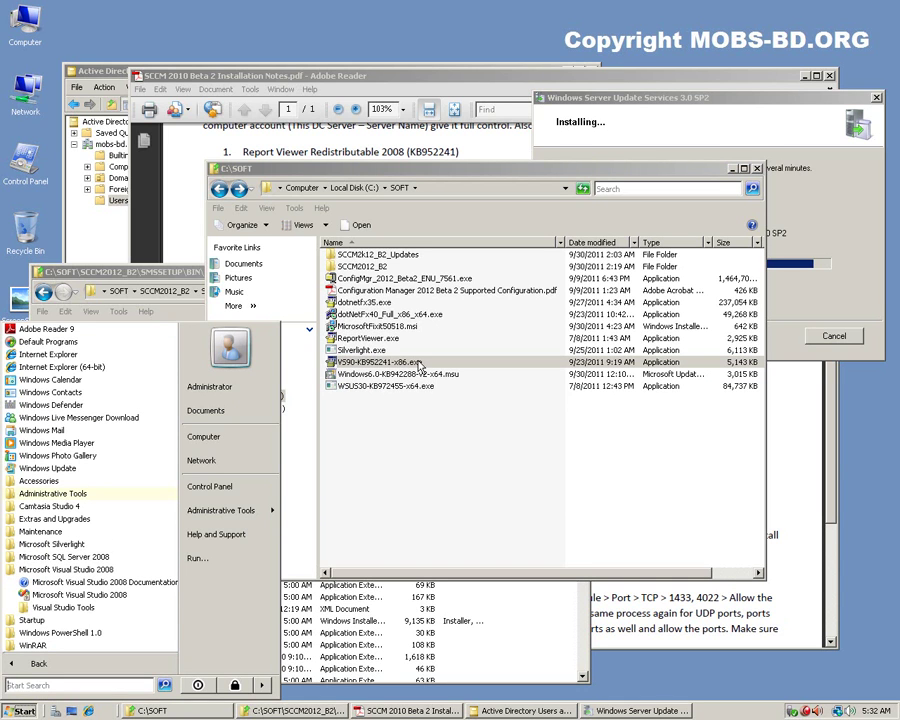
{"action": "left_click", "coordinate": [526, 447]}
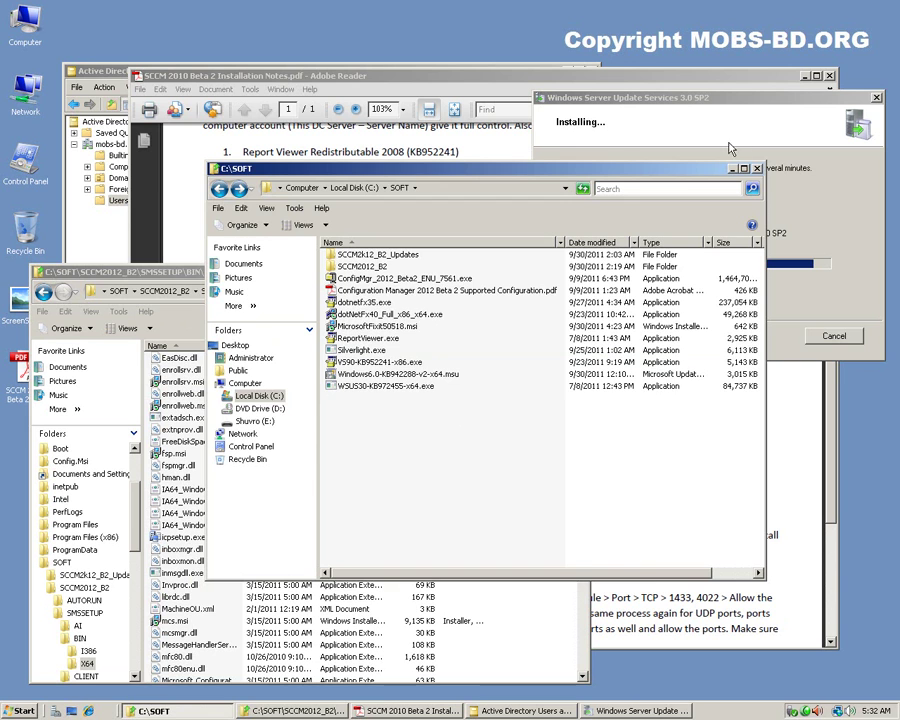
Minimize the C:\SOFT and X64 folder windows and reread the required roles and features in the installation notes
{"action": "left_click", "coordinate": [732, 169]}
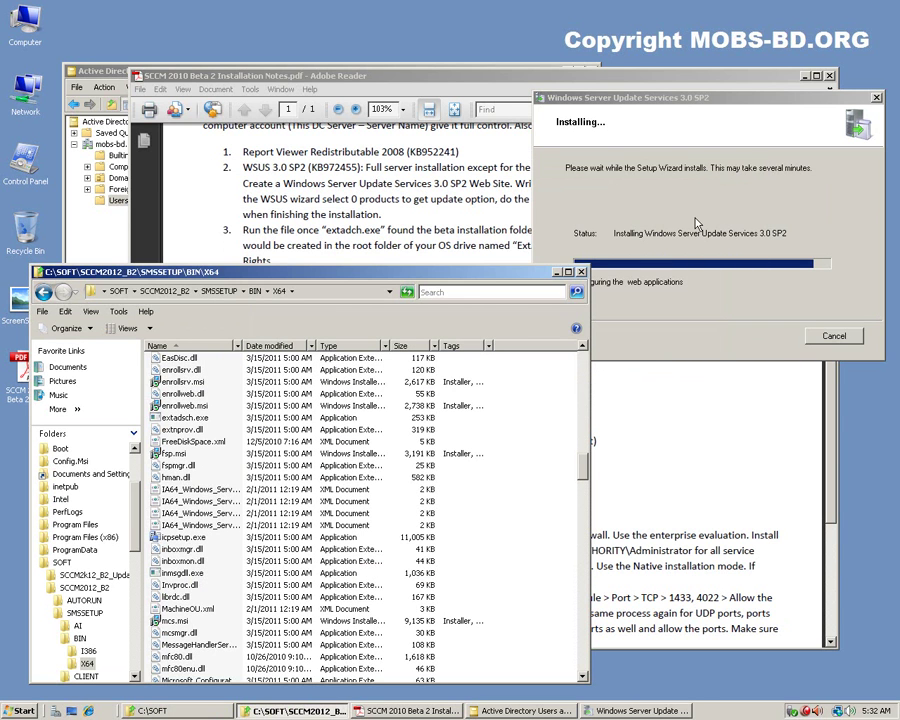
{"action": "left_click", "coordinate": [449, 288]}
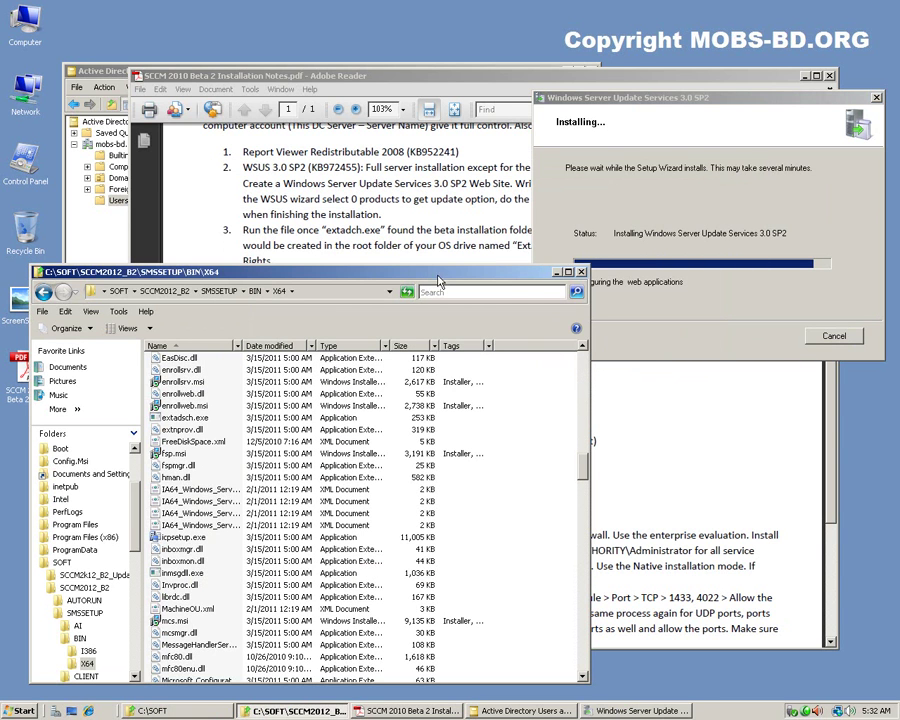
{"action": "left_click", "coordinate": [559, 278]}
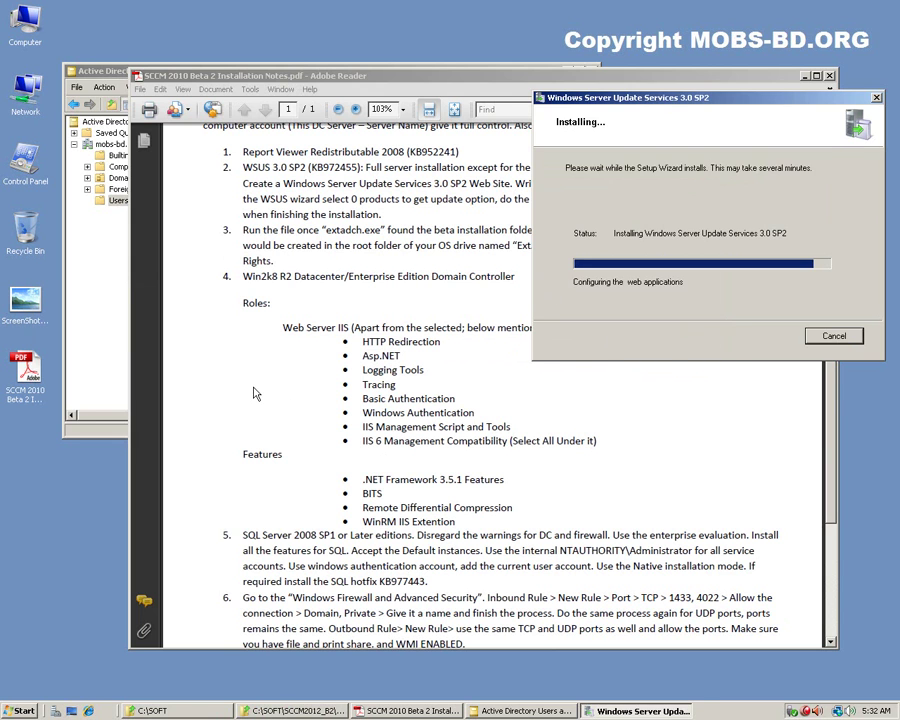
{"action": "left_click", "coordinate": [290, 312]}
{"action": "scroll", "coordinate": [260, 389], "scroll_direction": "down", "scroll_amount": 3}
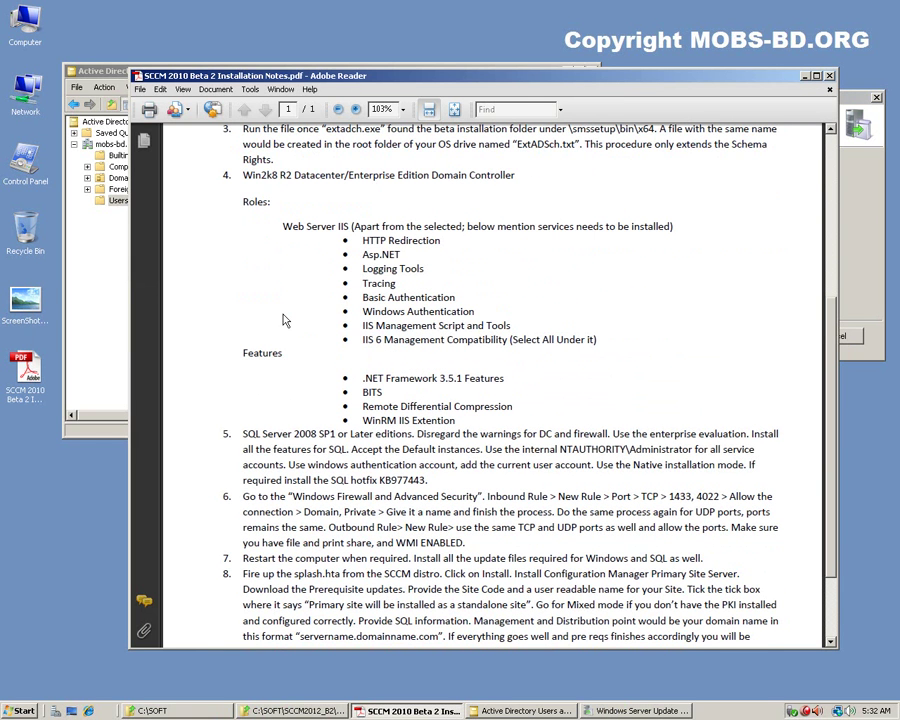
Open Server Manager and inspect the Web Server (IIS) role under the installed roles
{"action": "left_click", "coordinate": [57, 712]}
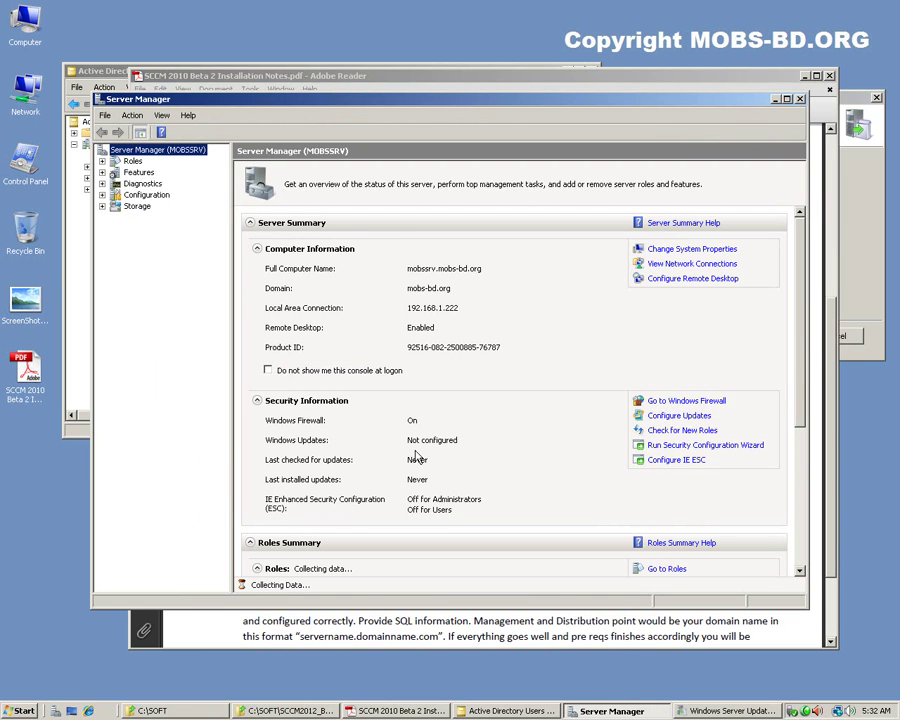
{"action": "left_click", "coordinate": [133, 162]}
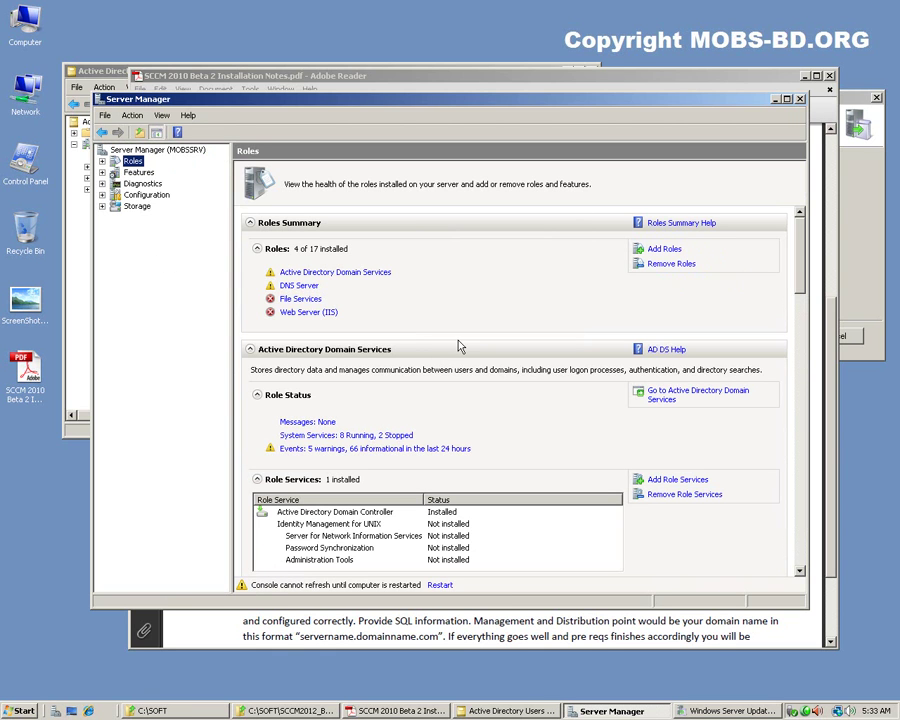
{"action": "left_click", "coordinate": [310, 313]}
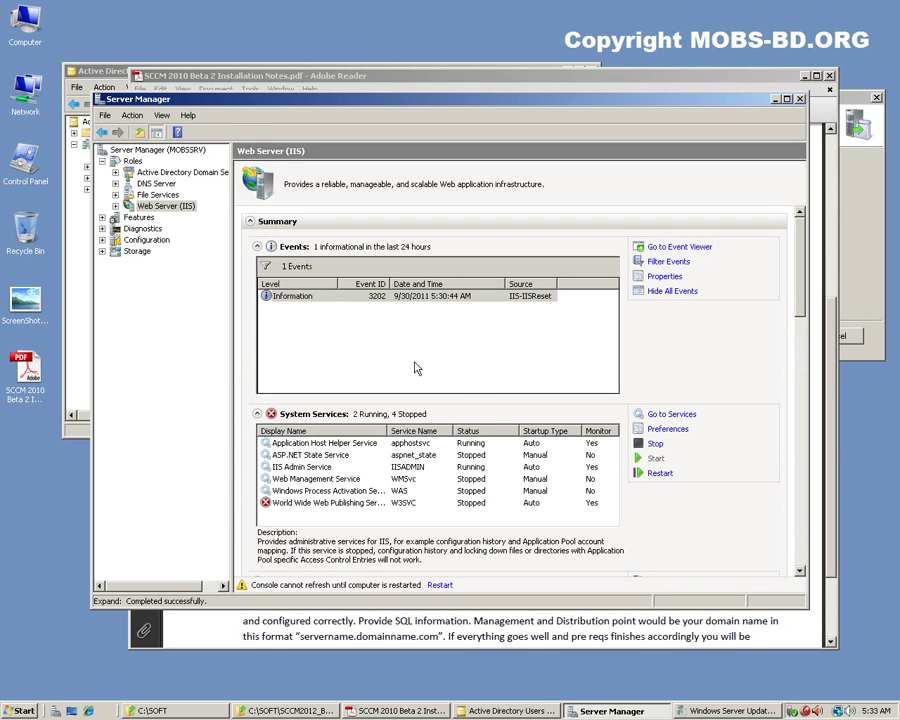
{"action": "left_click", "coordinate": [115, 206]}
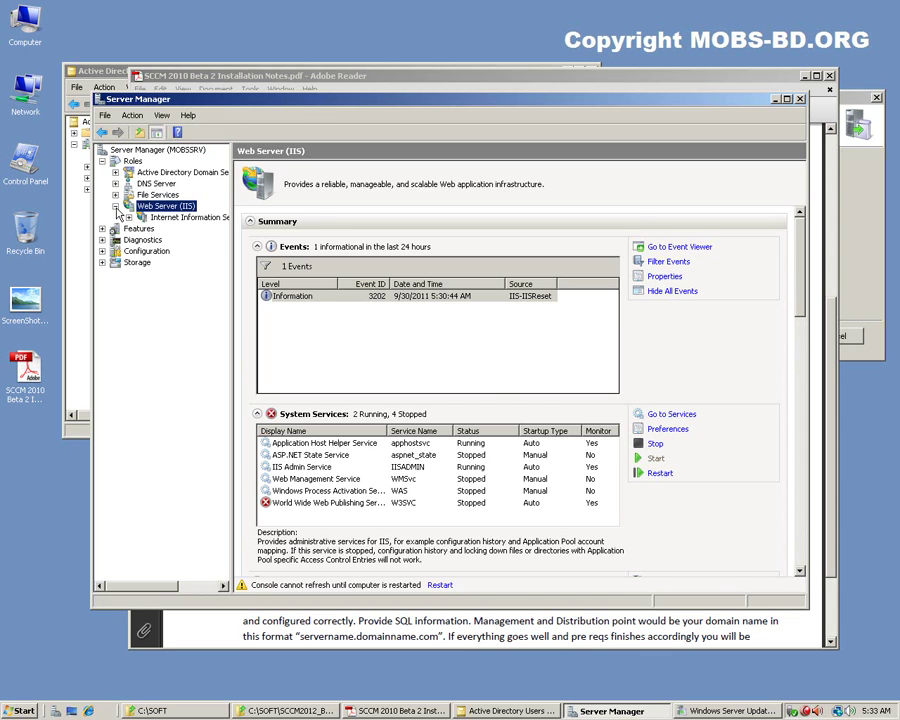
Review the full list of installed features in Server Manager against the installation notes
{"action": "left_click", "coordinate": [126, 172]}
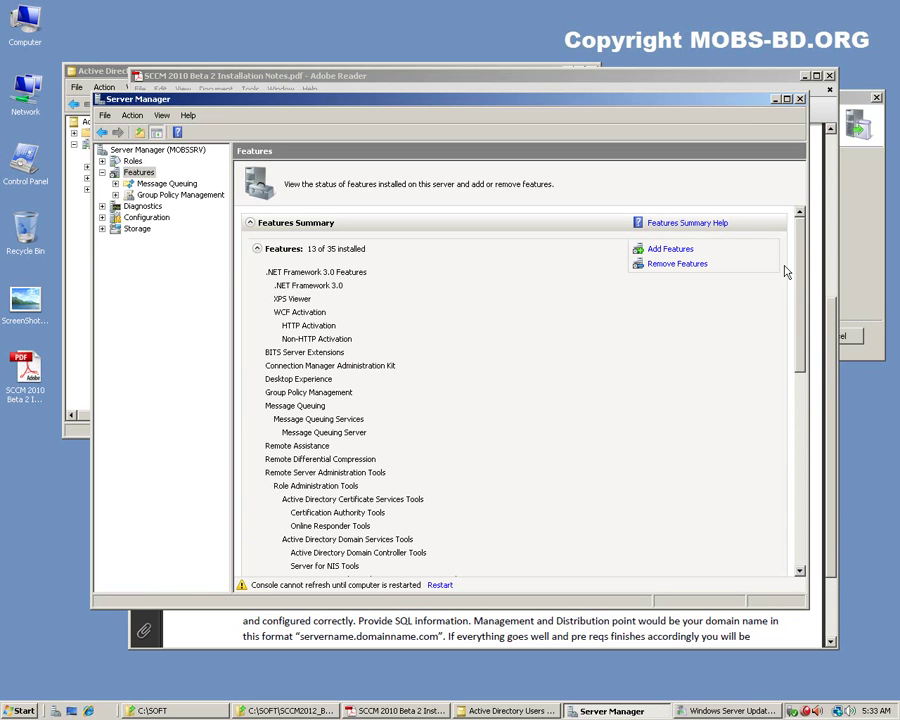
{"action": "scroll", "coordinate": [806, 295], "scroll_direction": "down", "scroll_amount": 3}
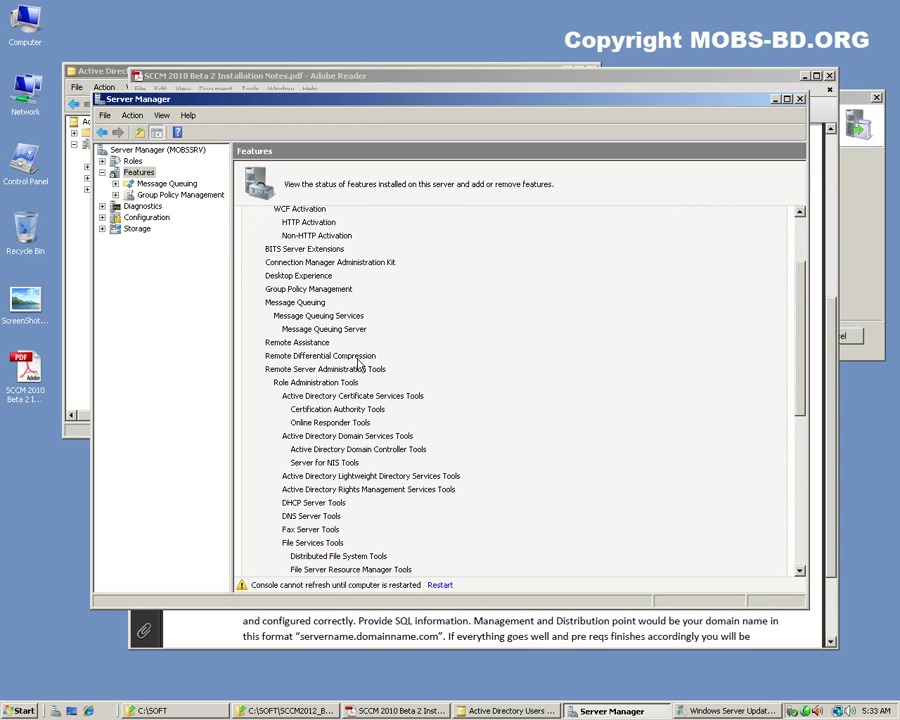
{"action": "left_click_drag", "start_coordinate": [806, 298], "coordinate": [822, 450]}
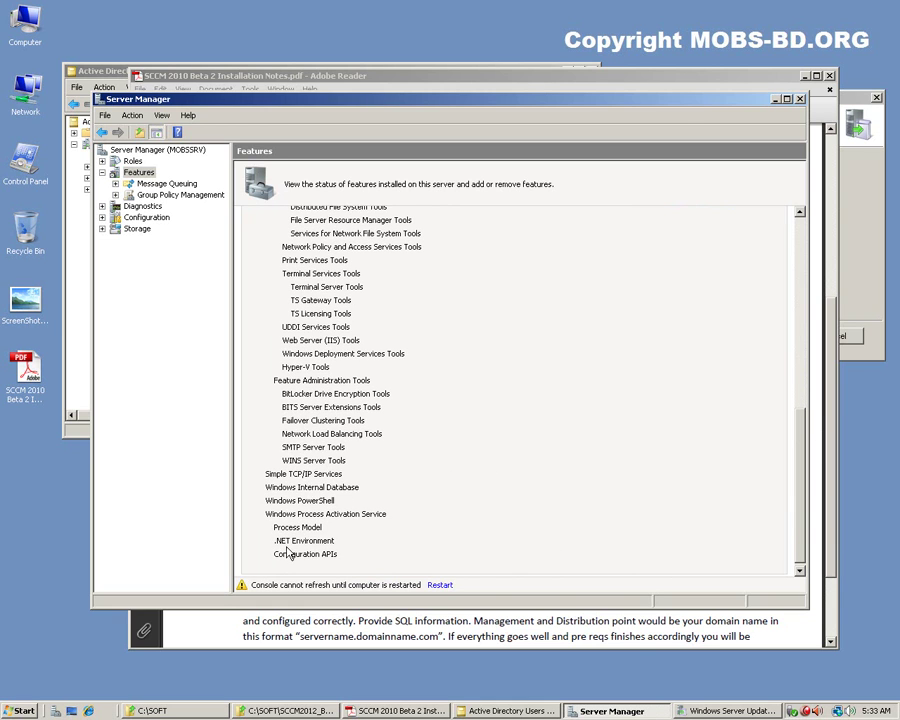
{"action": "left_click", "coordinate": [800, 568]}
{"action": "left_click_drag", "start_coordinate": [803, 562], "coordinate": [797, 342]}
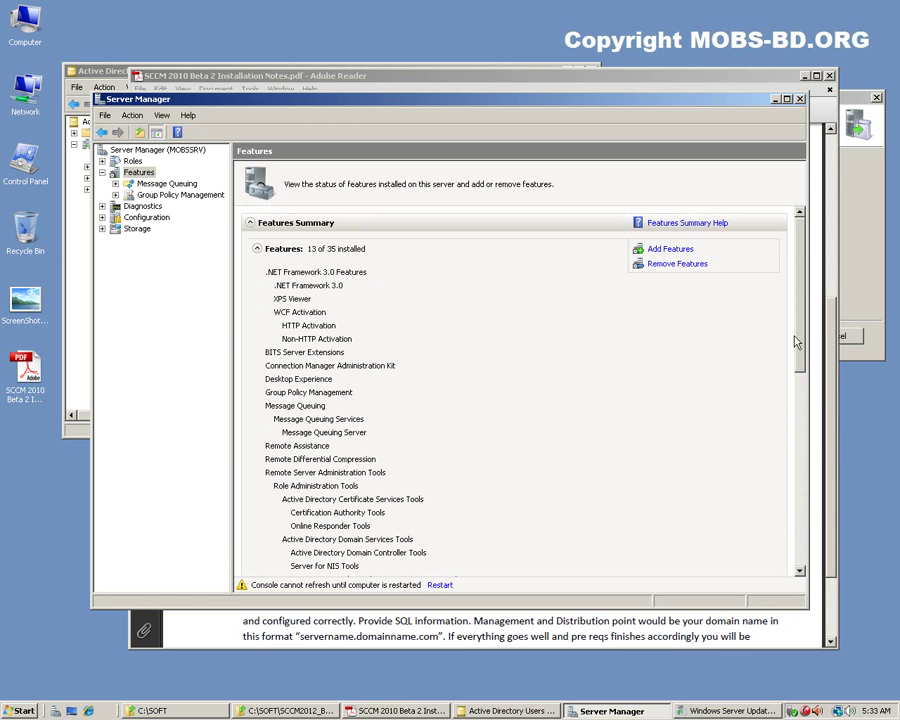
{"action": "left_click", "coordinate": [102, 172]}
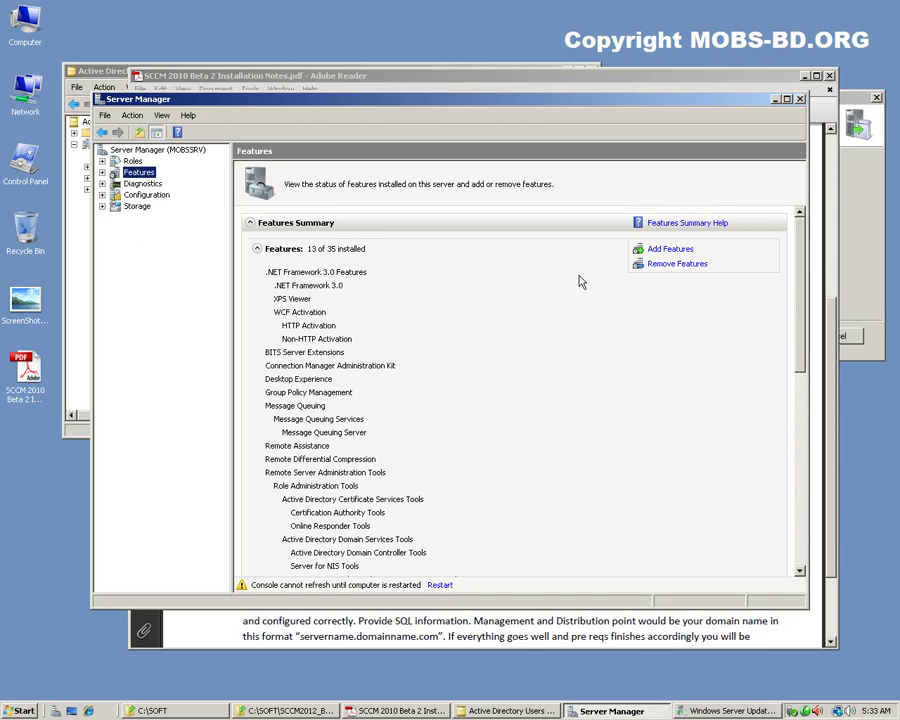
Examine the Web Server (IIS) role services in the Roles overview, from Common HTTP Features through IIS 6 Management Compatibility
{"action": "left_click", "coordinate": [132, 160]}
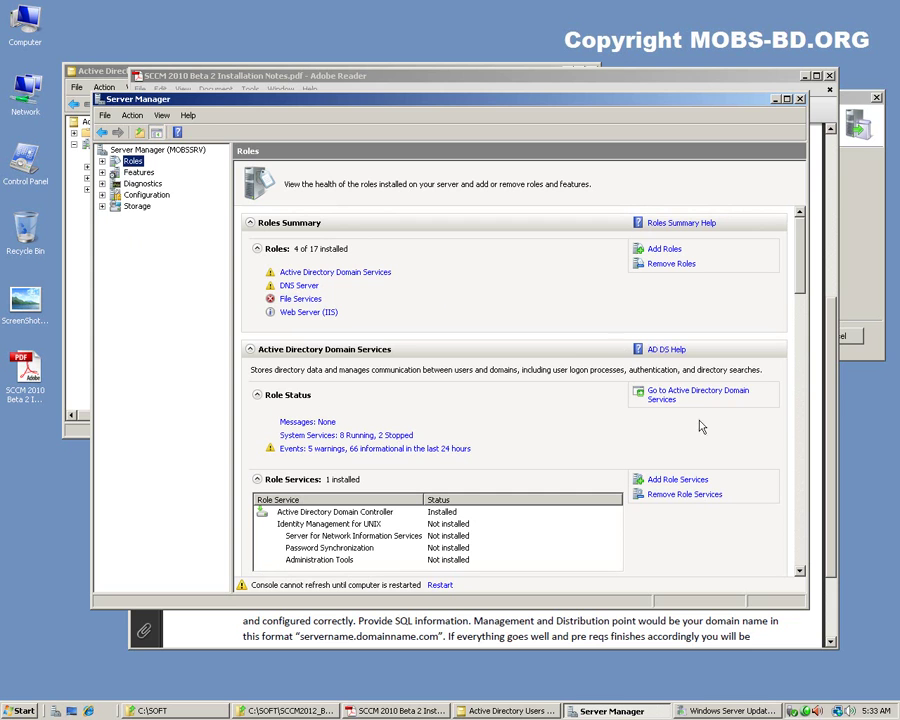
{"action": "left_click_drag", "start_coordinate": [800, 241], "coordinate": [793, 371]}
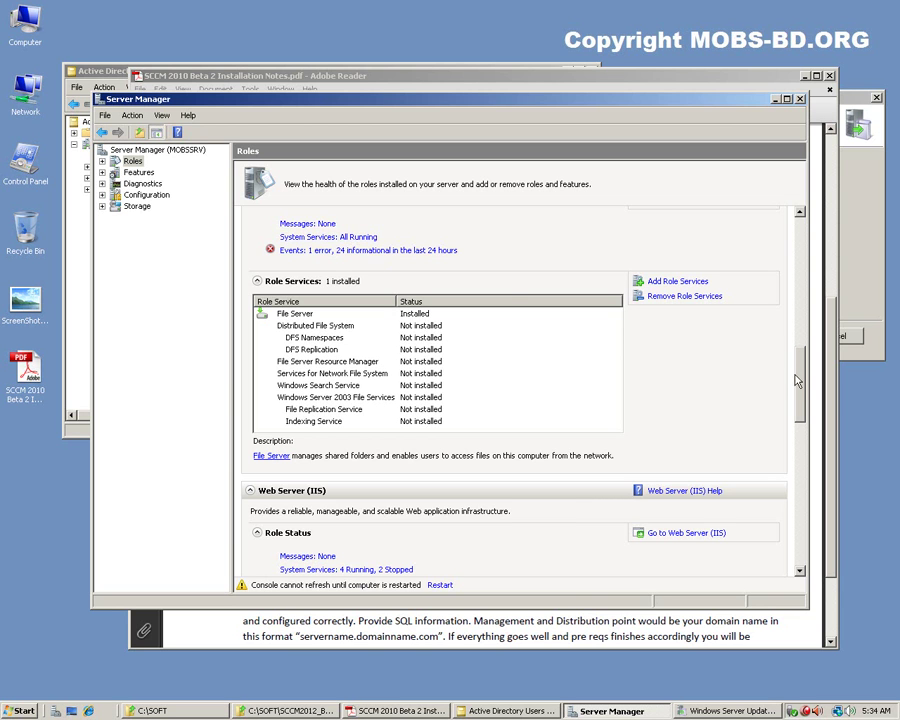
{"action": "left_click_drag", "start_coordinate": [800, 372], "coordinate": [808, 438]}
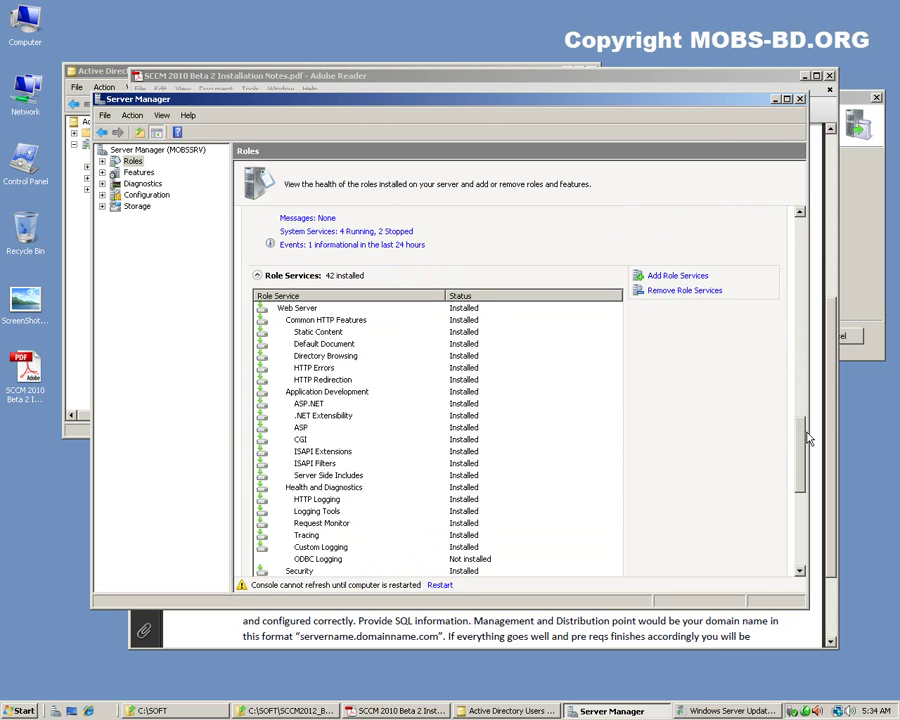
{"action": "left_click", "coordinate": [295, 310]}
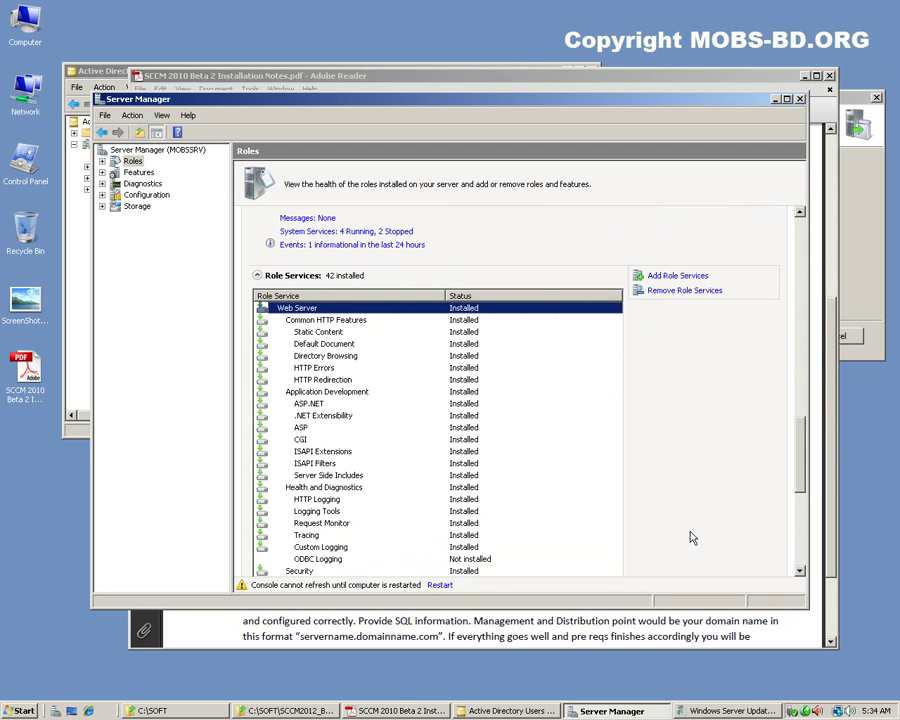
{"action": "left_click_drag", "start_coordinate": [805, 445], "coordinate": [808, 526]}
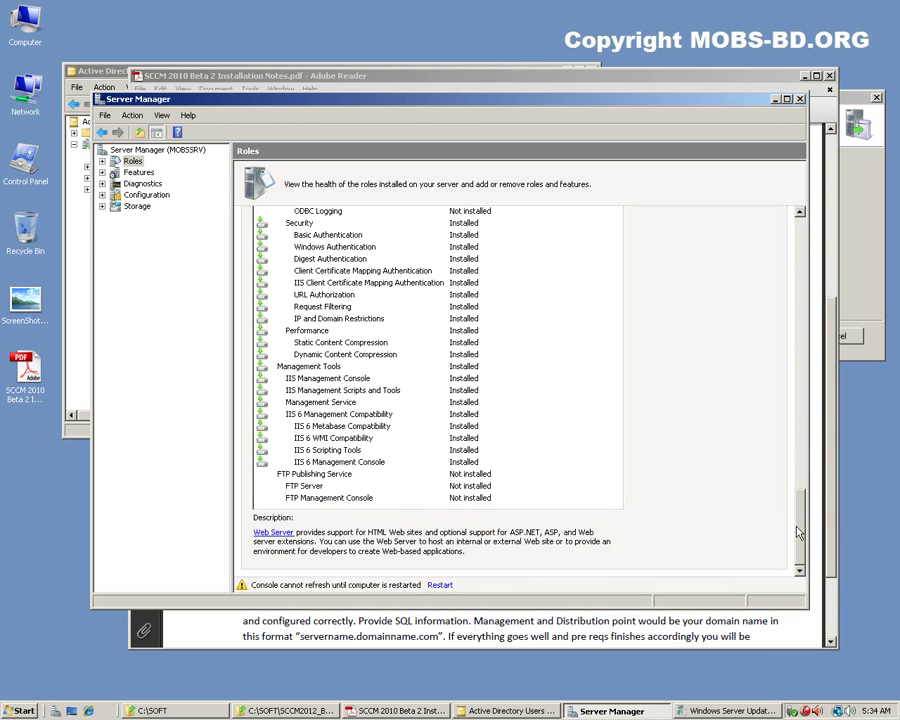
Recheck the Web Server (IIS) role services, including the ODBC Logging status, back up to the role's status summary
{"action": "left_click", "coordinate": [801, 214]}
{"action": "left_click", "coordinate": [801, 214]}
{"action": "left_click", "coordinate": [801, 214]}
{"action": "left_click", "coordinate": [801, 214]}
{"action": "left_click", "coordinate": [801, 214]}
{"action": "left_click", "coordinate": [801, 214]}
{"action": "left_click", "coordinate": [801, 214]}
{"action": "left_click", "coordinate": [801, 214]}
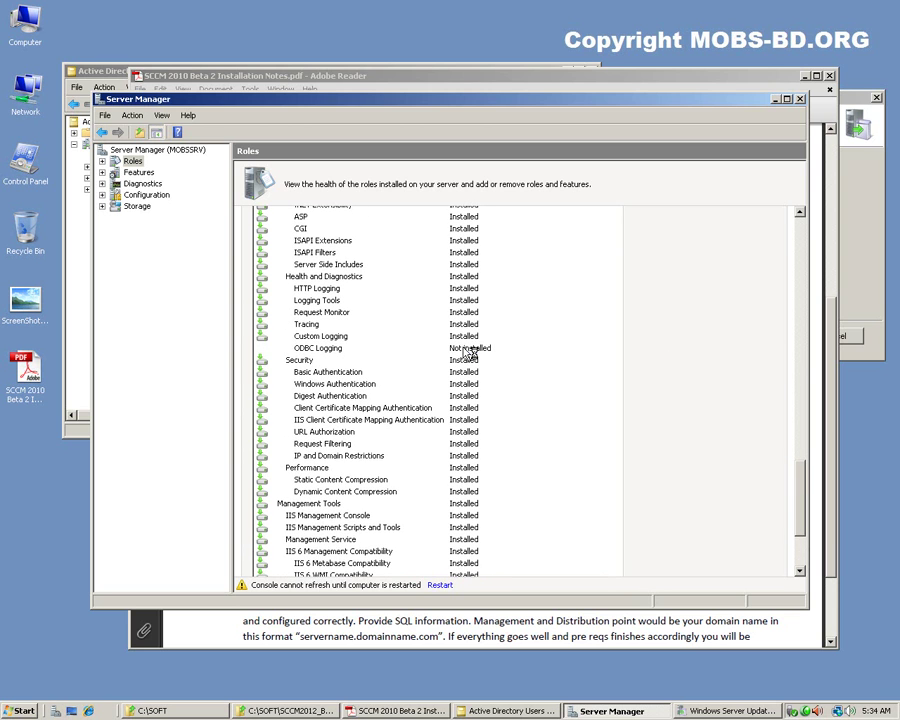
{"action": "left_click", "coordinate": [470, 350]}
{"action": "left_click", "coordinate": [801, 214]}
{"action": "left_click", "coordinate": [801, 214]}
{"action": "left_click", "coordinate": [801, 214]}
{"action": "left_click", "coordinate": [801, 214]}
{"action": "left_click", "coordinate": [801, 214]}
{"action": "left_click", "coordinate": [801, 214]}
{"action": "left_click", "coordinate": [801, 214]}
{"action": "left_click", "coordinate": [801, 214]}
{"action": "left_click", "coordinate": [801, 214]}
{"action": "left_click", "coordinate": [801, 214]}
{"action": "left_click", "coordinate": [801, 214]}
{"action": "left_click", "coordinate": [801, 214]}
{"action": "left_click", "coordinate": [801, 214]}
{"action": "left_click", "coordinate": [801, 214]}
{"action": "left_click", "coordinate": [801, 214]}
{"action": "left_click", "coordinate": [801, 214]}
{"action": "left_click", "coordinate": [801, 214]}
{"action": "left_click", "coordinate": [801, 214]}
{"action": "left_click", "coordinate": [801, 214]}
{"action": "left_click", "coordinate": [801, 214]}
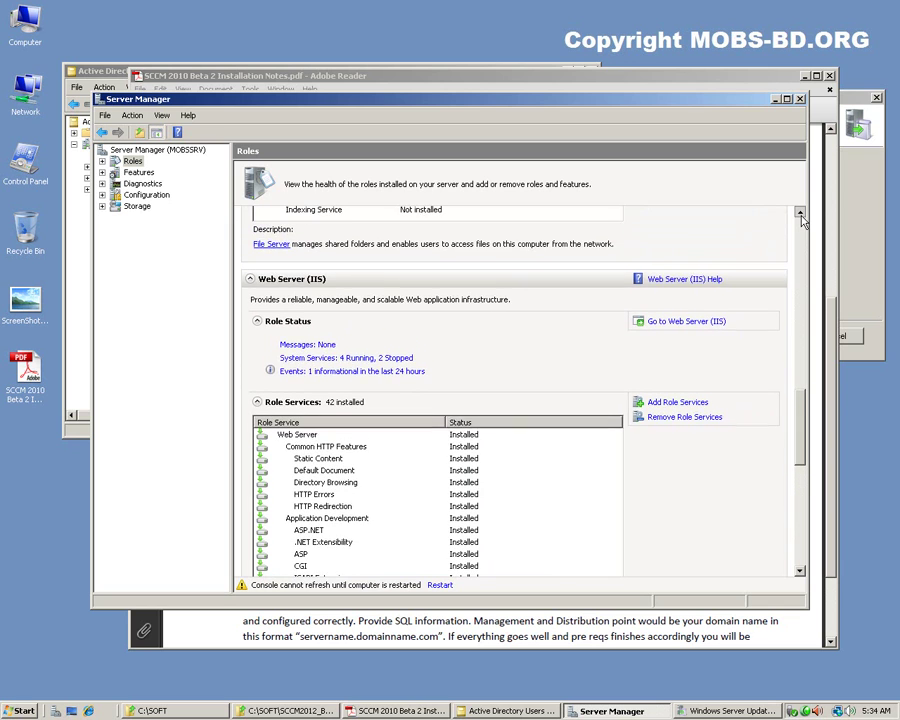
{"action": "left_click", "coordinate": [801, 214]}
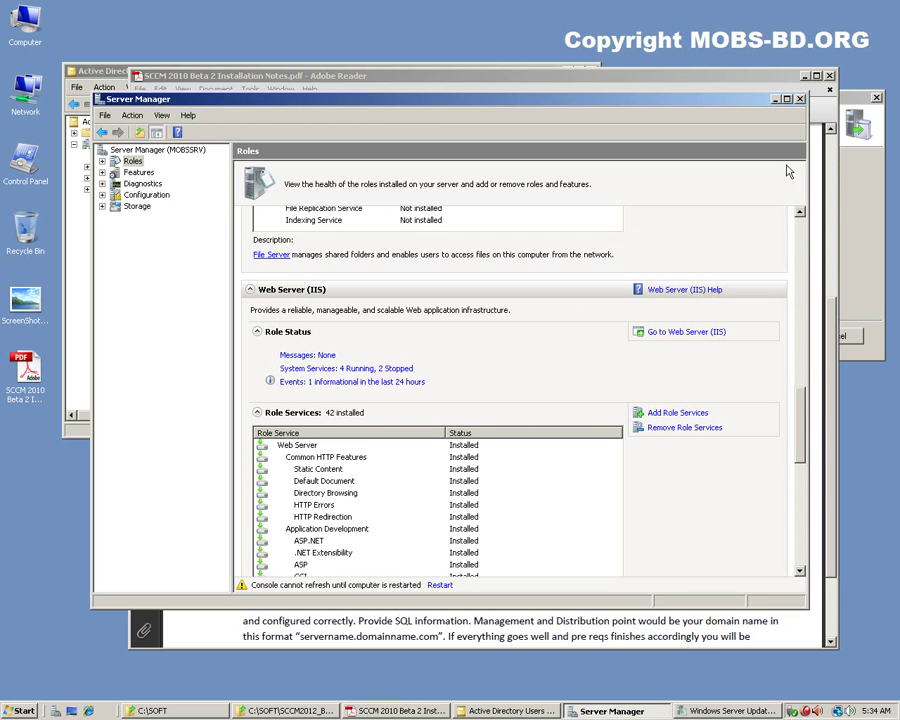
Return to the SCCM installation notes, check the WSUS installation progress, and review the Windows Firewall instructions in item 6
{"action": "left_click_drag", "start_coordinate": [800, 435], "coordinate": [795, 242]}
{"action": "left_click", "coordinate": [774, 99]}
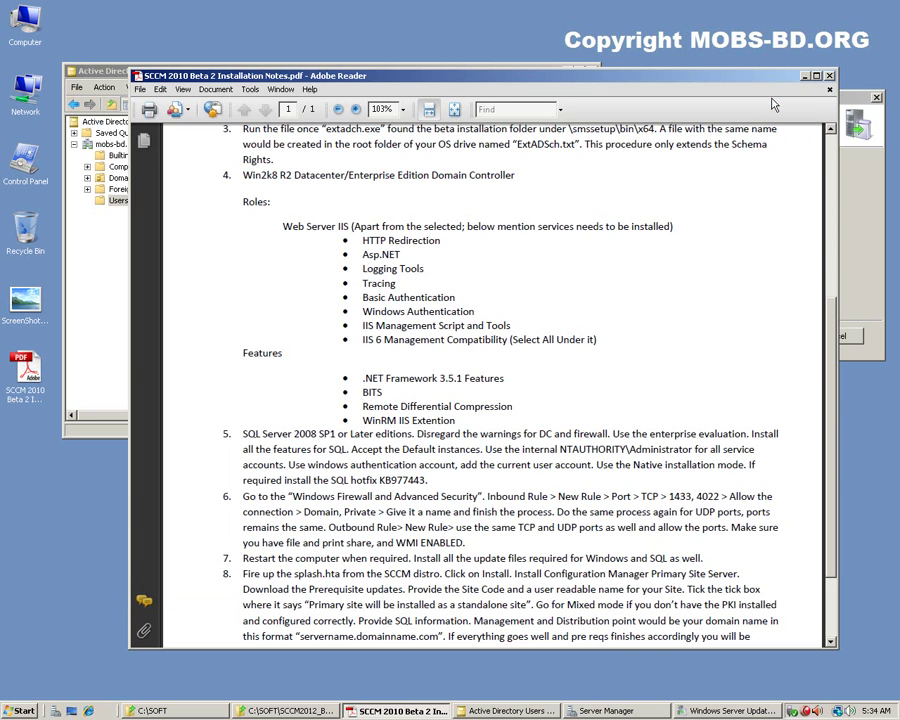
{"action": "scroll", "coordinate": [699, 329], "scroll_direction": "down", "scroll_amount": 3}
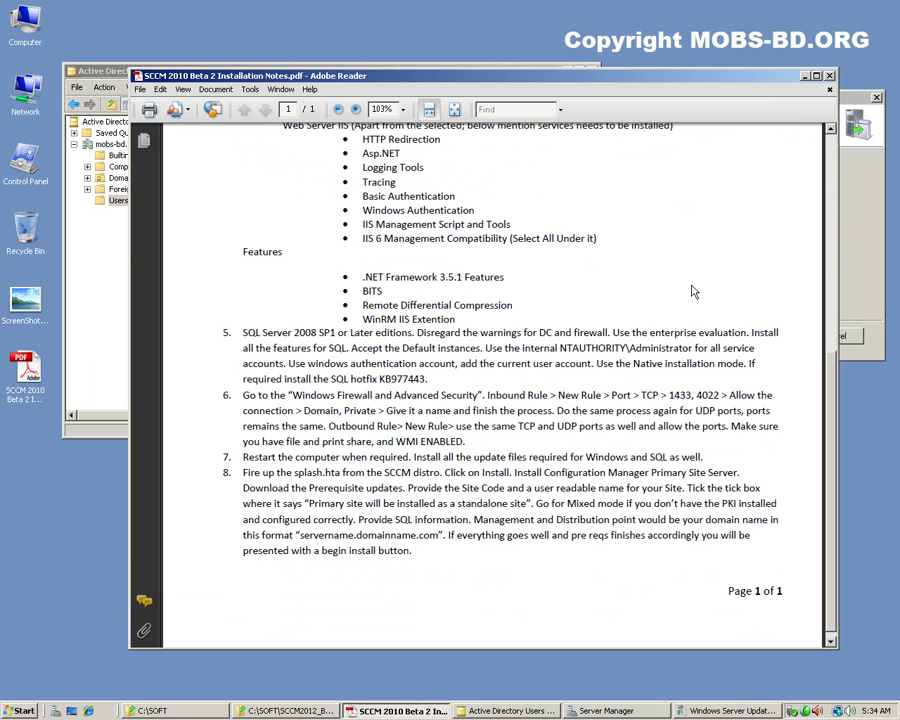
{"action": "left_click", "coordinate": [860, 236]}
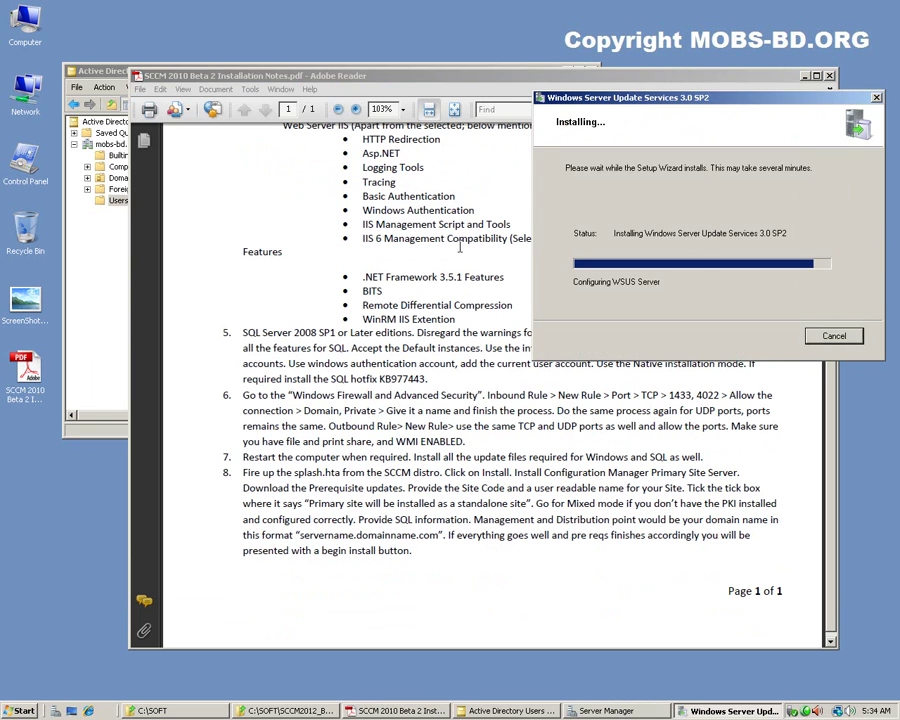
{"action": "left_click", "coordinate": [454, 250]}
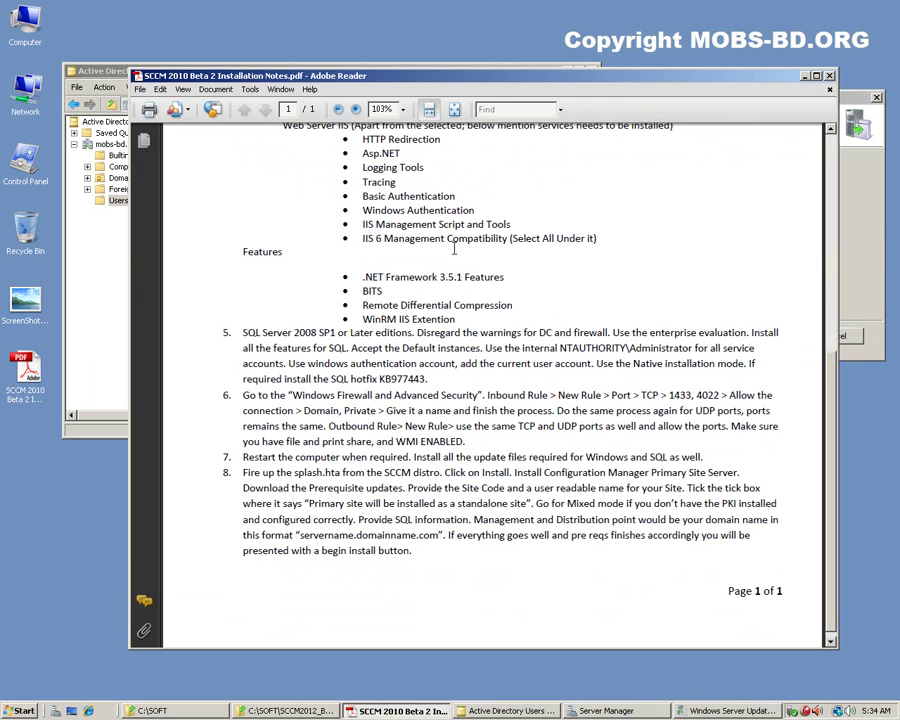
{"action": "left_click_drag", "start_coordinate": [550, 396], "coordinate": [702, 400]}
{"action": "left_click", "coordinate": [506, 392]}
{"action": "left_click", "coordinate": [14, 710]}
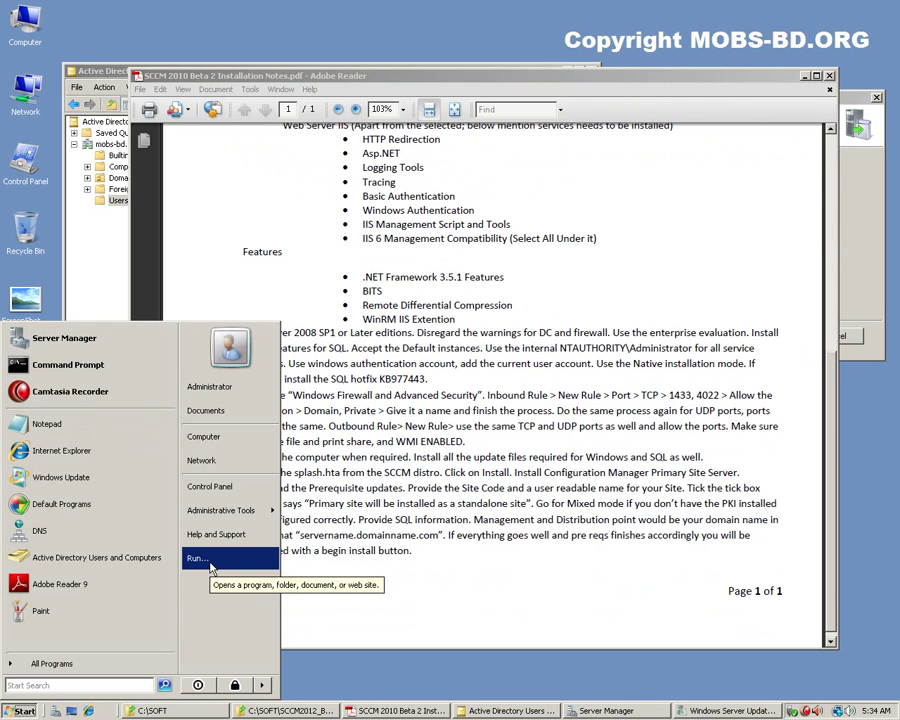
{"action": "left_click", "coordinate": [91, 684]}
{"action": "type", "text": "windosw fire"}
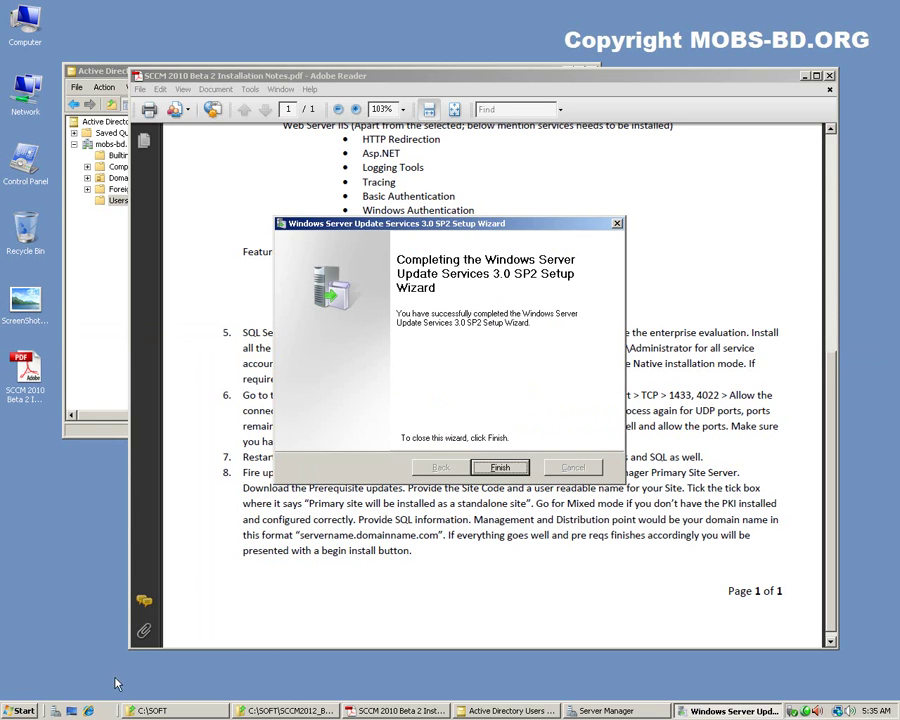
Finish the Windows Server Update Services 3.0 SP2 Setup Wizard and open Windows Firewall with Advanced Security
{"action": "left_click", "coordinate": [502, 472]}
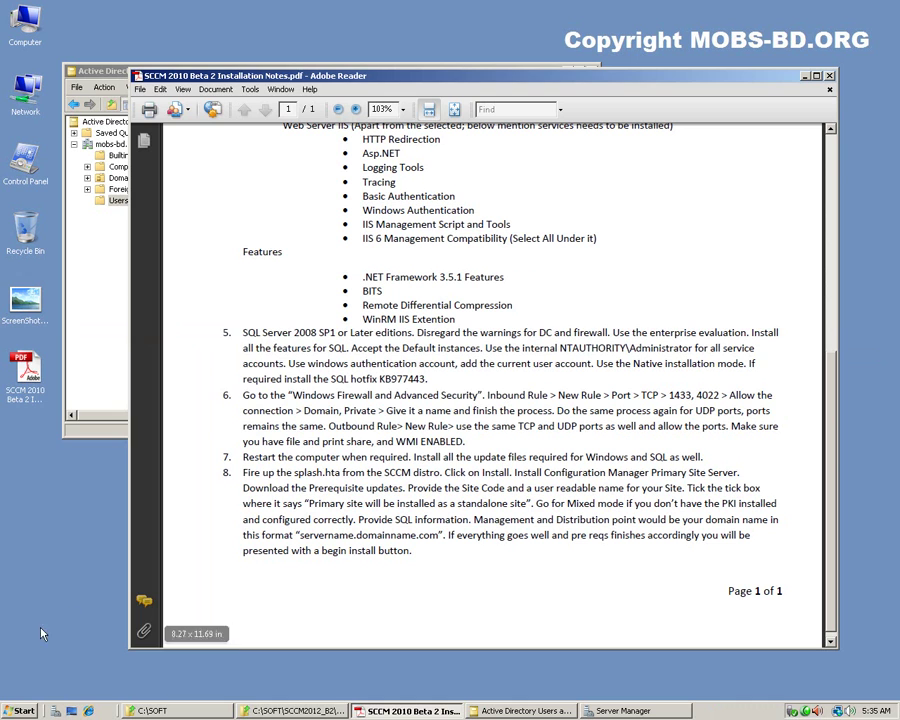
{"action": "left_click", "coordinate": [18, 709]}
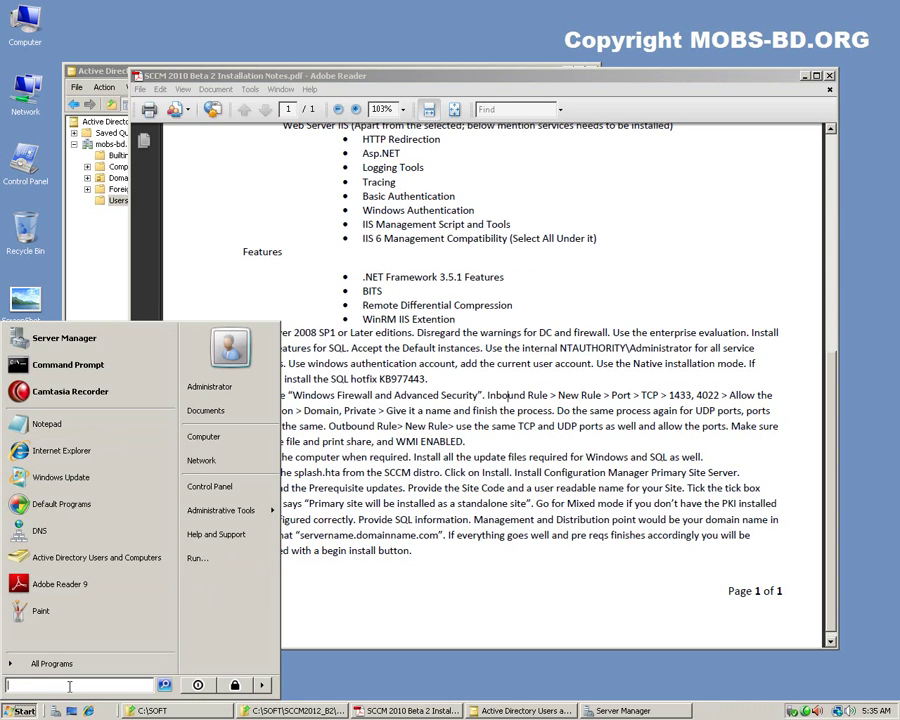
{"action": "type", "text": "windows fire"}
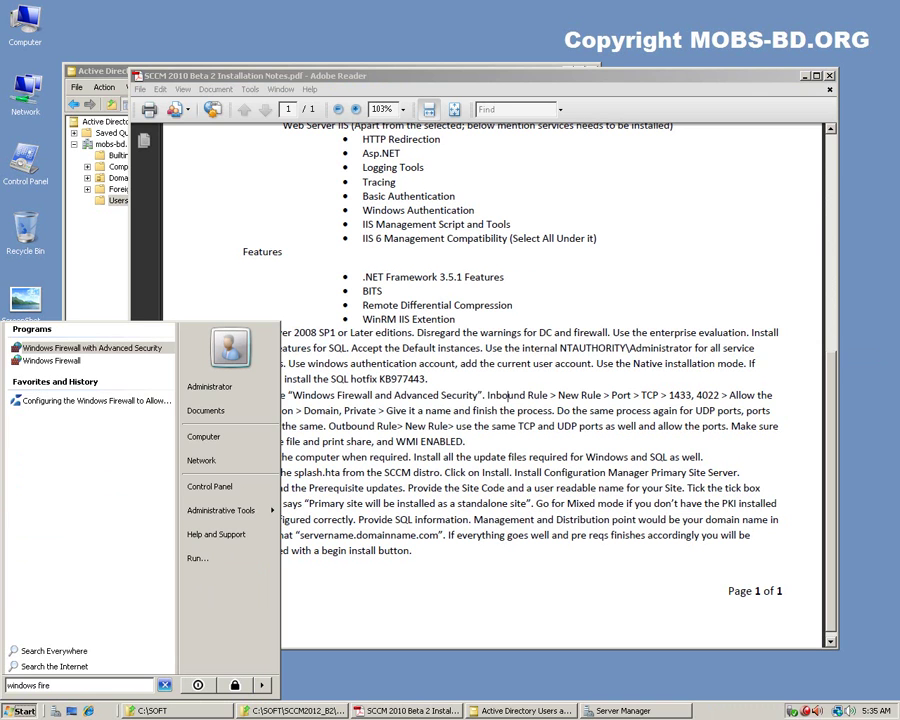
{"action": "key", "text": "Return"}
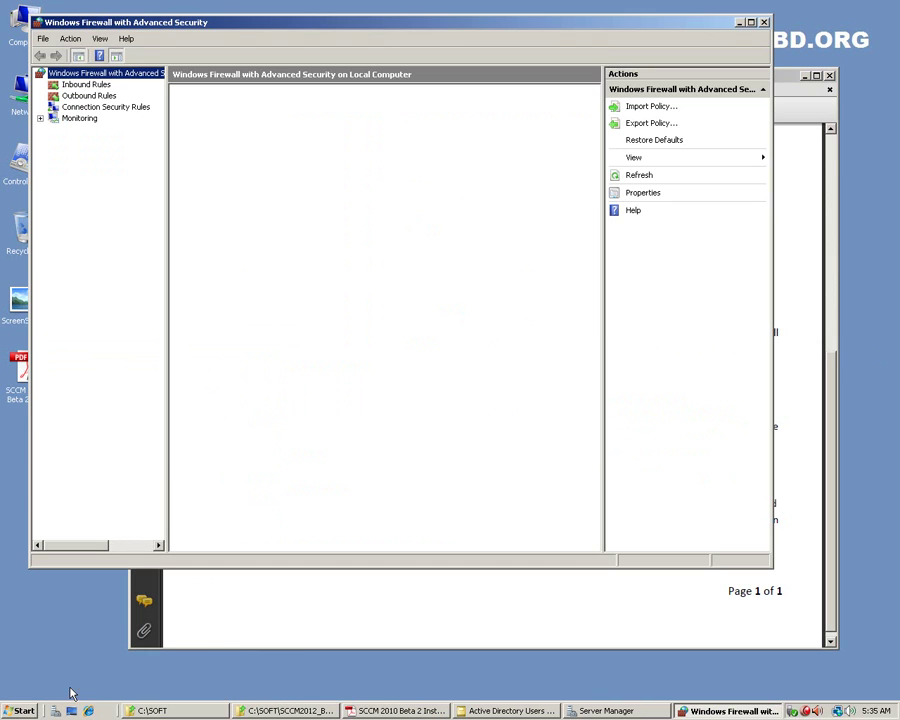
Look through the firewall's outbound rules and monitoring nodes and display the inbound rules, leaving the WSUS Configuration Wizard in the background
{"action": "left_click", "coordinate": [84, 84]}
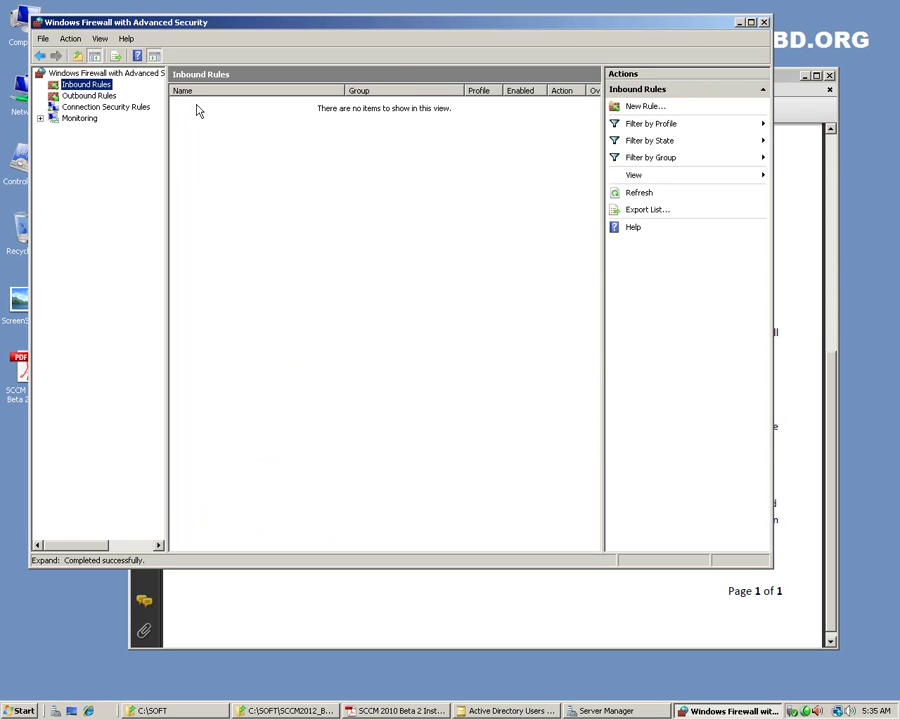
{"action": "left_click", "coordinate": [85, 88]}
{"action": "left_click", "coordinate": [84, 95]}
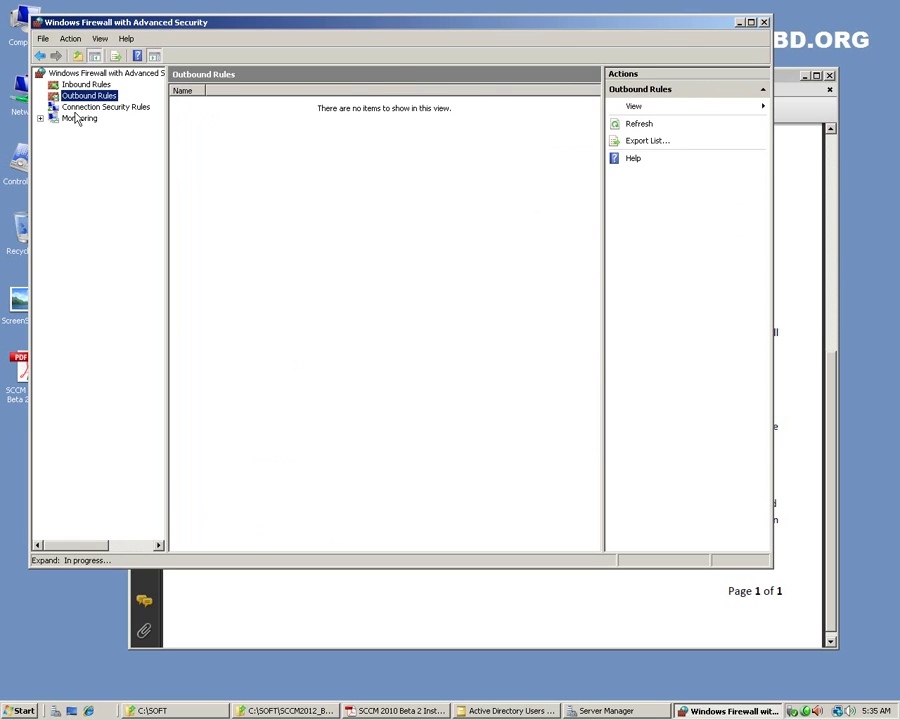
{"action": "left_click", "coordinate": [40, 118]}
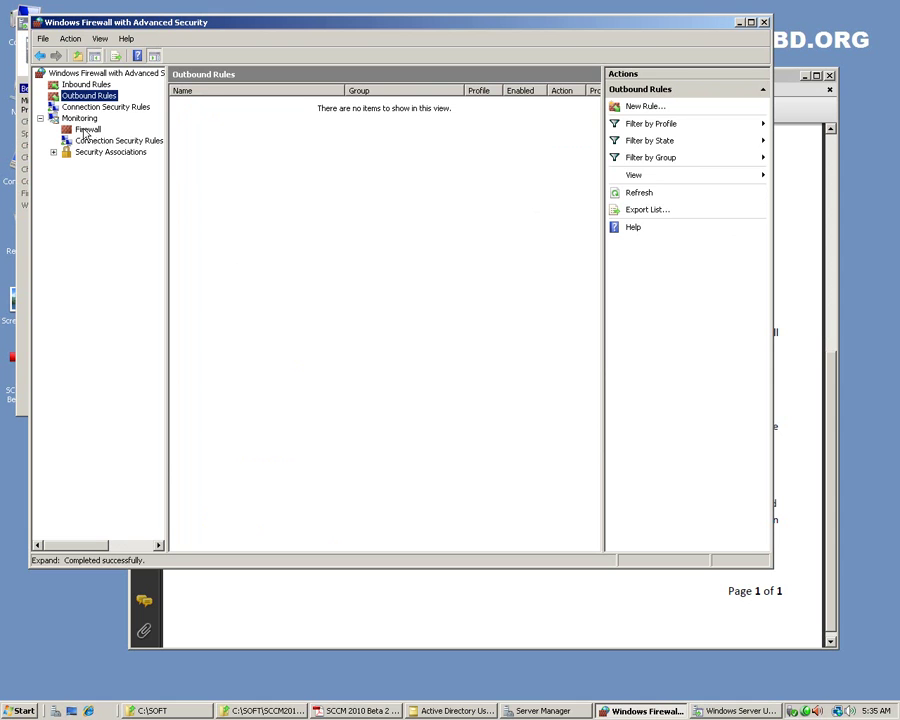
{"action": "left_click", "coordinate": [88, 131]}
{"action": "left_click", "coordinate": [76, 86]}
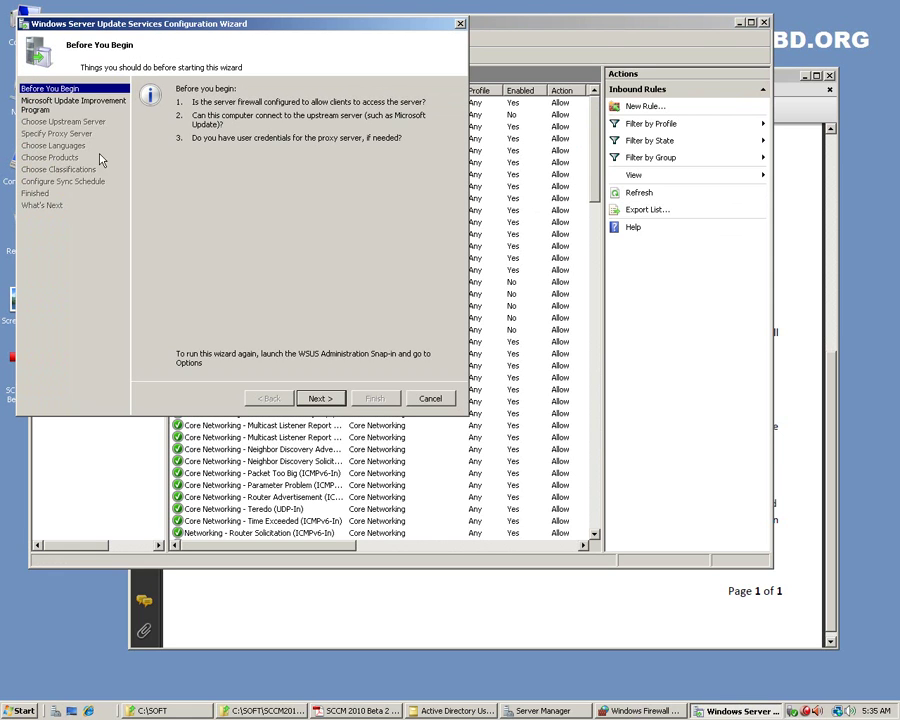
{"action": "left_click", "coordinate": [548, 49]}
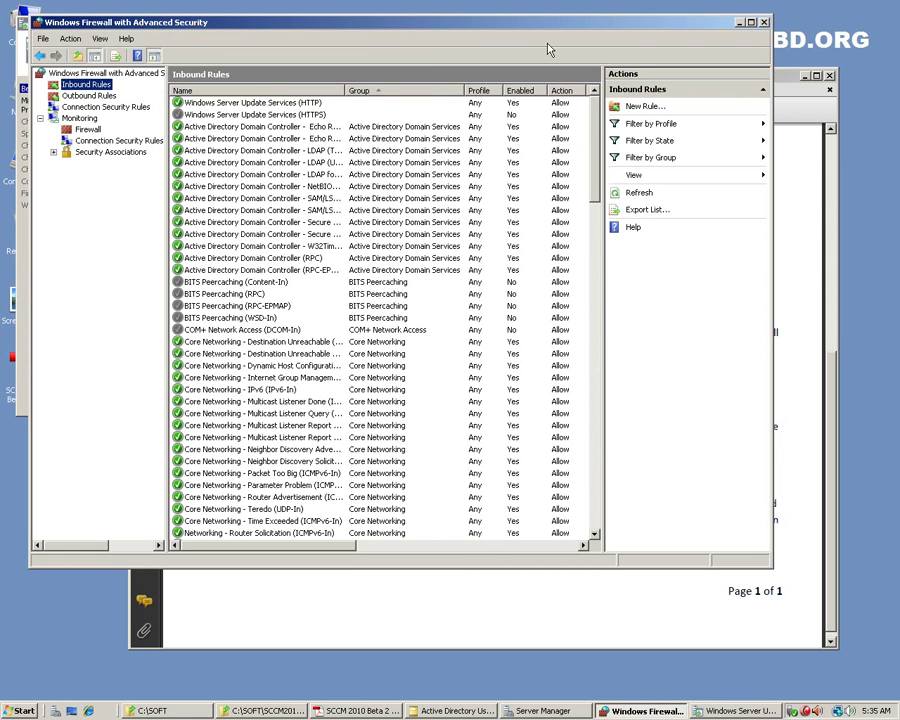
Check the required port numbers 1433, 4022 in item 6 of the installation notes and return to the firewall console
{"action": "left_click", "coordinate": [643, 612]}
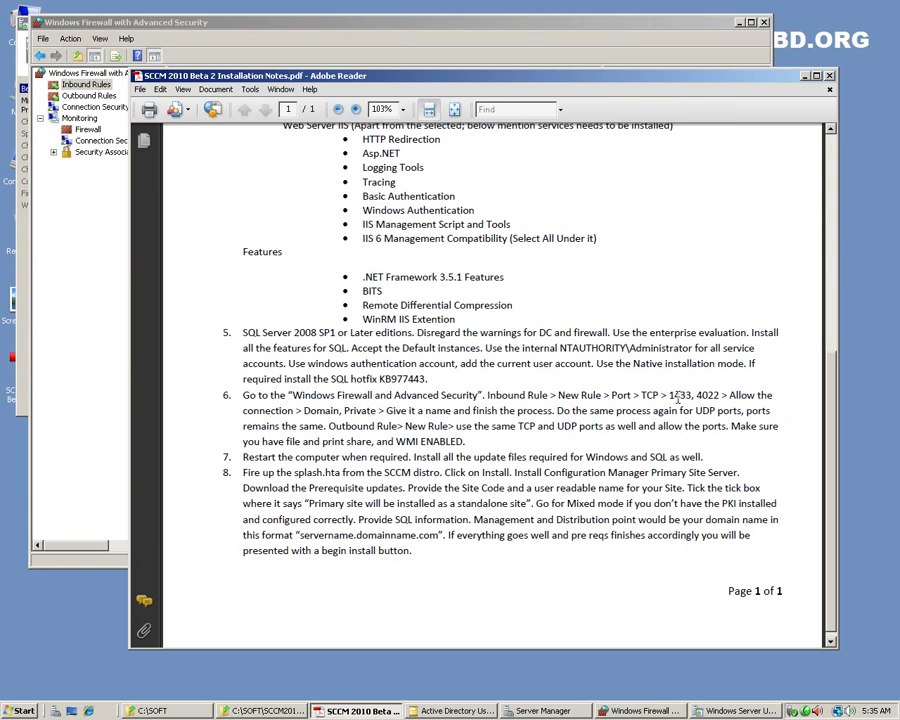
{"action": "left_click_drag", "start_coordinate": [670, 395], "coordinate": [706, 394]}
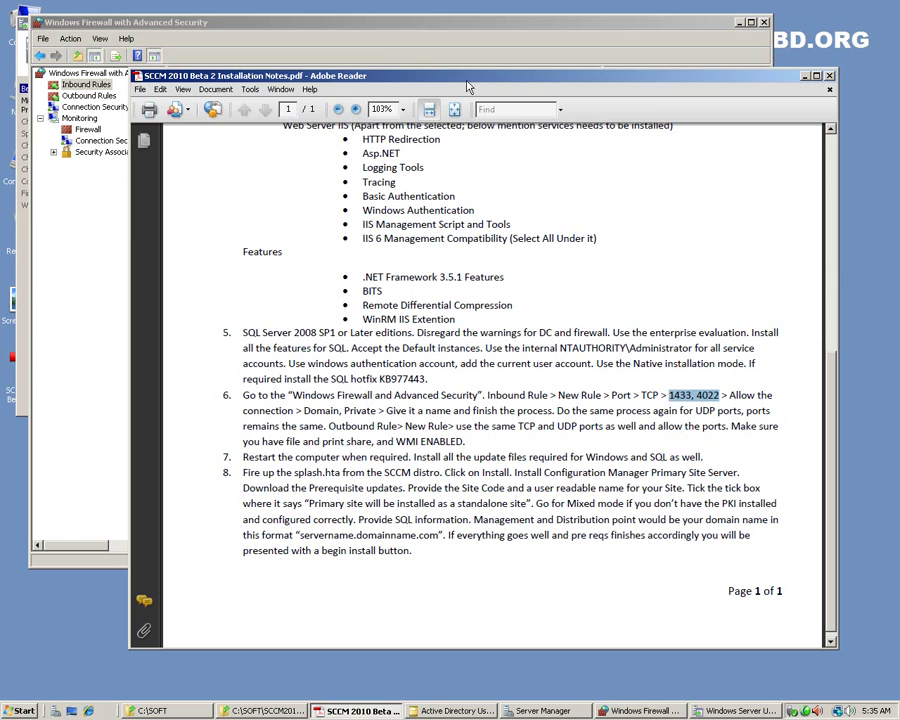
{"action": "left_click", "coordinate": [356, 23]}
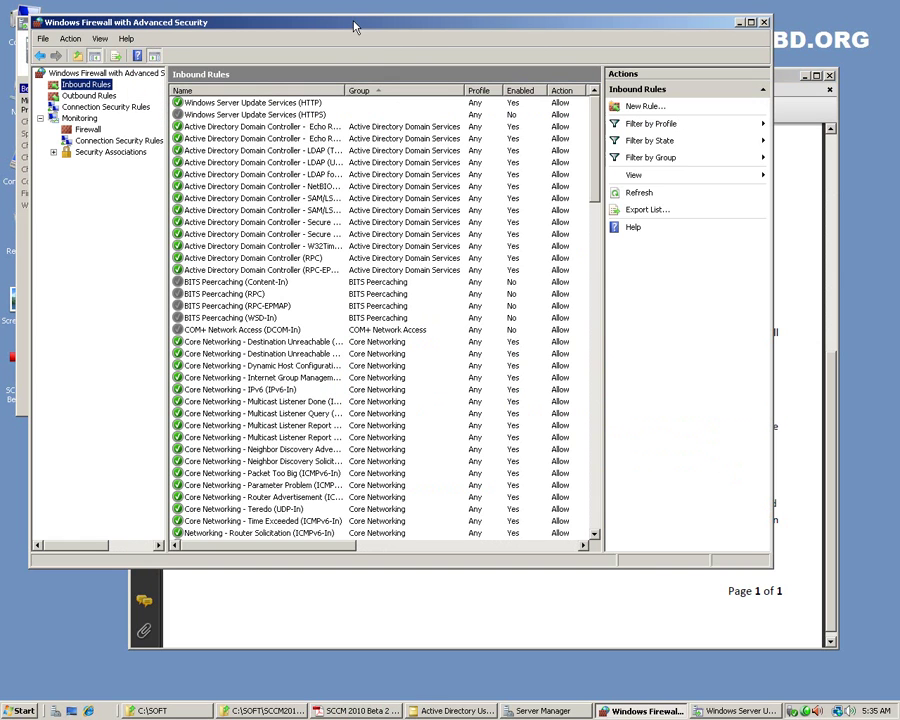
Start a new inbound port rule that applies to TCP on specific local ports 1433, 4022
{"action": "right_click", "coordinate": [87, 86]}
{"action": "left_click", "coordinate": [122, 89]}
{"action": "left_click", "coordinate": [181, 181]}
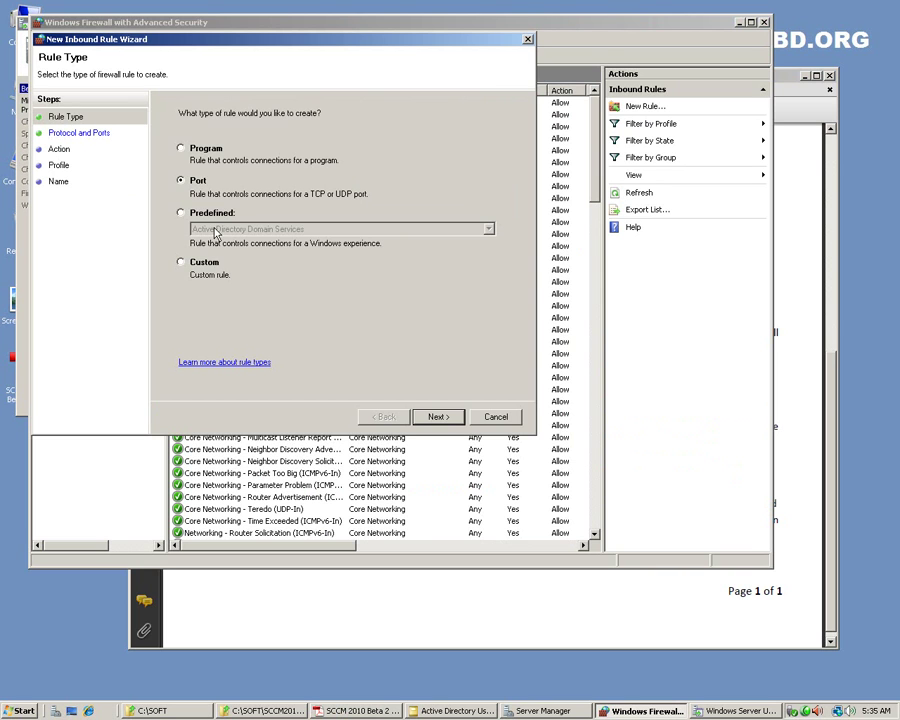
{"action": "left_click", "coordinate": [448, 416]}
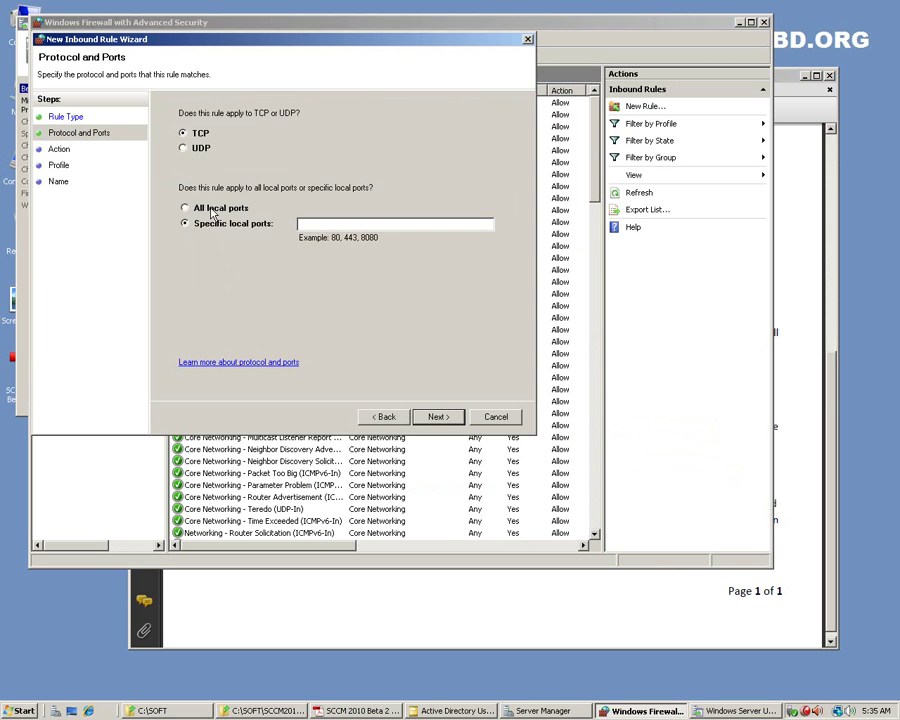
{"action": "left_click", "coordinate": [317, 224]}
{"action": "type", "text": "1433, 4022"}
{"action": "left_click", "coordinate": [439, 417]}
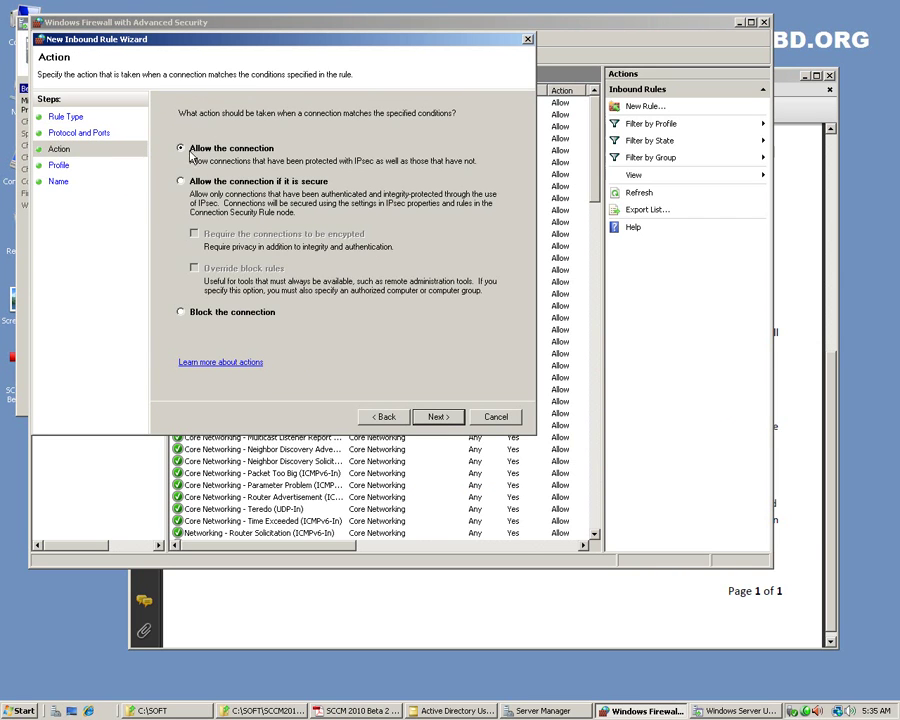
Allow the connection for the Domain, Private and Public profiles and create the inbound rule named TCP 1433, 4022
{"action": "left_click", "coordinate": [440, 418]}
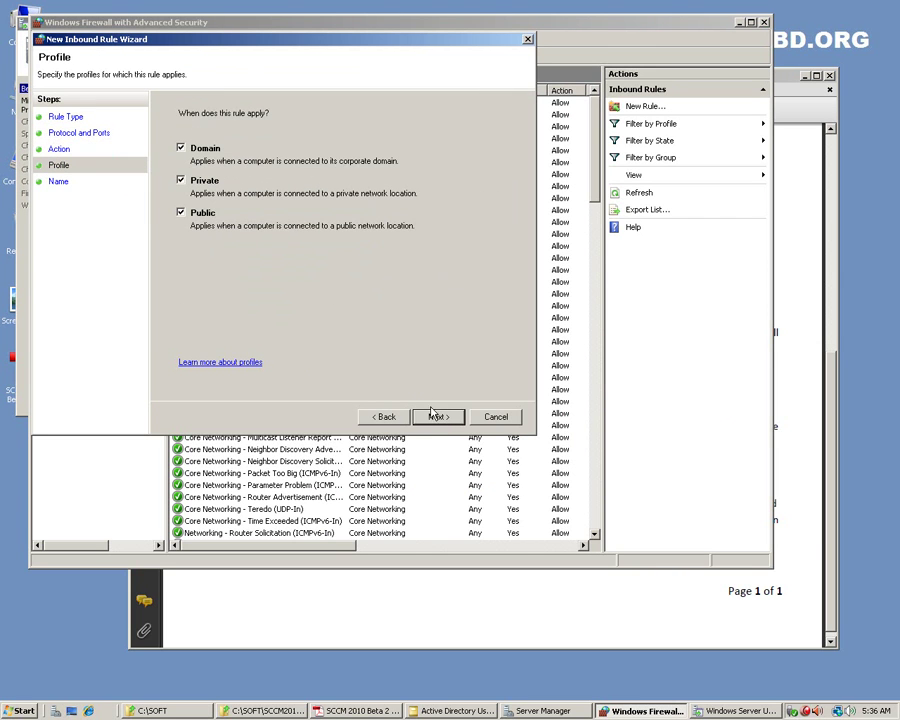
{"action": "left_click", "coordinate": [439, 418]}
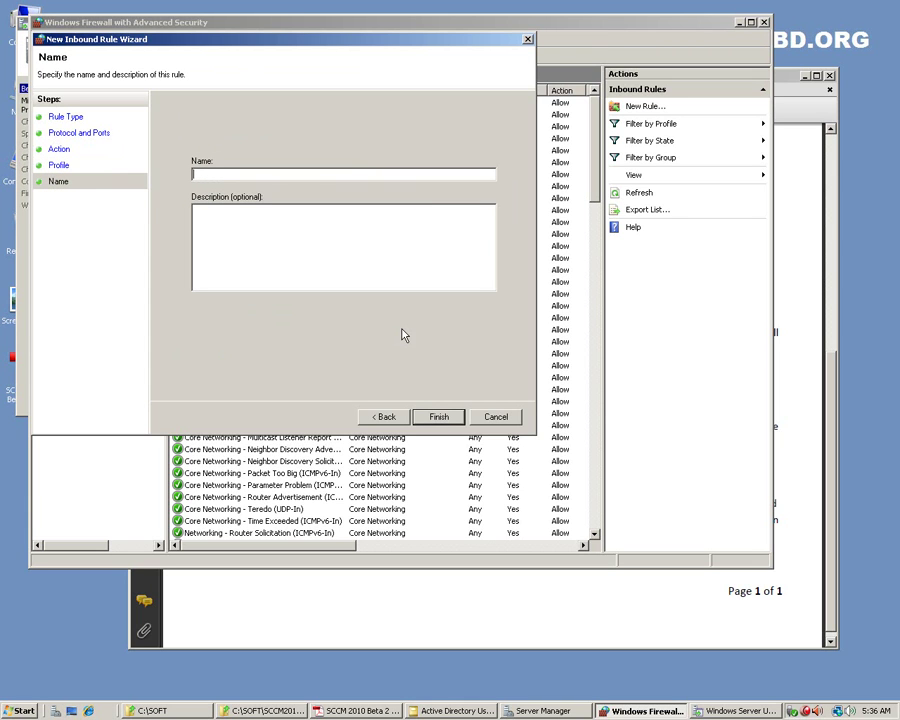
{"action": "type", "text": "TCP 1433, 4022"}
{"action": "left_click", "coordinate": [440, 423]}
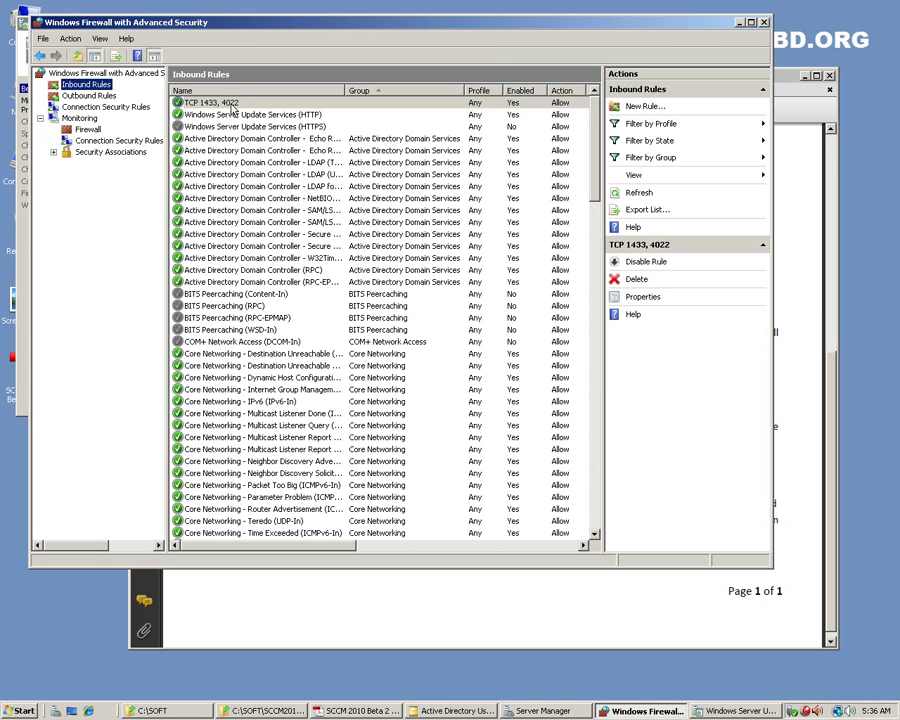
{"action": "left_click", "coordinate": [232, 105]}
Start a second inbound port rule that applies to UDP on specific local ports 1433, 4022
{"action": "right_click", "coordinate": [88, 85]}
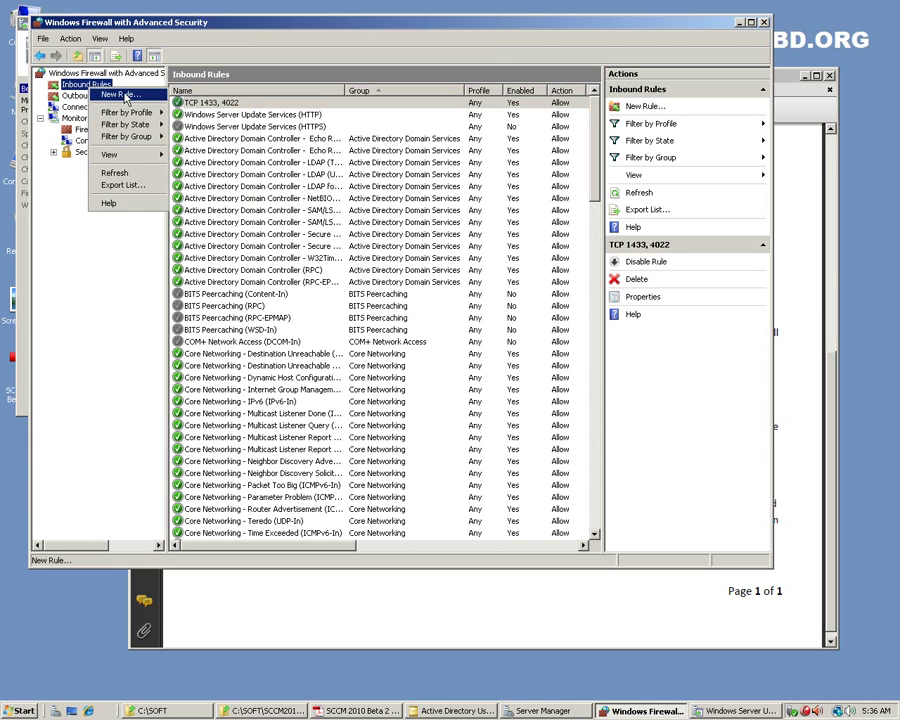
{"action": "left_click", "coordinate": [125, 96]}
{"action": "left_click", "coordinate": [212, 197]}
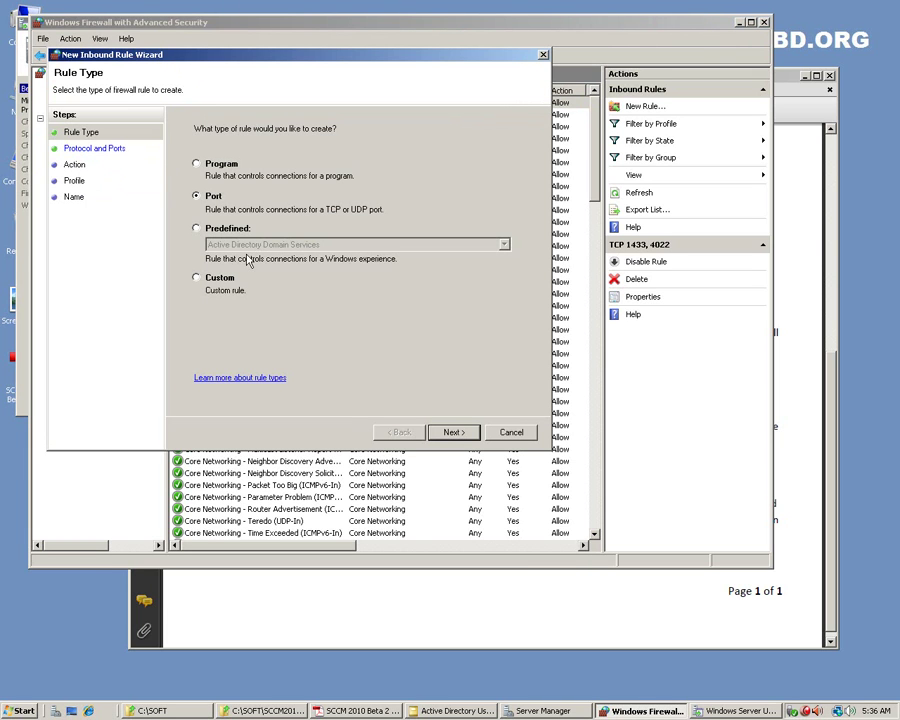
{"action": "left_click", "coordinate": [452, 432]}
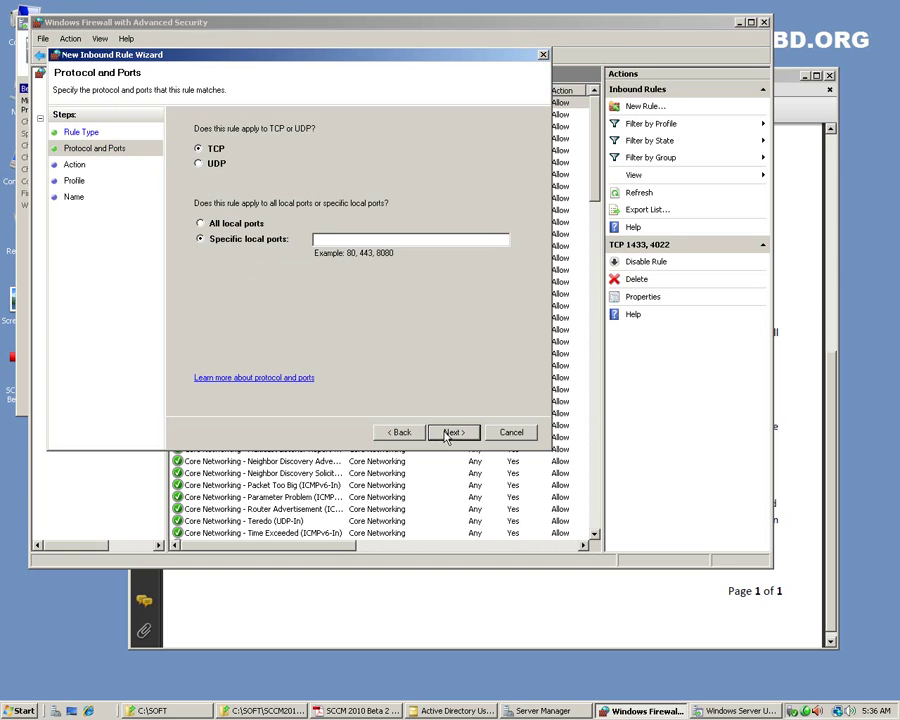
{"action": "left_click", "coordinate": [205, 164]}
{"action": "left_click", "coordinate": [379, 240]}
{"action": "type", "text": "1433, 4022"}
{"action": "left_click", "coordinate": [456, 438]}
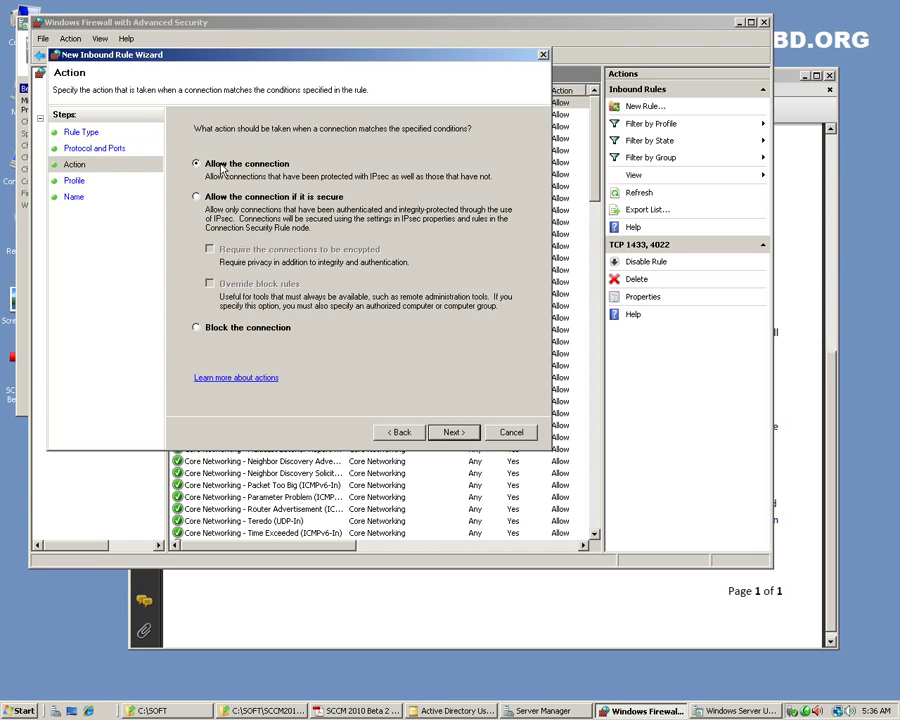
Allow the connection for all three profiles and create the inbound rule named UDP 1433, 4022
{"action": "left_click", "coordinate": [456, 436]}
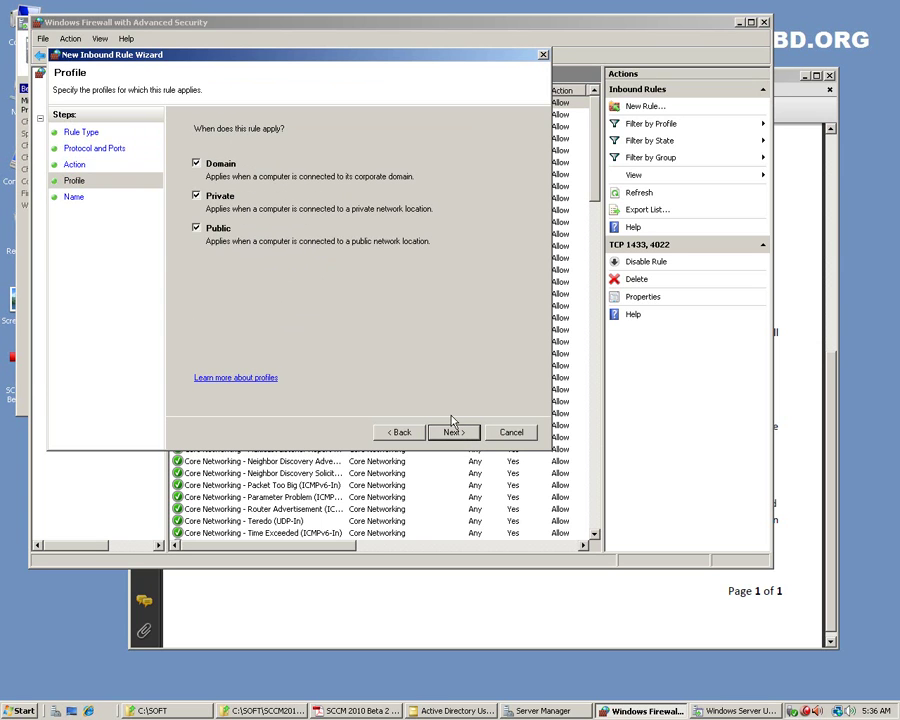
{"action": "left_click", "coordinate": [455, 436]}
{"action": "type", "text": "1433, 4022"}
{"action": "key", "text": "Home"}
{"action": "type", "text": "UDP"}
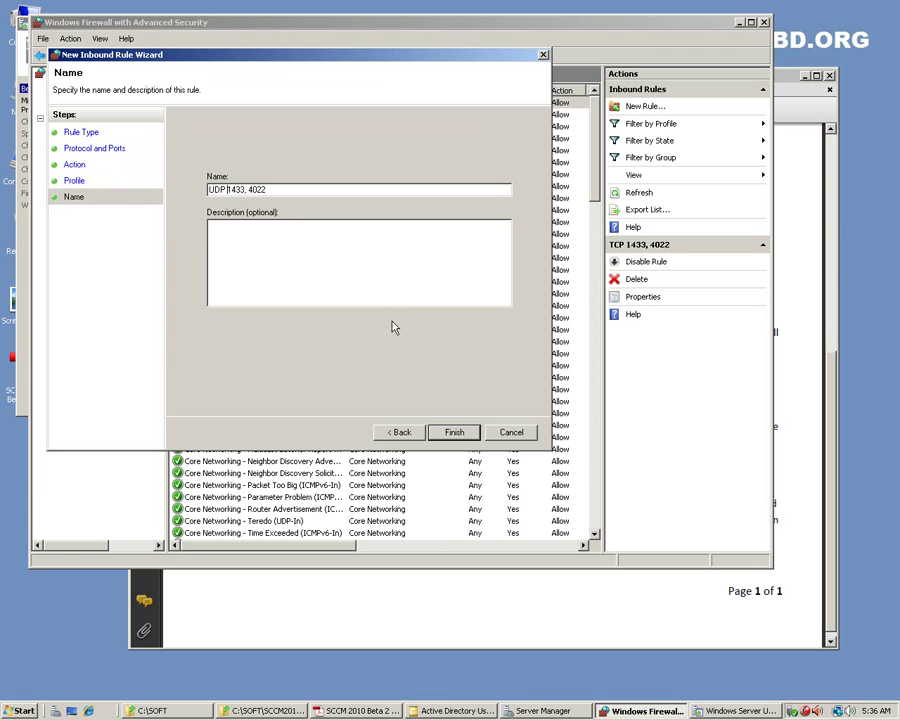
{"action": "left_click", "coordinate": [454, 432]}
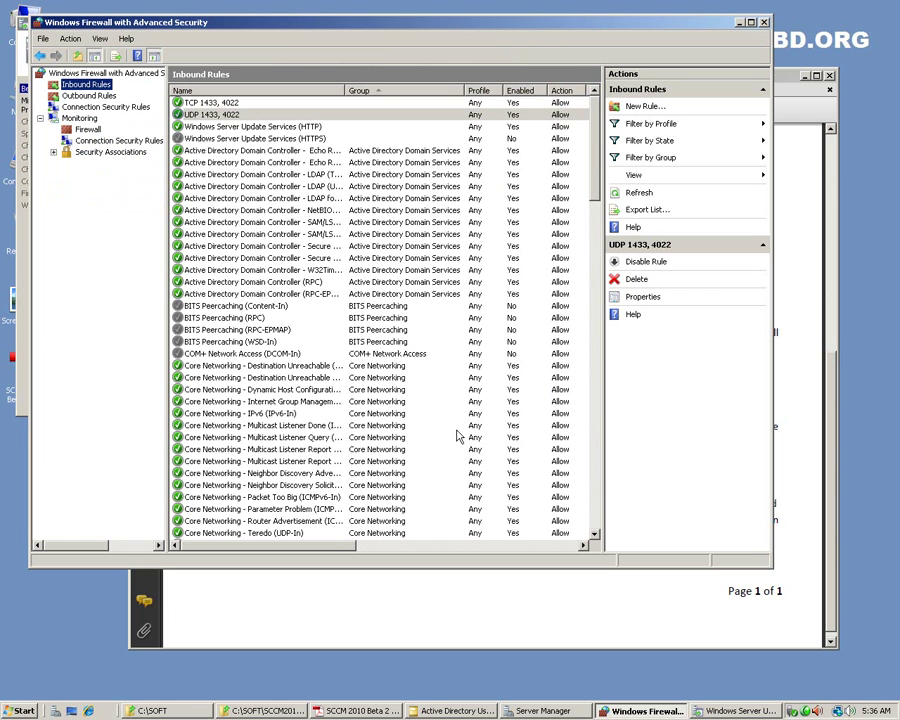
Start a new outbound port rule that applies to TCP on specific local ports 1433, 4022
{"action": "left_click", "coordinate": [90, 96]}
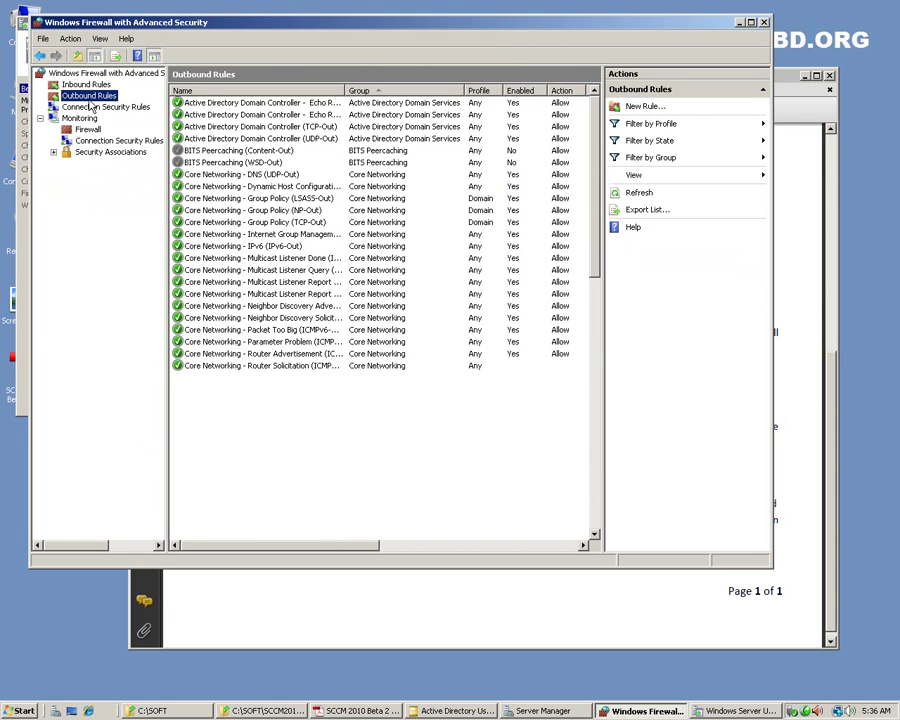
{"action": "right_click", "coordinate": [92, 96]}
{"action": "left_click", "coordinate": [125, 105]}
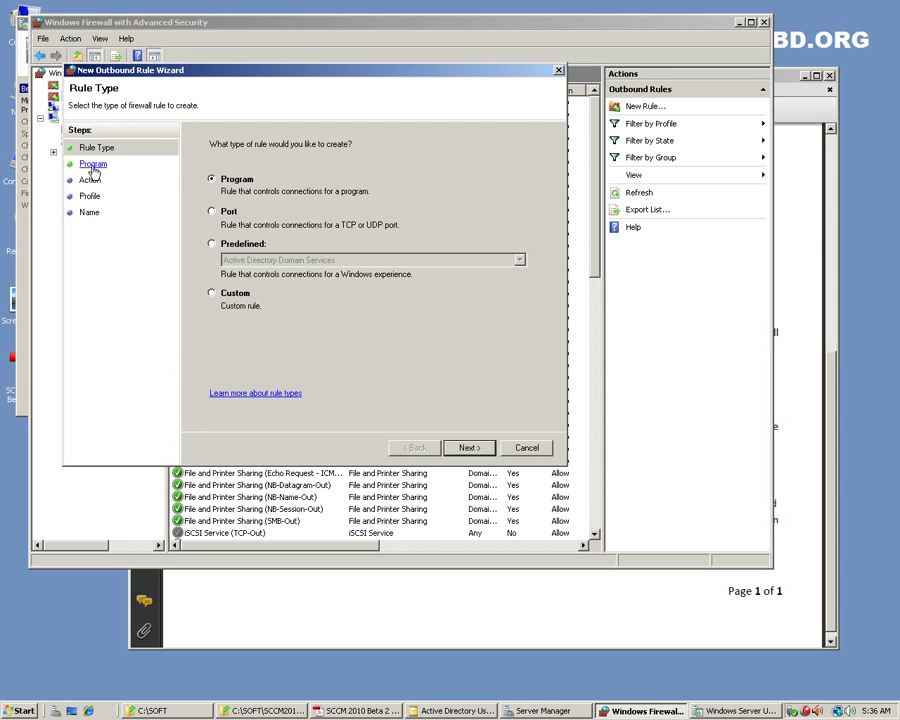
{"action": "left_click", "coordinate": [222, 214]}
{"action": "left_click", "coordinate": [470, 447]}
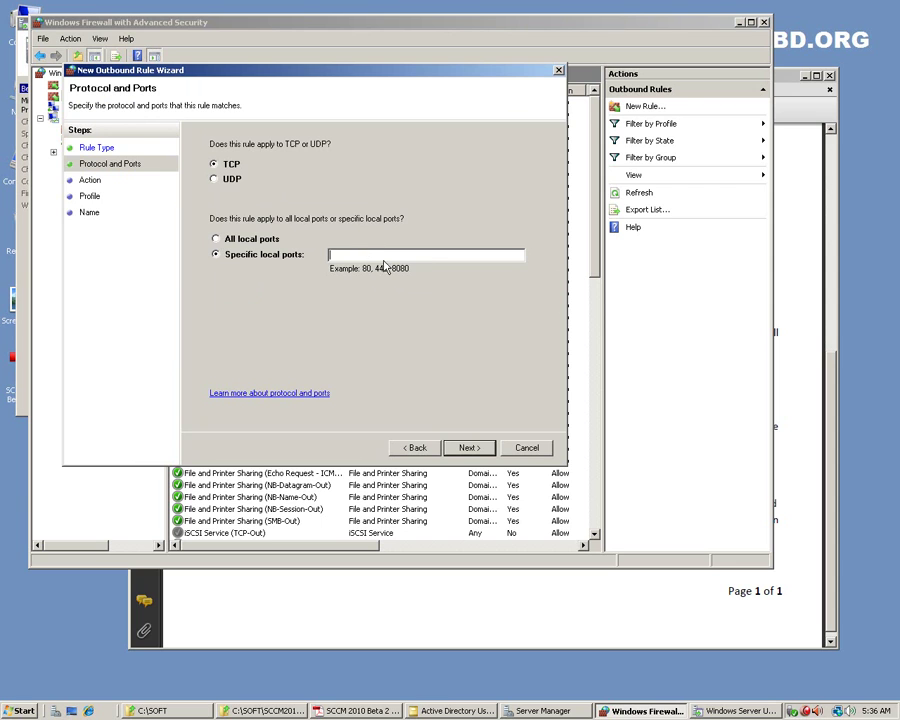
{"action": "type", "text": "1433, 4022"}
{"action": "left_click", "coordinate": [472, 448]}
Allow the connection for the Domain, Private and Public profiles and create the outbound rule named TCP 1433, 4022
{"action": "left_click", "coordinate": [249, 182]}
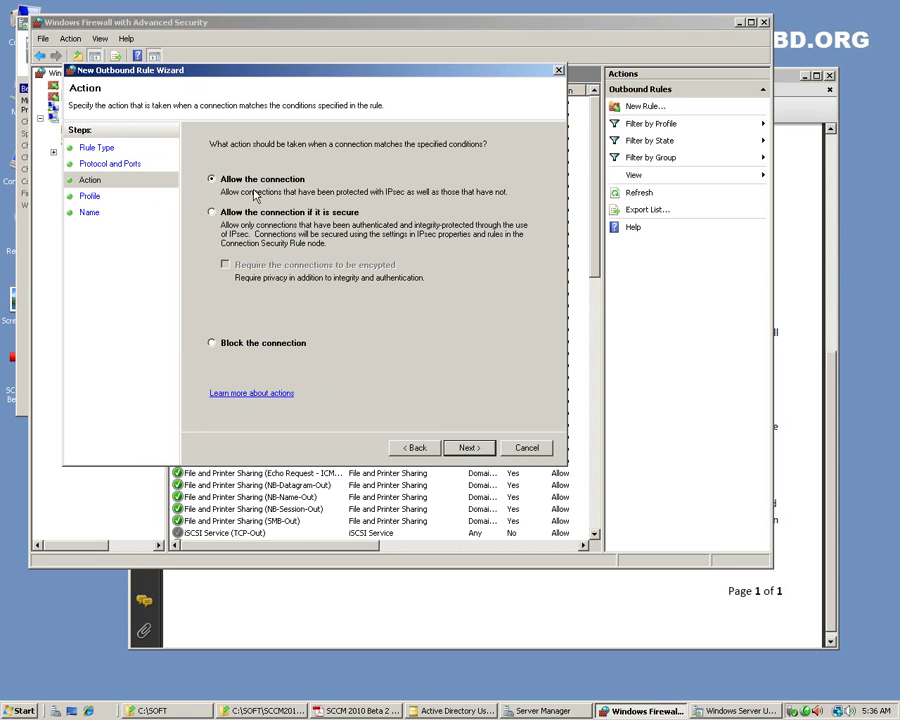
{"action": "left_click", "coordinate": [470, 447]}
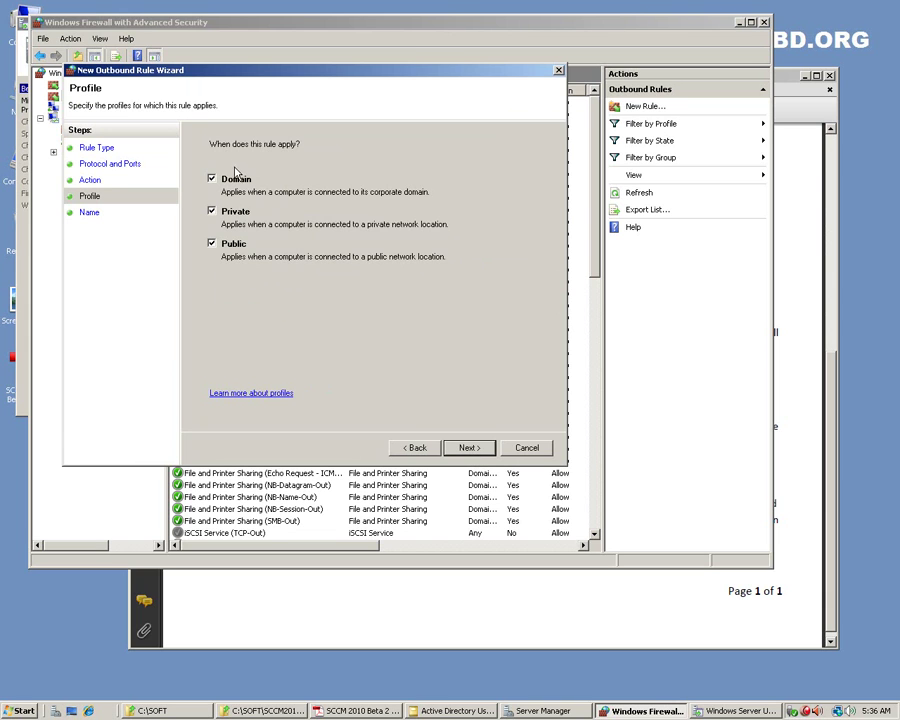
{"action": "left_click", "coordinate": [465, 449]}
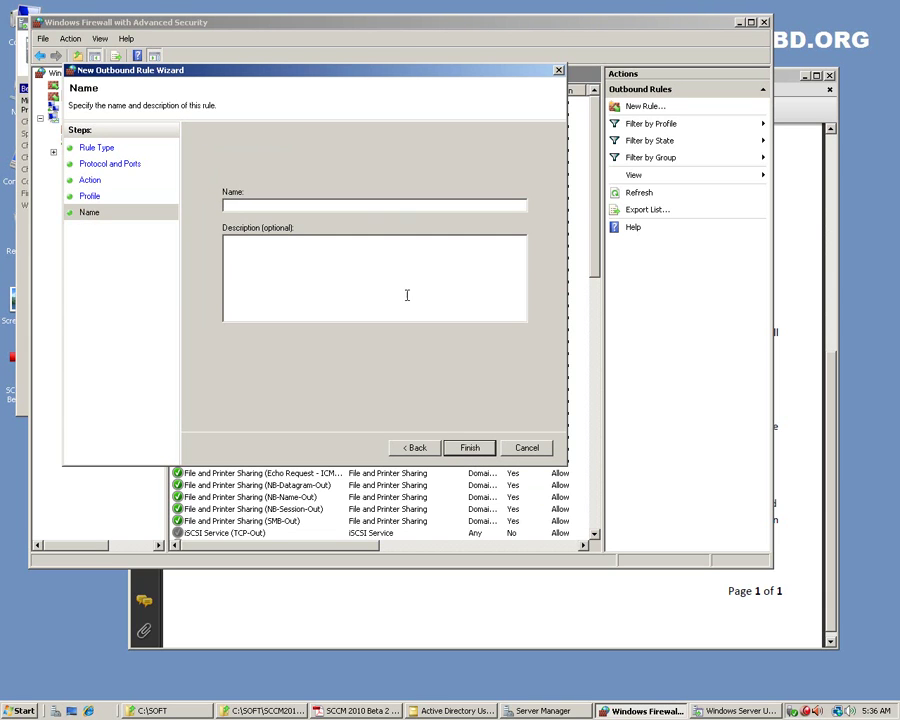
{"action": "type", "text": "1433, 4022"}
{"action": "type", "text": "TCP"}
{"action": "left_click", "coordinate": [472, 451]}
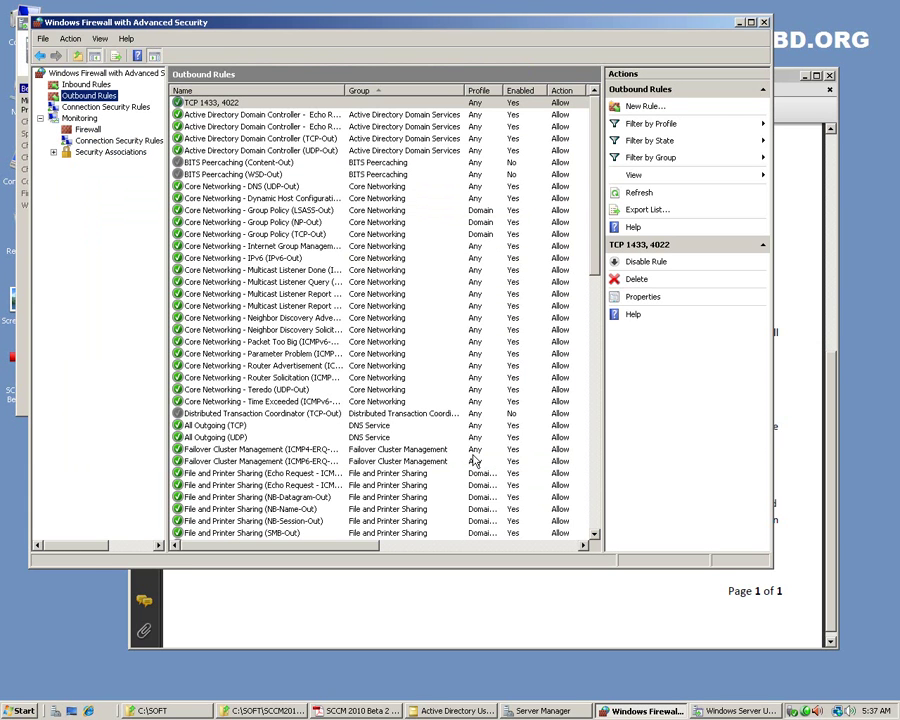
Start a second outbound port rule that applies to UDP on specific local ports 1433, 4022
{"action": "right_click", "coordinate": [92, 96]}
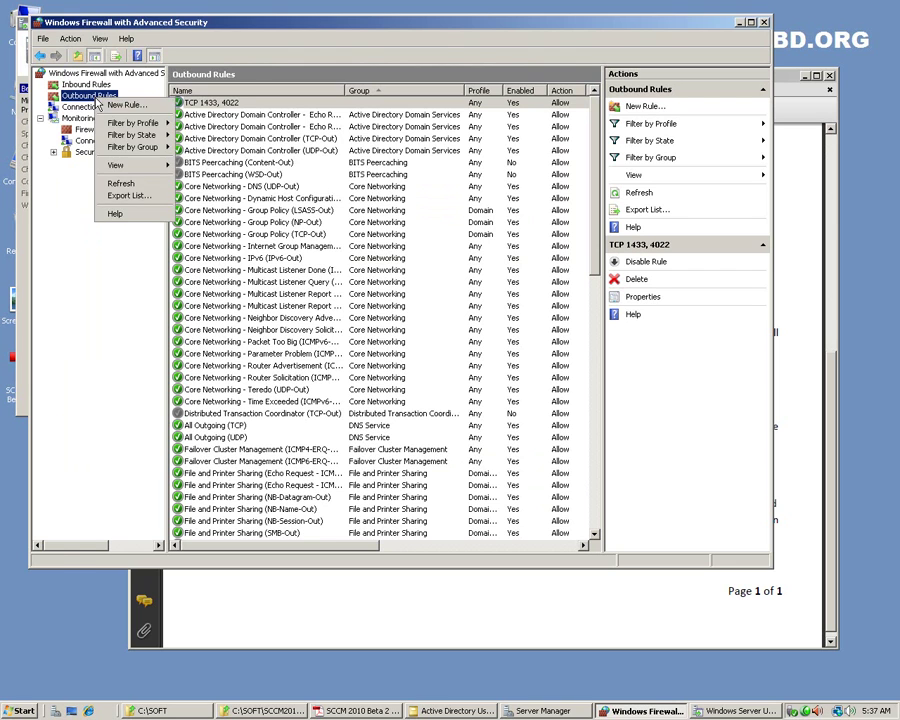
{"action": "left_click", "coordinate": [127, 106]}
{"action": "left_click", "coordinate": [241, 227]}
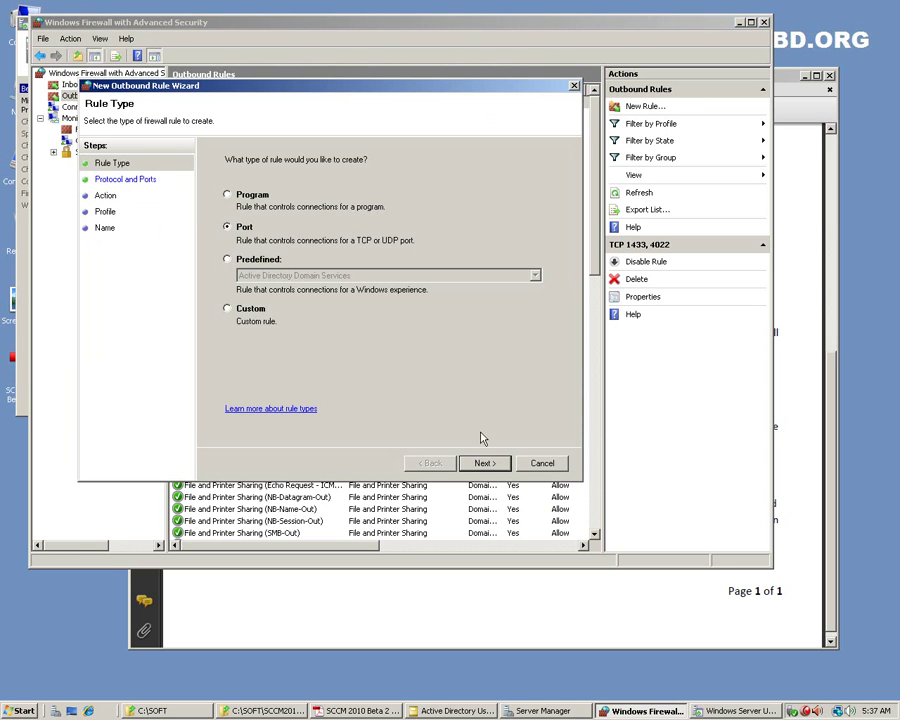
{"action": "left_click", "coordinate": [484, 463]}
{"action": "left_click", "coordinate": [231, 194]}
{"action": "left_click", "coordinate": [370, 269]}
{"action": "type", "text": "1433, 4022"}
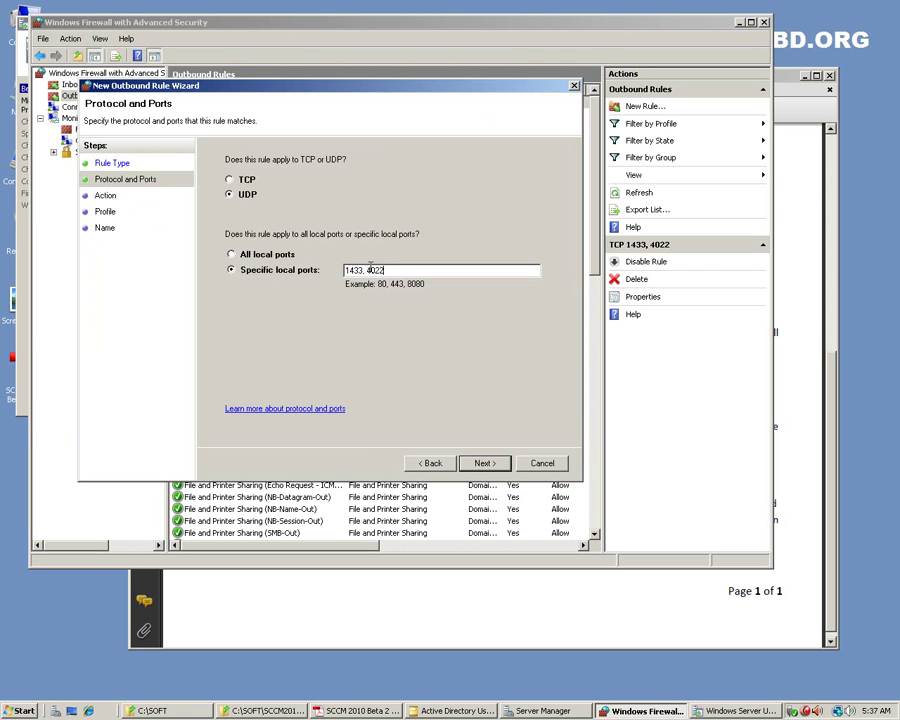
{"action": "left_click", "coordinate": [484, 463]}
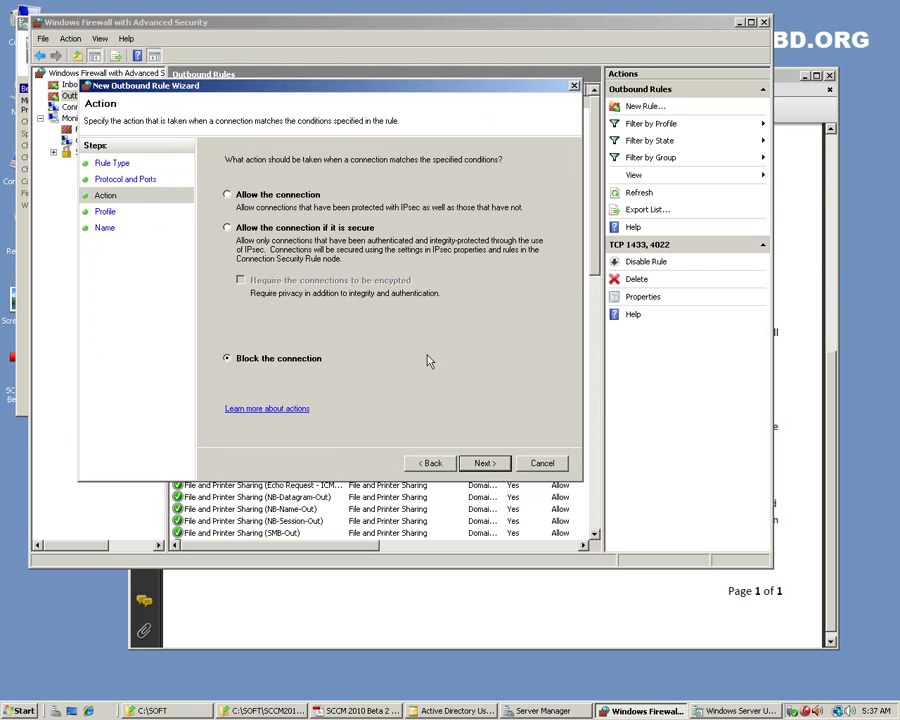
Allow the connection for all three profiles and create the outbound rule named UDP 1433, 4022
{"action": "left_click", "coordinate": [257, 200]}
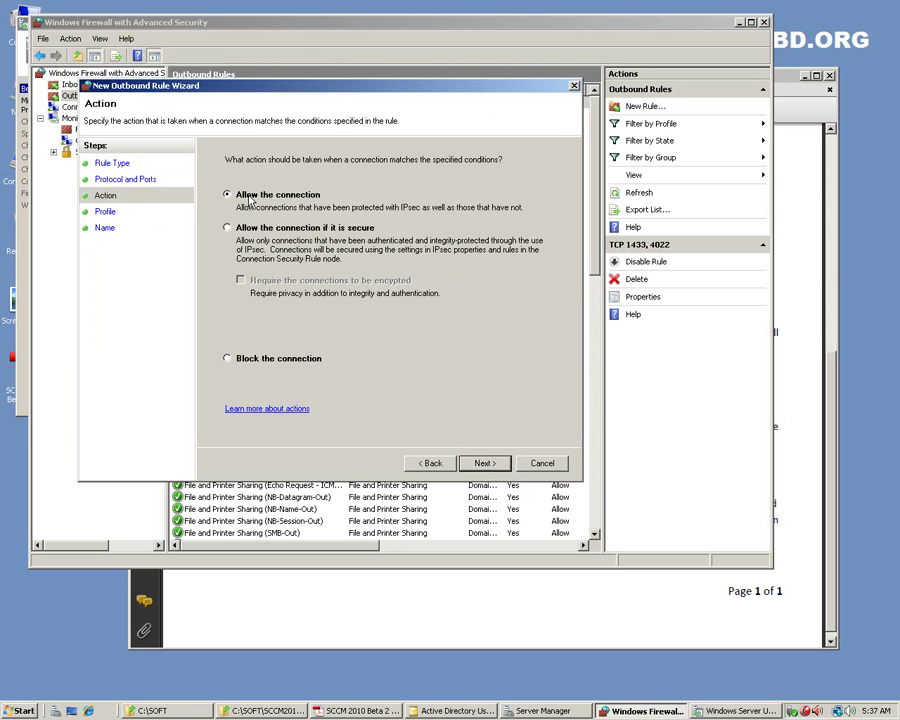
{"action": "left_click", "coordinate": [484, 465]}
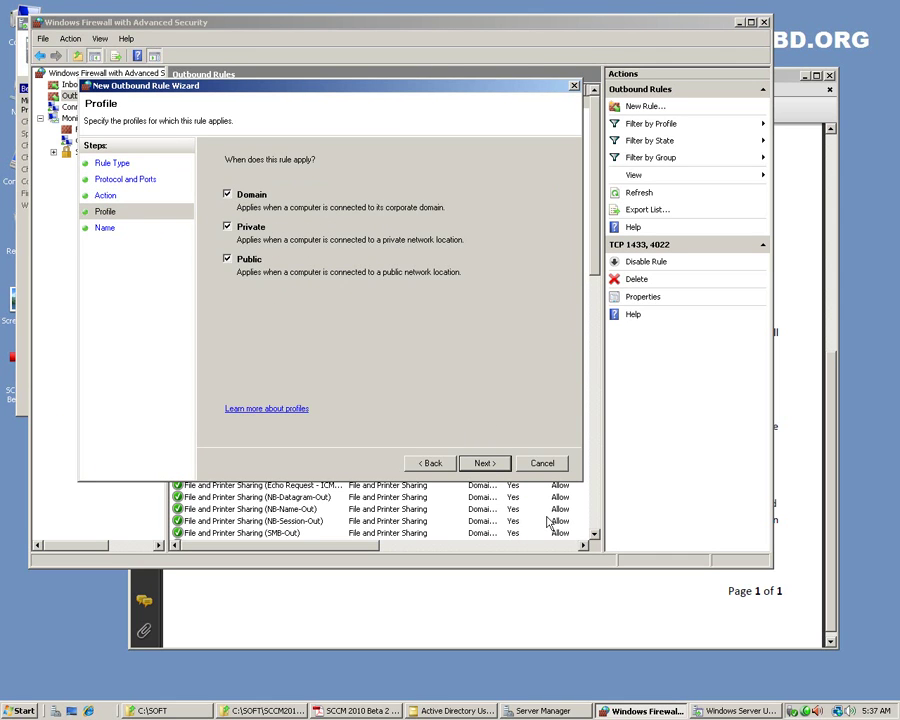
{"action": "left_click", "coordinate": [486, 465]}
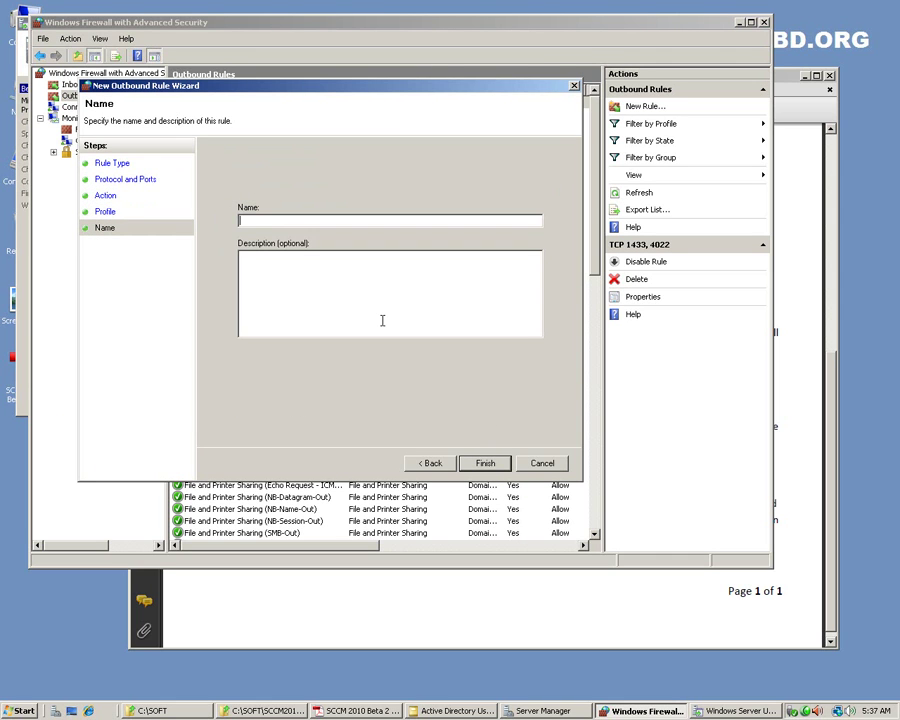
{"action": "type", "text": "UDP 1433, 4022"}
{"action": "left_click", "coordinate": [485, 463]}
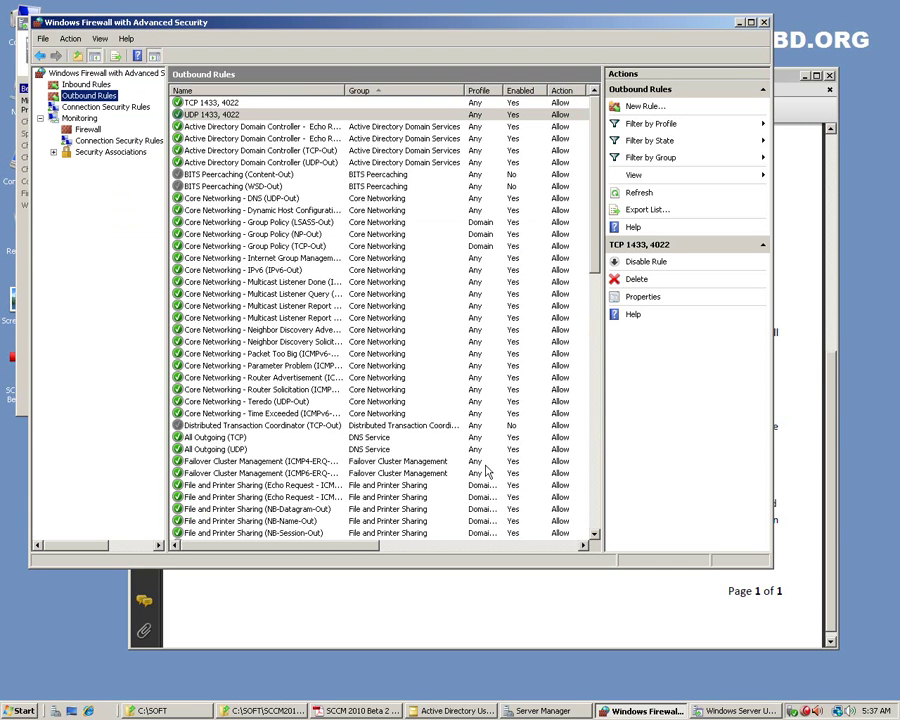
Review the protocol, port, scope and profile settings of the outbound TCP 1433, 4022 rule and the general properties of its UDP counterpart
{"action": "double_click", "coordinate": [209, 102]}
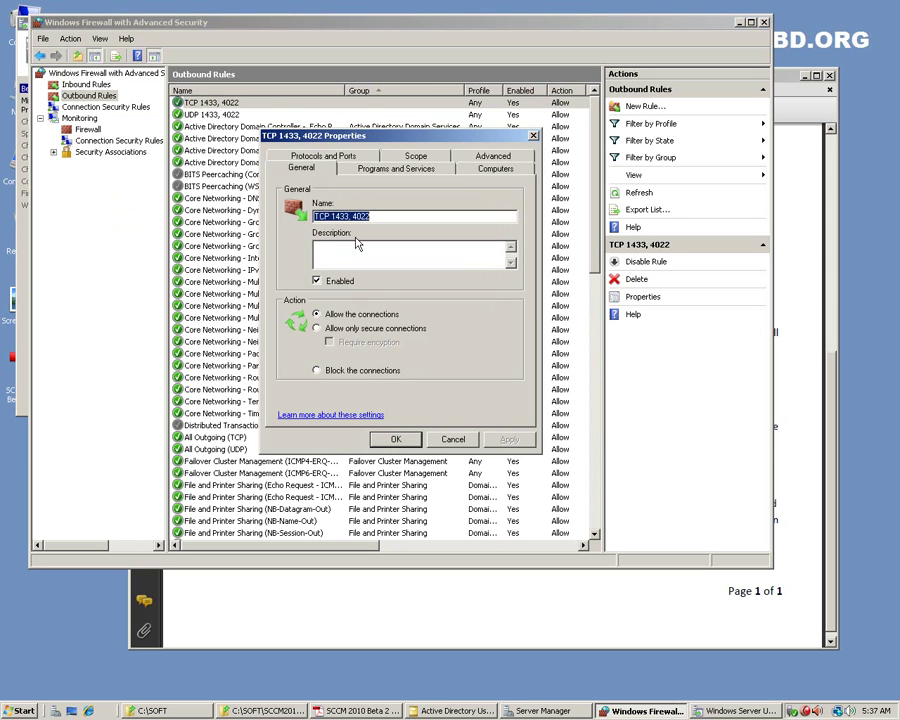
{"action": "left_click", "coordinate": [323, 156]}
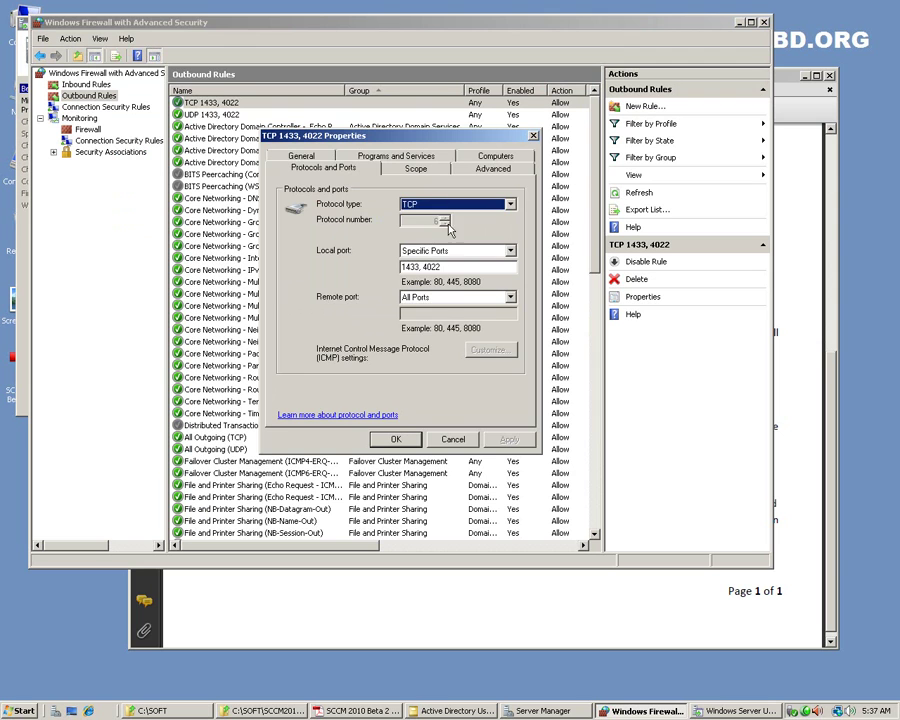
{"action": "left_click", "coordinate": [415, 168]}
{"action": "left_click", "coordinate": [495, 168]}
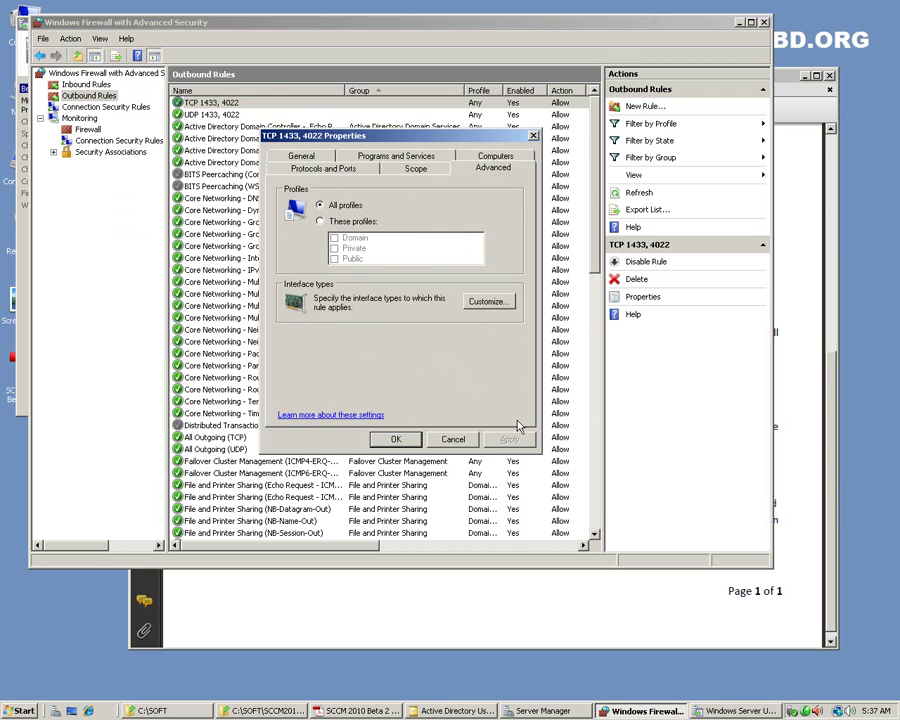
{"action": "left_click", "coordinate": [453, 439]}
{"action": "double_click", "coordinate": [222, 115]}
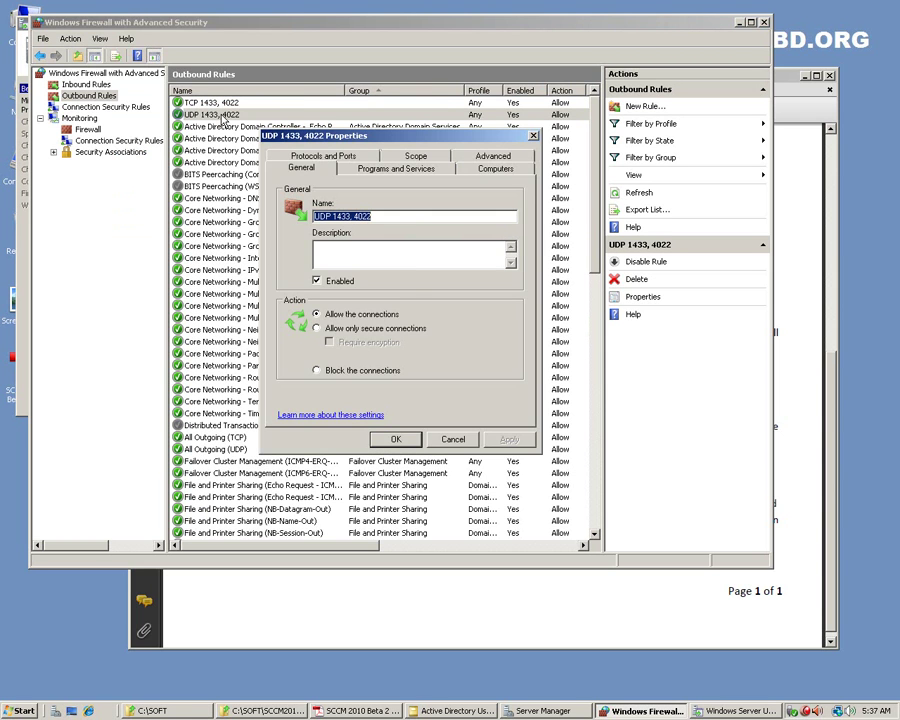
{"action": "key", "text": "Escape"}
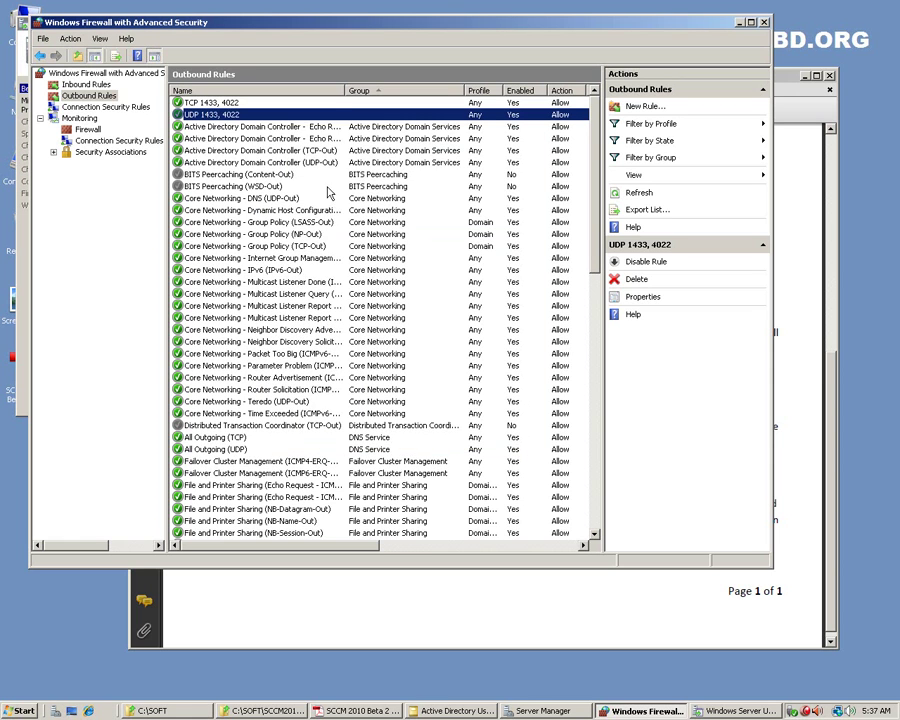
Check the TCP and UDP 1433, 4022 entries among the inbound rules and close the firewall console
{"action": "left_click", "coordinate": [86, 84]}
{"action": "left_click", "coordinate": [234, 115]}
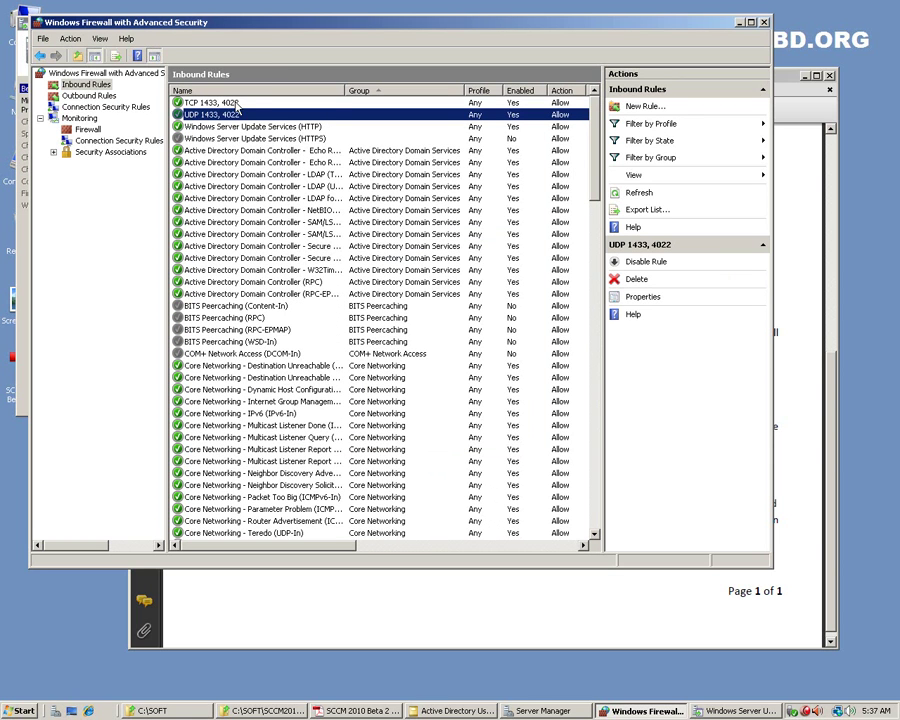
{"action": "left_click", "coordinate": [219, 103]}
{"action": "left_click", "coordinate": [218, 114]}
{"action": "left_click", "coordinate": [219, 103]}
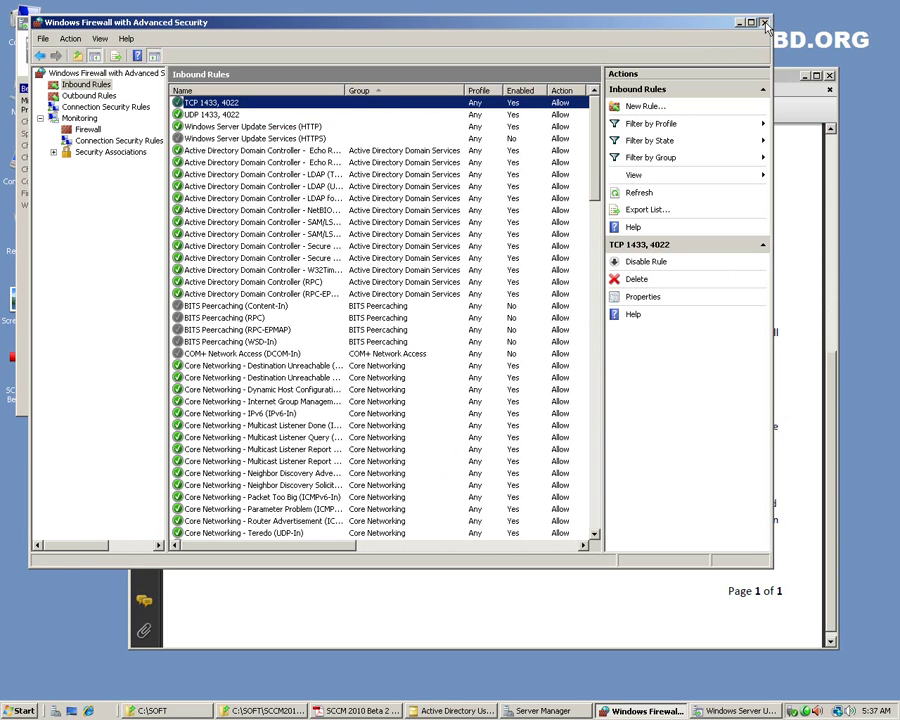
{"action": "left_click", "coordinate": [764, 23]}
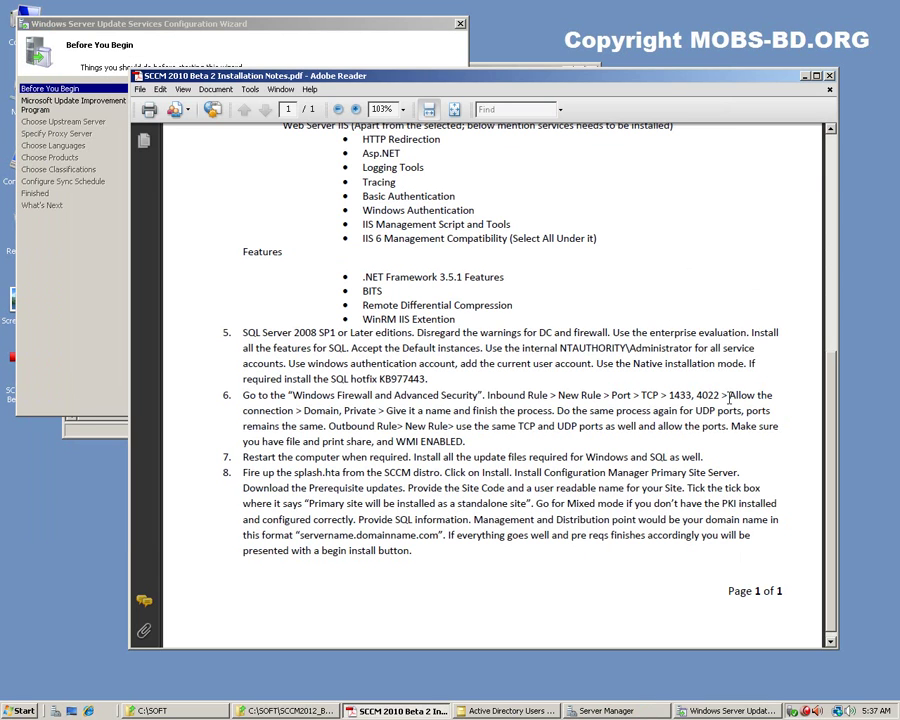
Test the server's internet connectivity from a command prompt with ping 4.2.2.1 -t and close the command prompt
{"action": "left_click", "coordinate": [72, 265]}
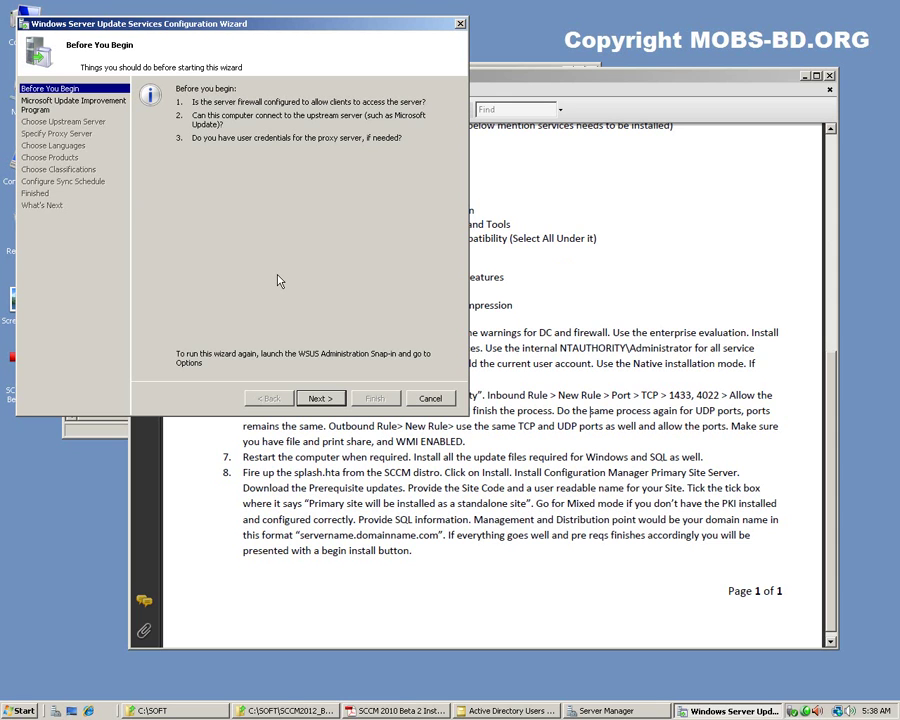
{"action": "key", "text": "super+r"}
{"action": "key", "text": "Return"}
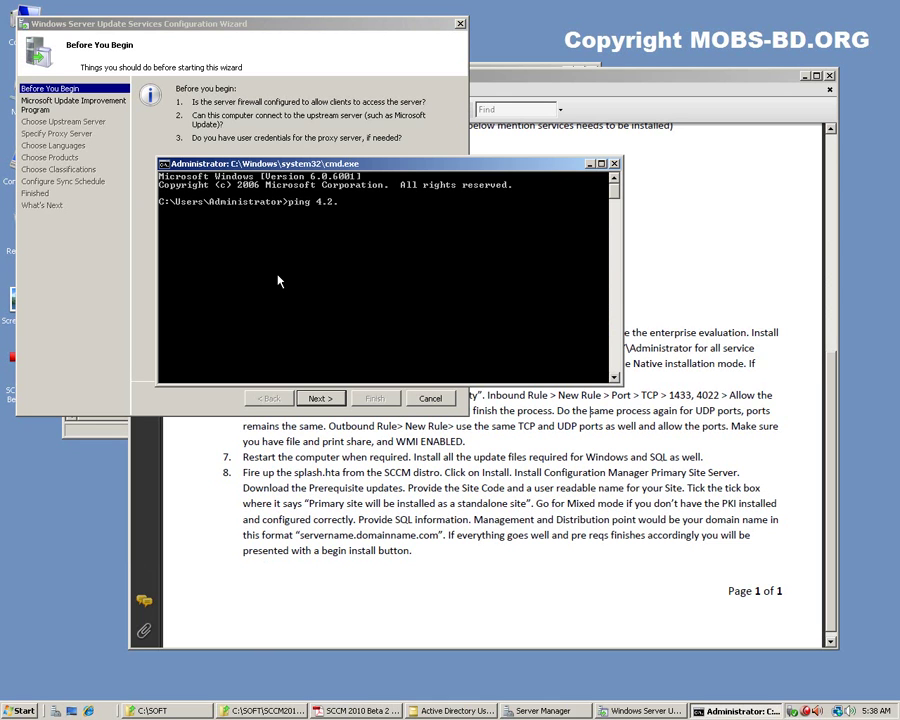
{"action": "key", "text": "Return"}
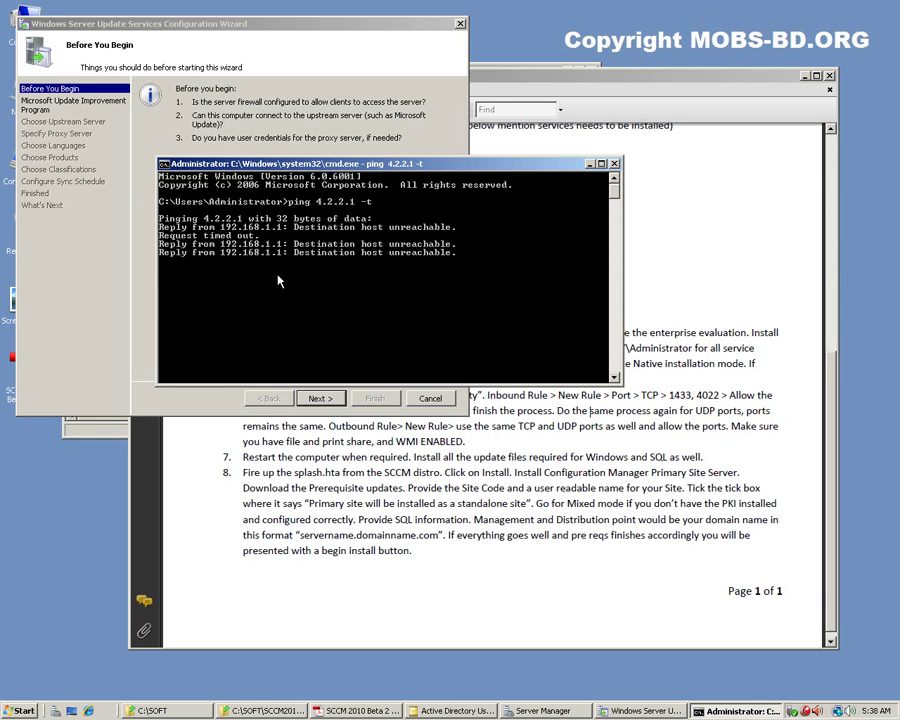
{"action": "key", "text": "ctrl+c"}
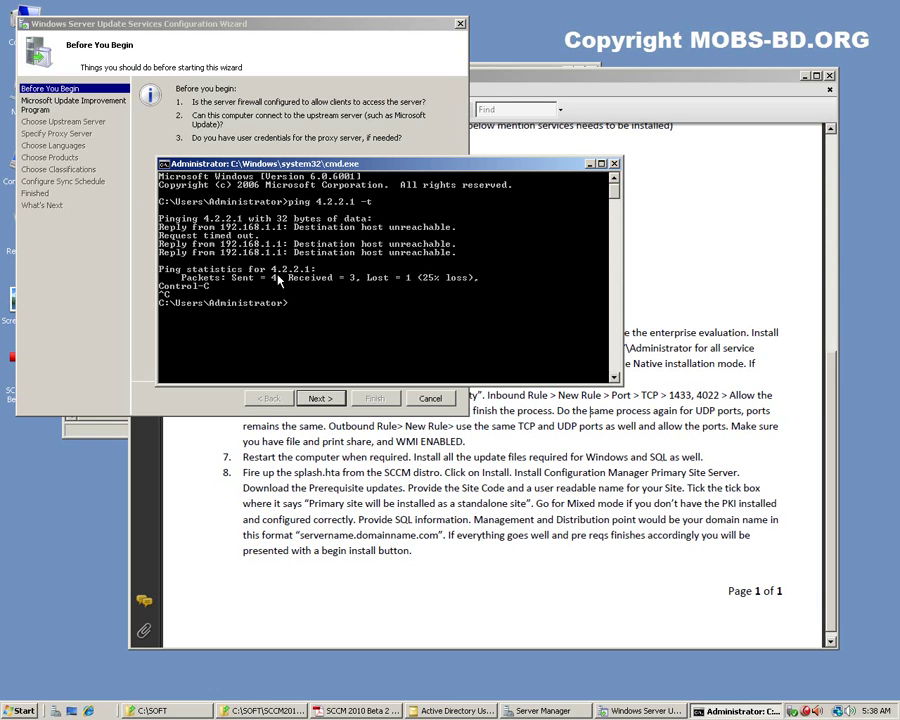
{"action": "left_click", "coordinate": [615, 164]}
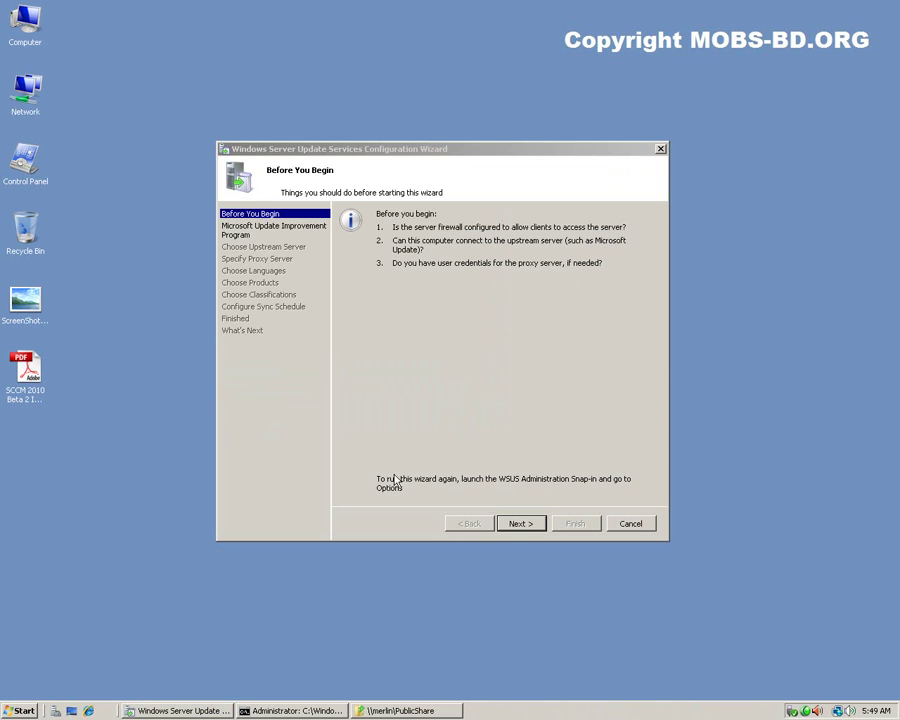
{"action": "left_click", "coordinate": [292, 711]}
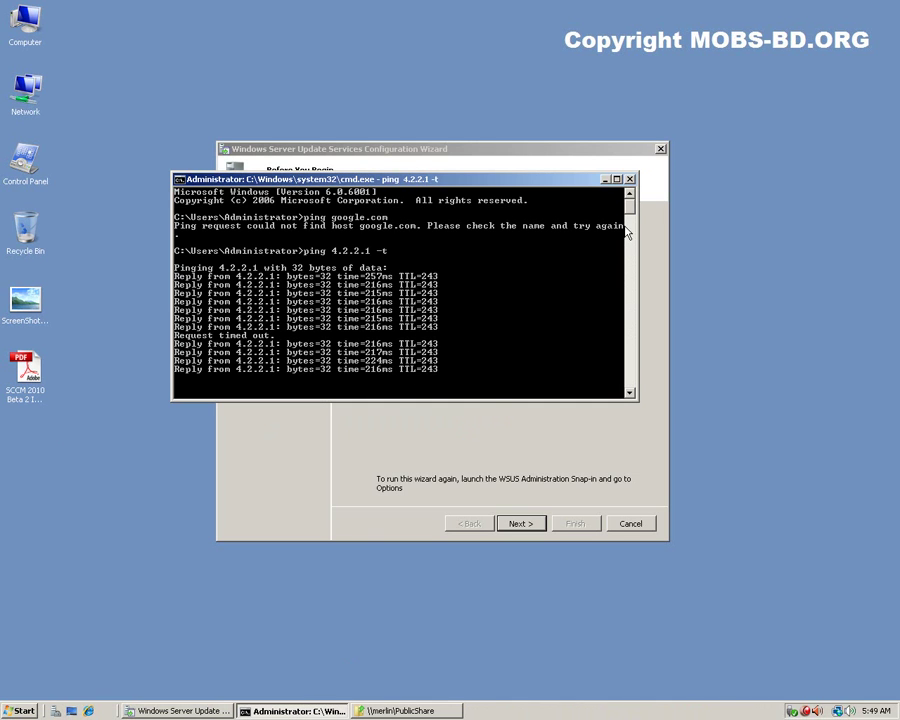
{"action": "left_click", "coordinate": [630, 180]}
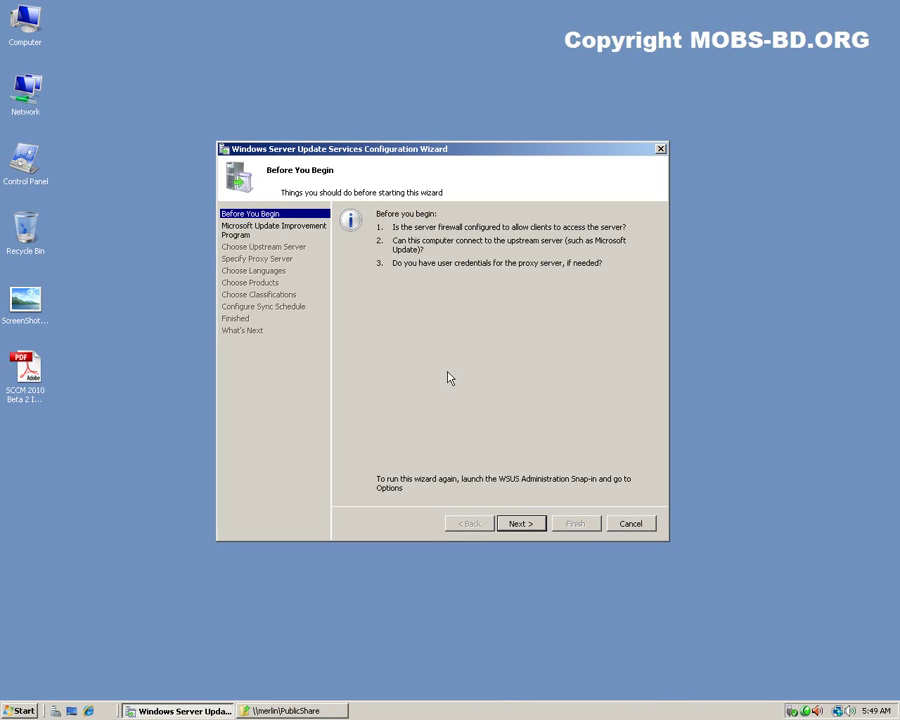
Start connecting to the upstream server in the WSUS wizard, accepting the Microsoft Update Improvement Program, synchronization from Microsoft Update and no proxy server
{"action": "left_click", "coordinate": [521, 523]}
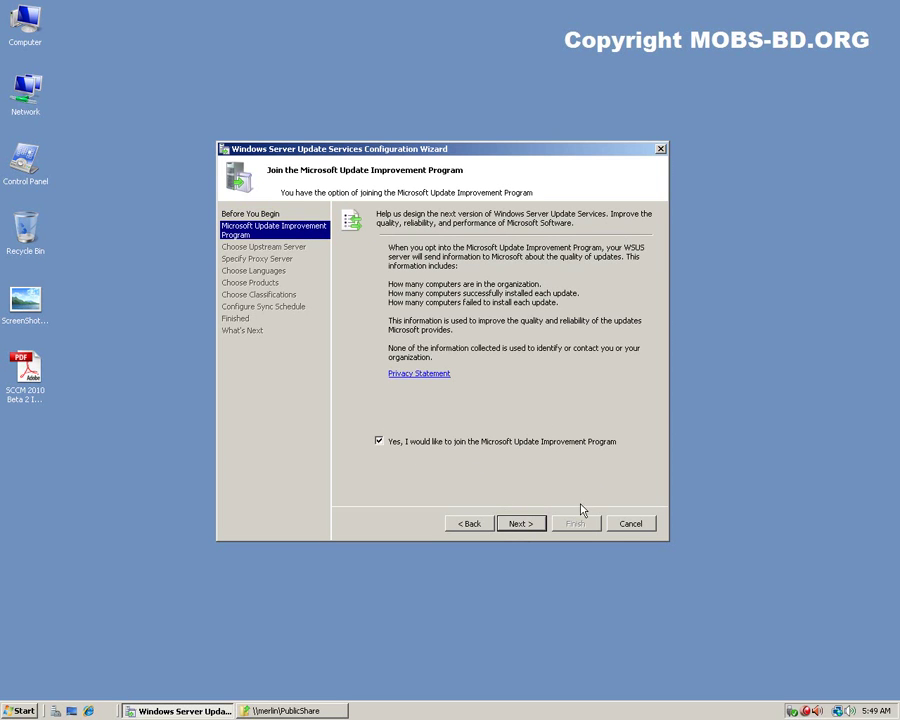
{"action": "left_click", "coordinate": [521, 529]}
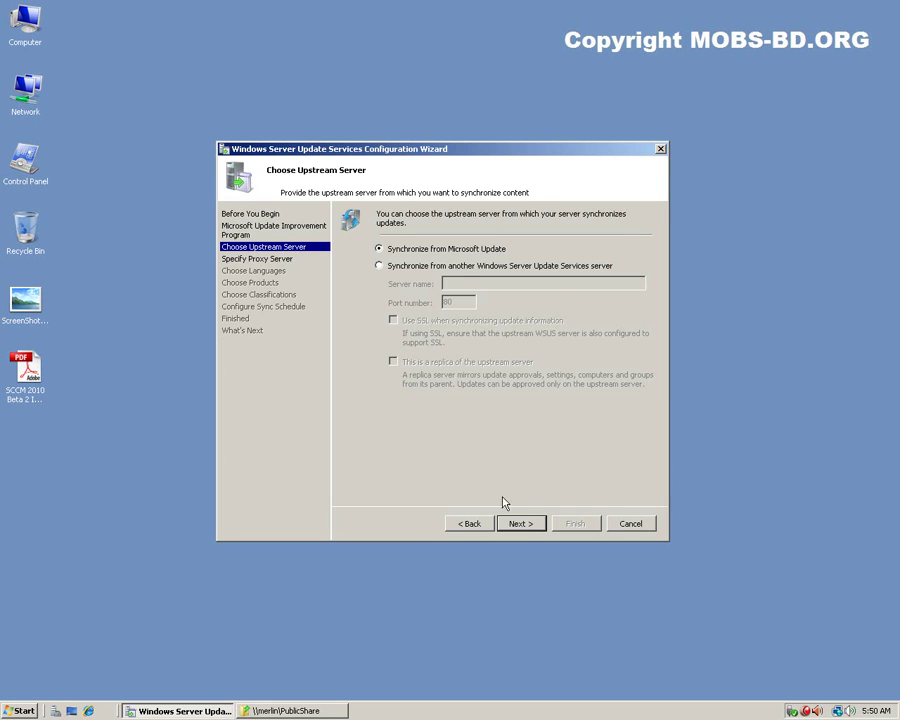
{"action": "left_click", "coordinate": [523, 524]}
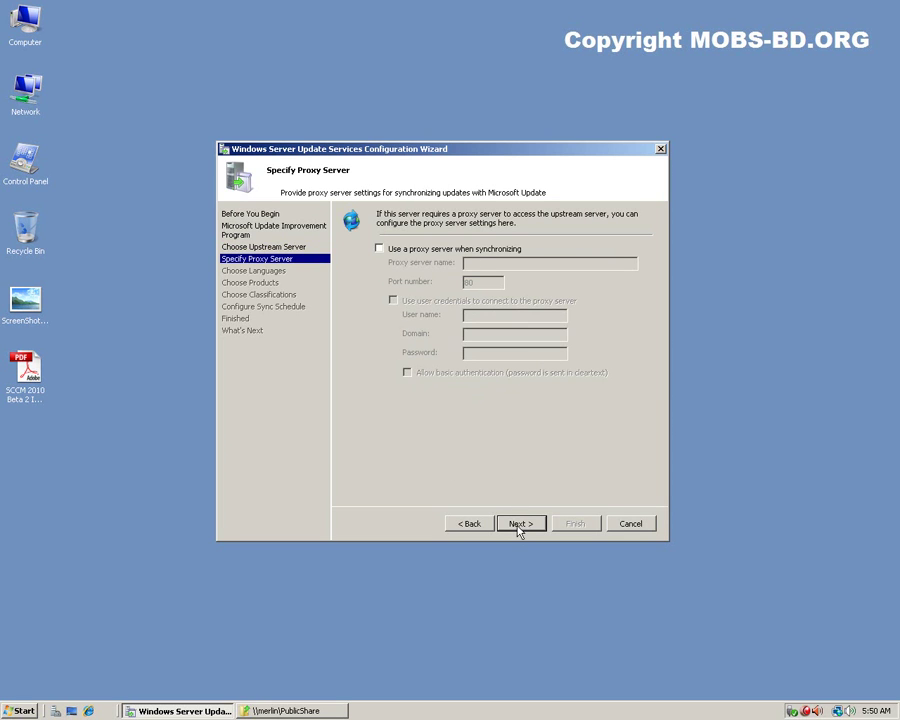
{"action": "left_click", "coordinate": [519, 527]}
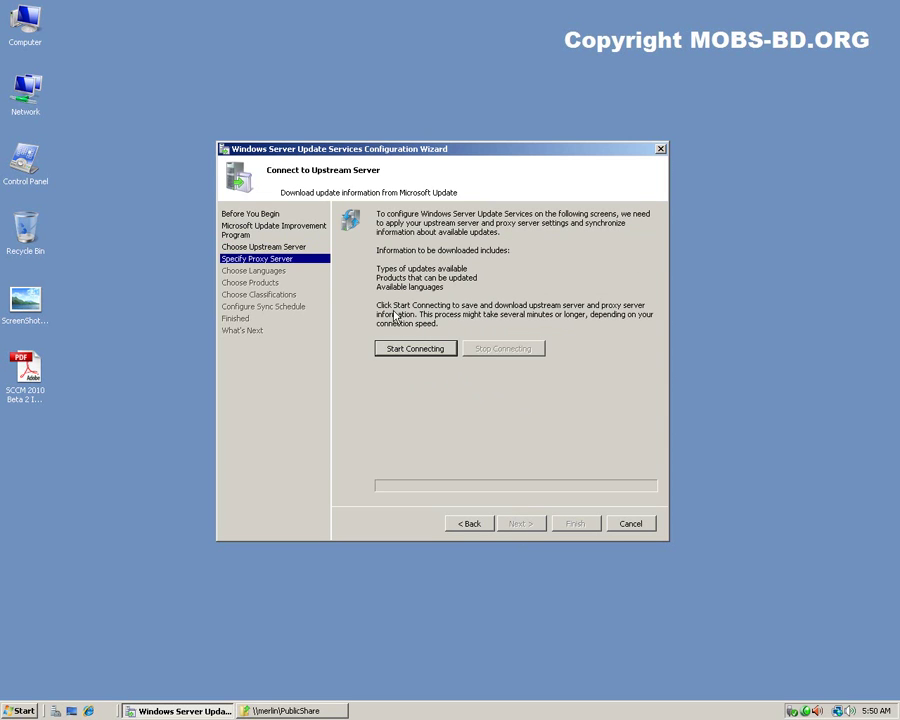
{"action": "left_click", "coordinate": [415, 356]}
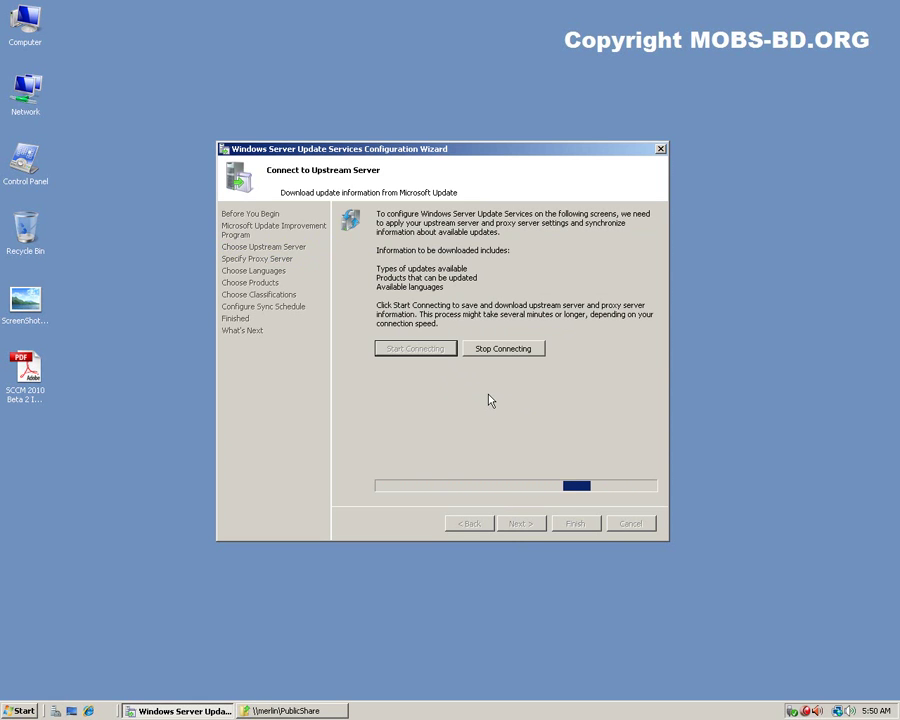
Open the SCCM 2010 Beta 2 Installation Notes PDF below the WSUS wizard and read the paragraph on System container permissions
{"action": "double_click", "coordinate": [25, 370]}
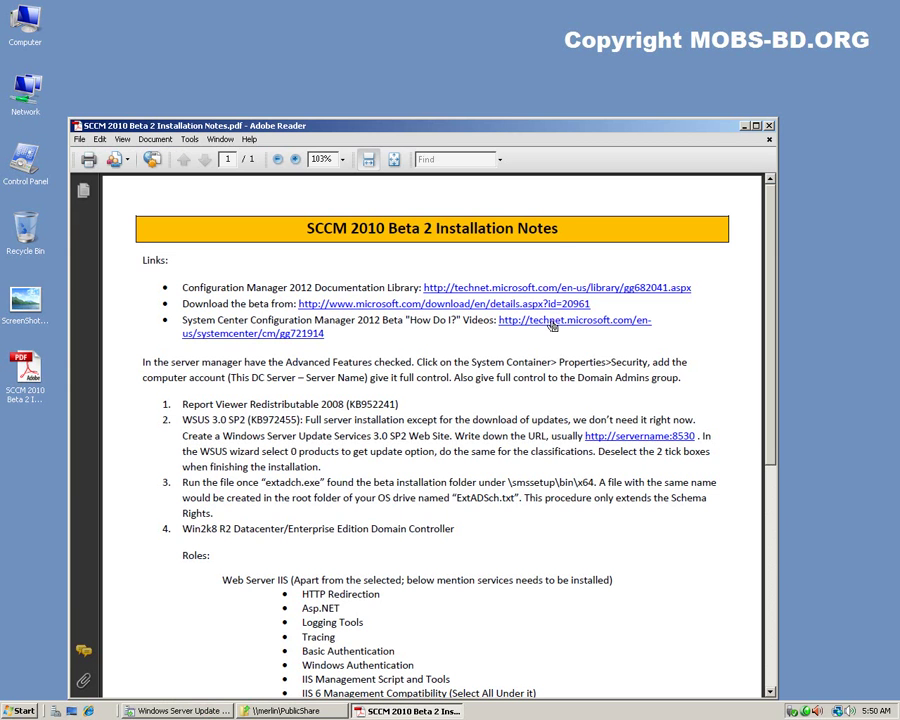
{"action": "double_click", "coordinate": [743, 126]}
{"action": "left_click_drag", "start_coordinate": [866, 82], "coordinate": [800, 430]}
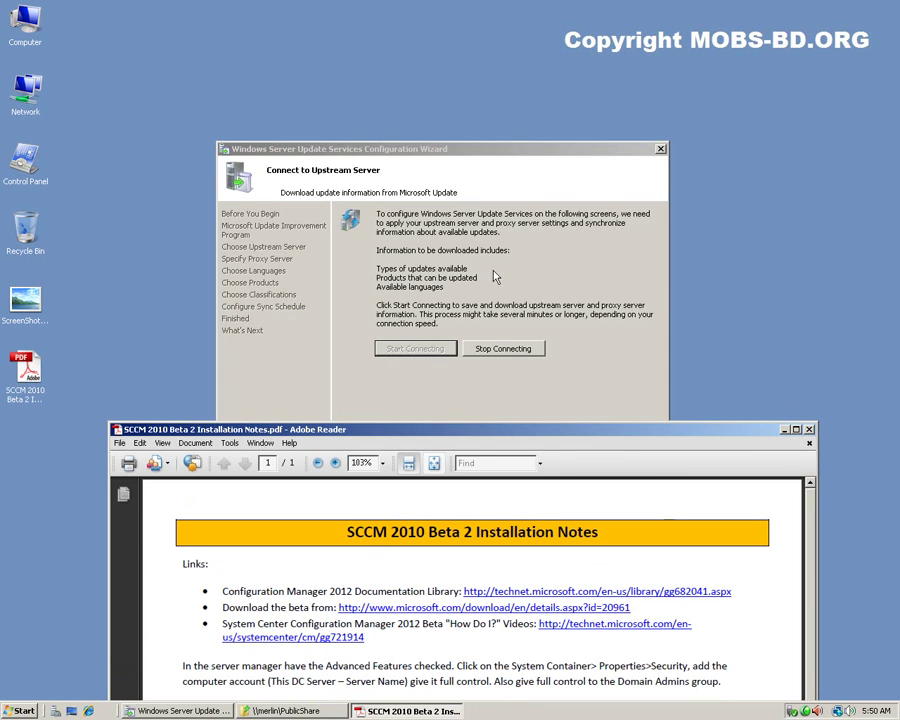
{"action": "left_click_drag", "start_coordinate": [487, 152], "coordinate": [475, 88]}
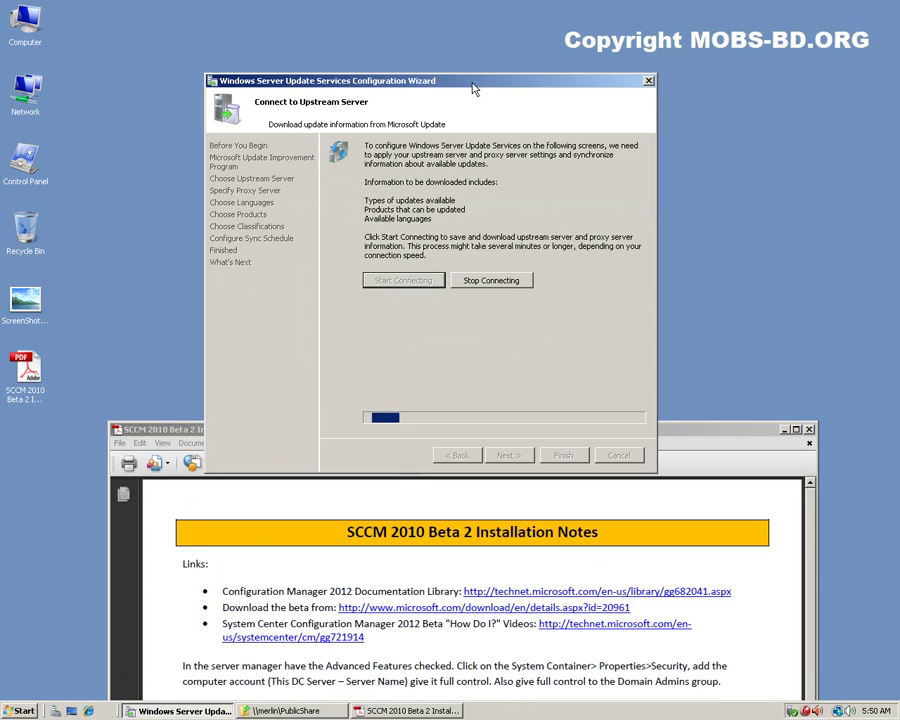
{"action": "left_click", "coordinate": [570, 577]}
{"action": "left_click_drag", "start_coordinate": [182, 665], "coordinate": [730, 684]}
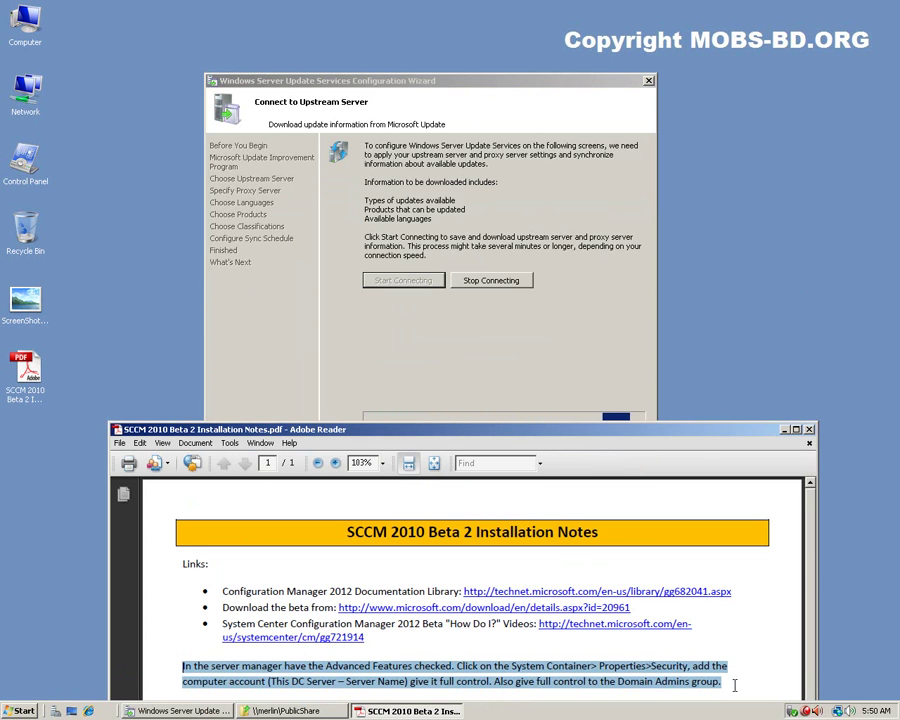
{"action": "left_click", "coordinate": [736, 680]}
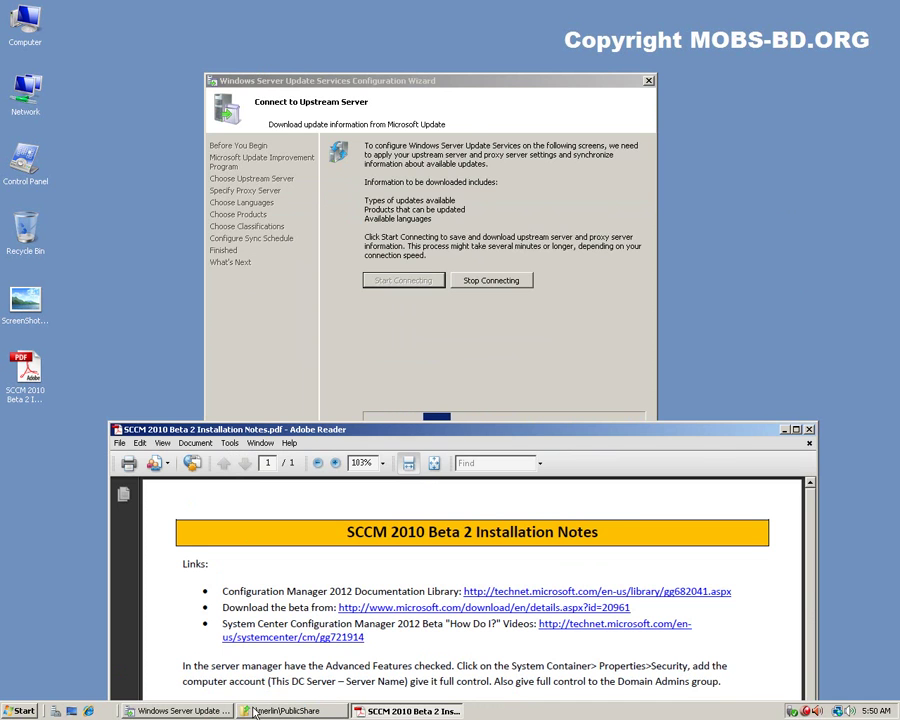
Open Server Manager and expand Active Directory Users and Computers under Roles down to the mobs-bd.org domain's containers
{"action": "left_click", "coordinate": [56, 711]}
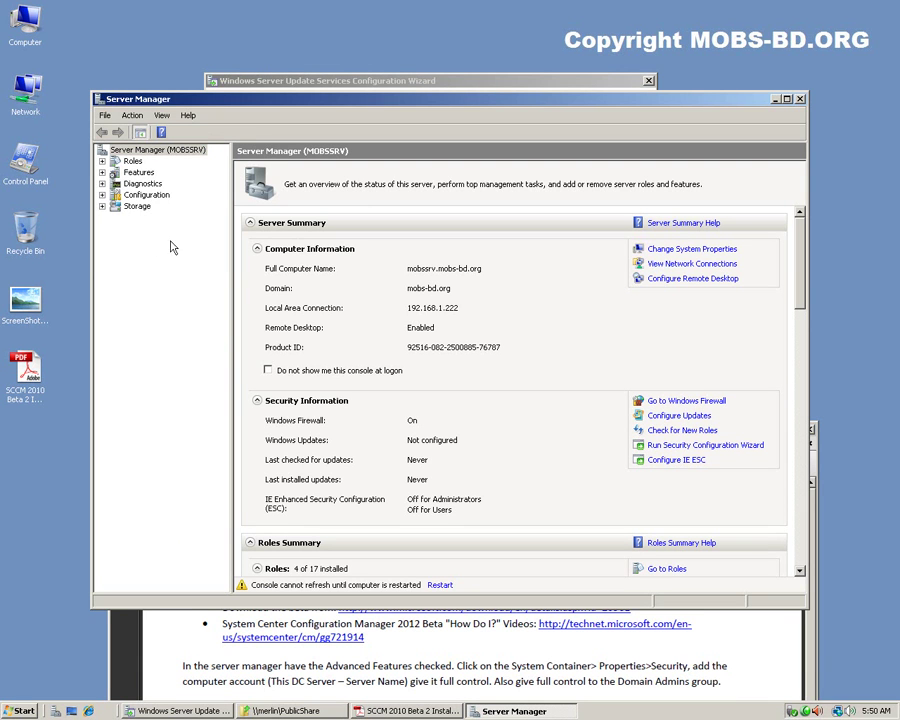
{"action": "double_click", "coordinate": [131, 162]}
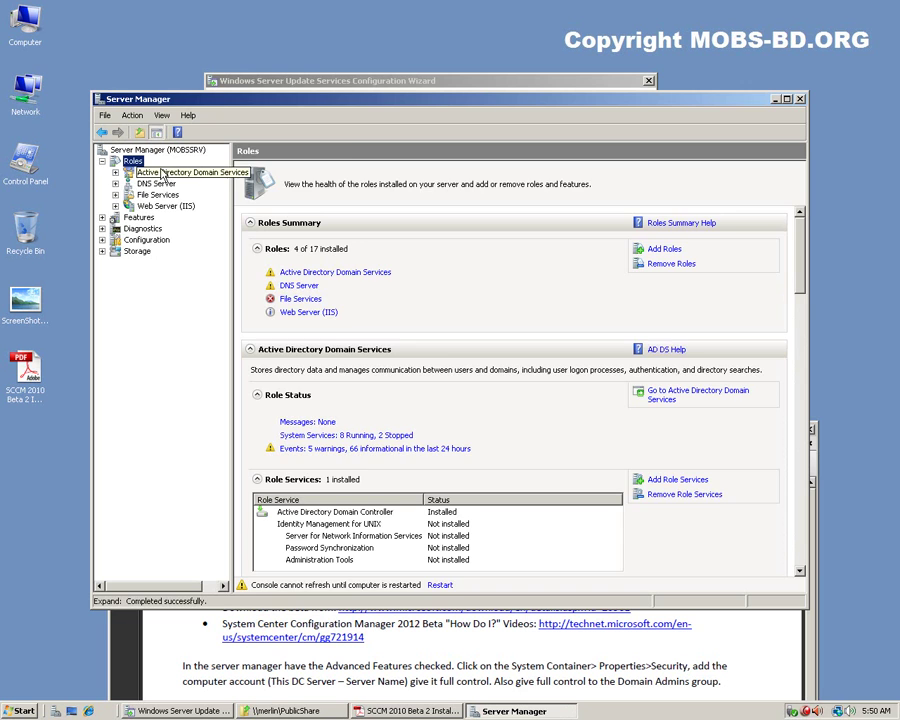
{"action": "double_click", "coordinate": [163, 173]}
{"action": "left_click", "coordinate": [150, 184]}
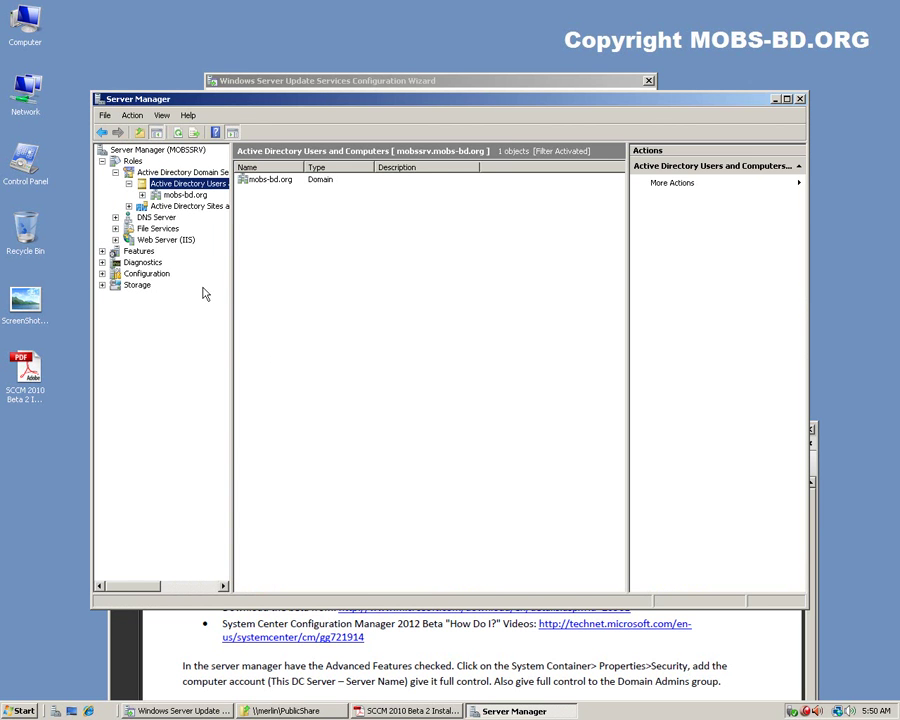
{"action": "left_click", "coordinate": [195, 195]}
{"action": "double_click", "coordinate": [188, 193]}
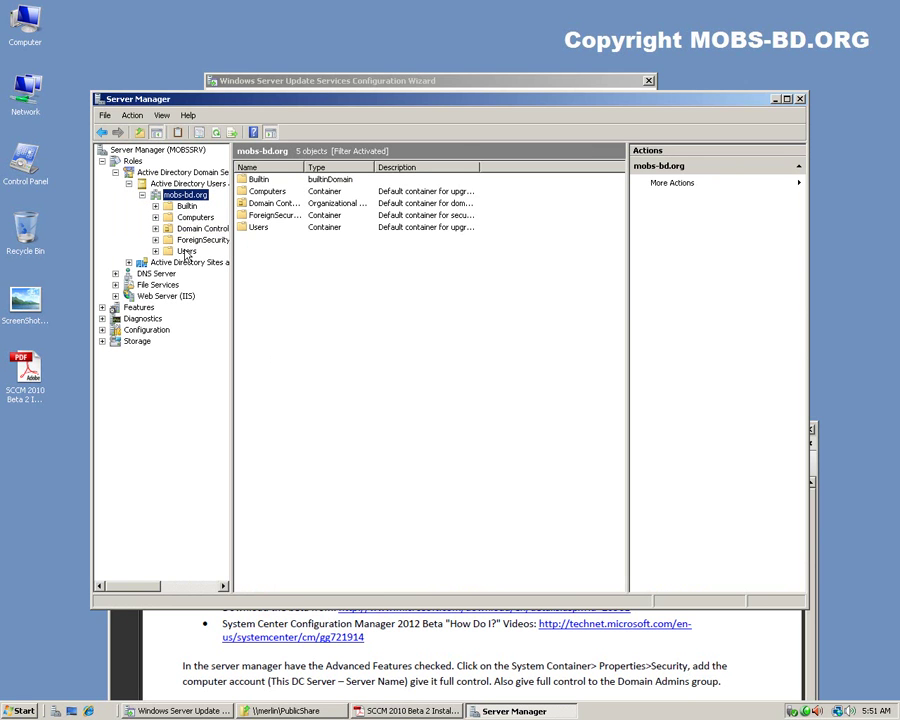
Display the Users container and widen its name column and the console tree, keeping the notes' permissions paragraph in view
{"action": "left_click", "coordinate": [186, 251]}
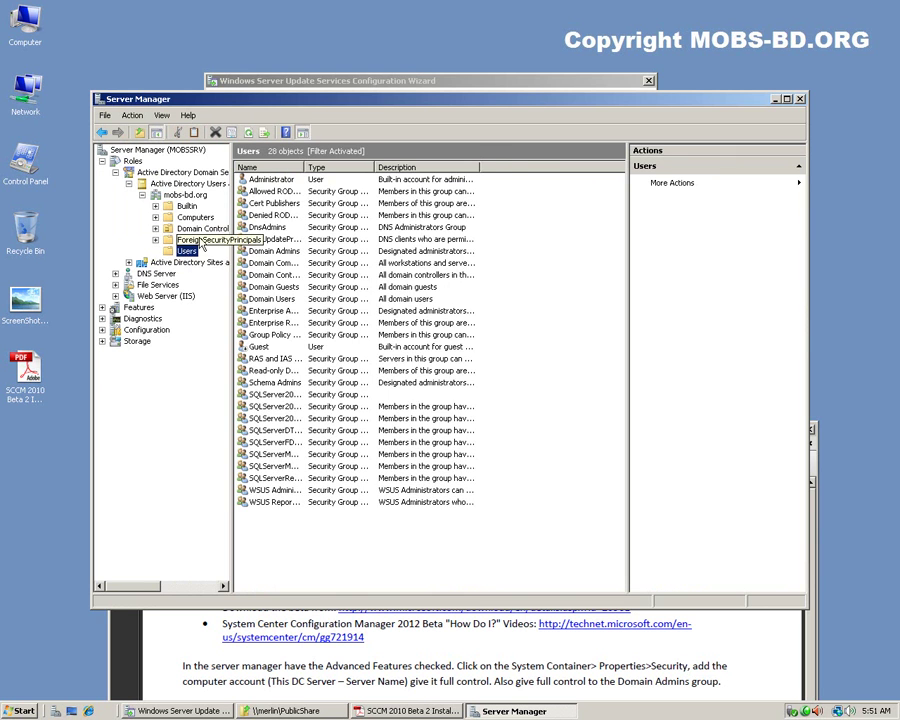
{"action": "left_click", "coordinate": [200, 241]}
{"action": "left_click", "coordinate": [185, 195]}
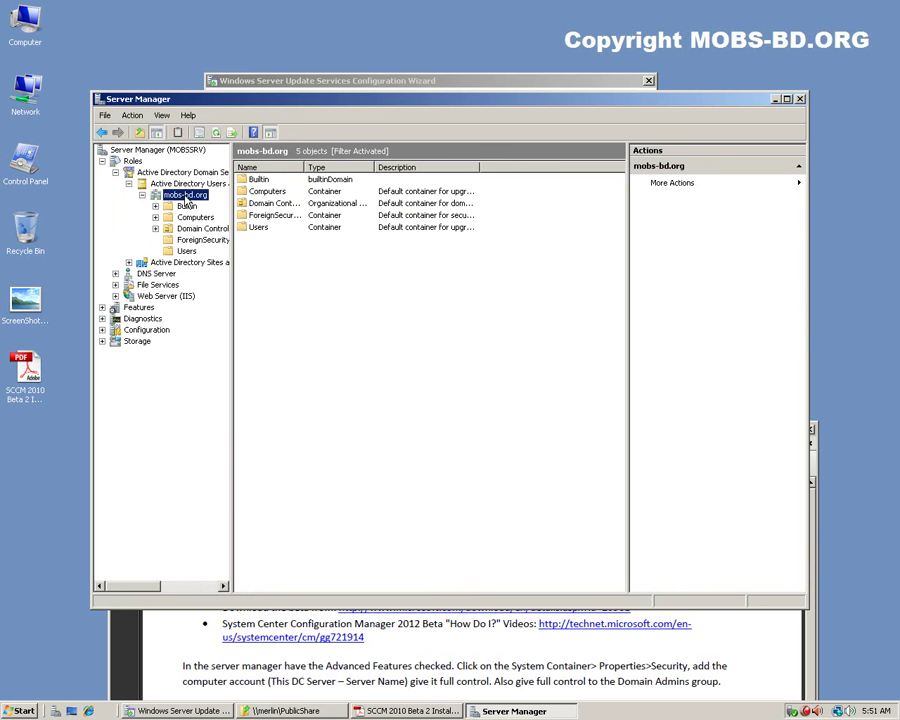
{"action": "double_click", "coordinate": [262, 228]}
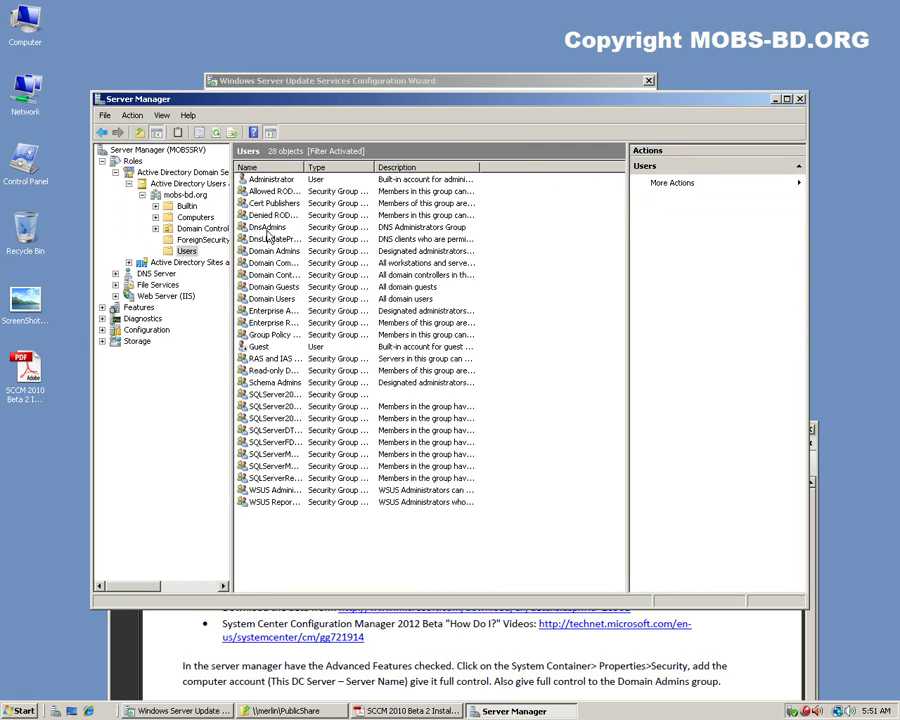
{"action": "left_click", "coordinate": [262, 346]}
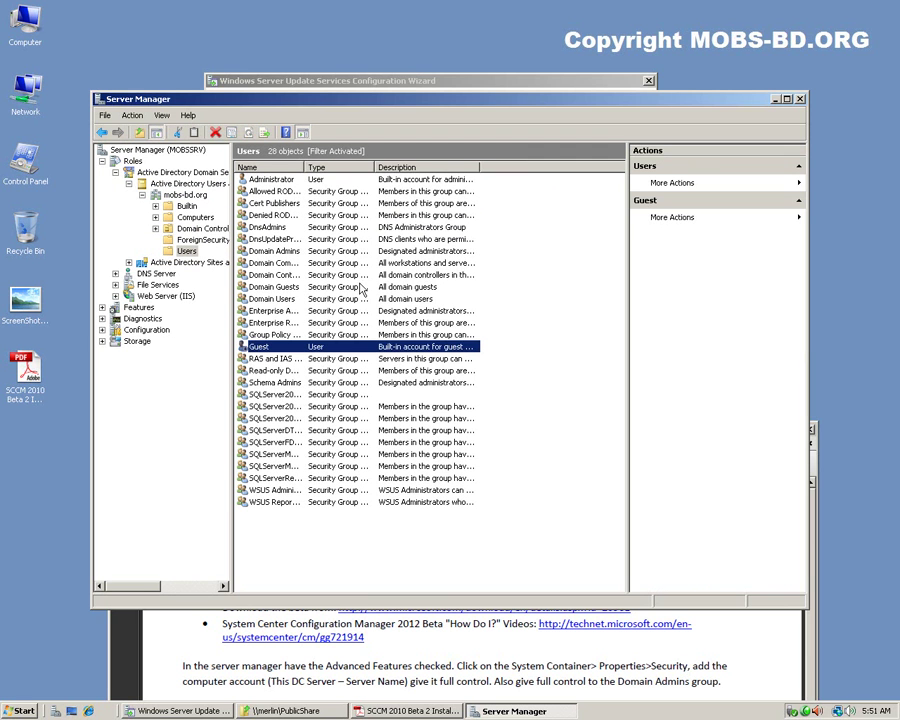
{"action": "double_click", "coordinate": [304, 167]}
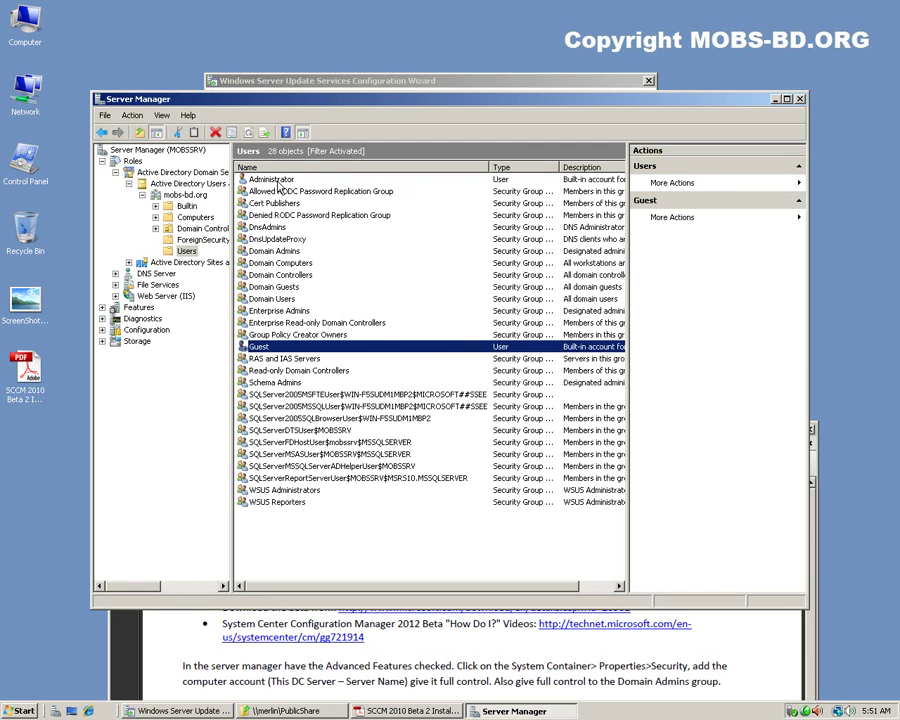
{"action": "key", "text": "Home"}
{"action": "left_click_drag", "start_coordinate": [292, 99], "coordinate": [232, 44]}
{"action": "left_click_drag", "start_coordinate": [172, 160], "coordinate": [270, 168]}
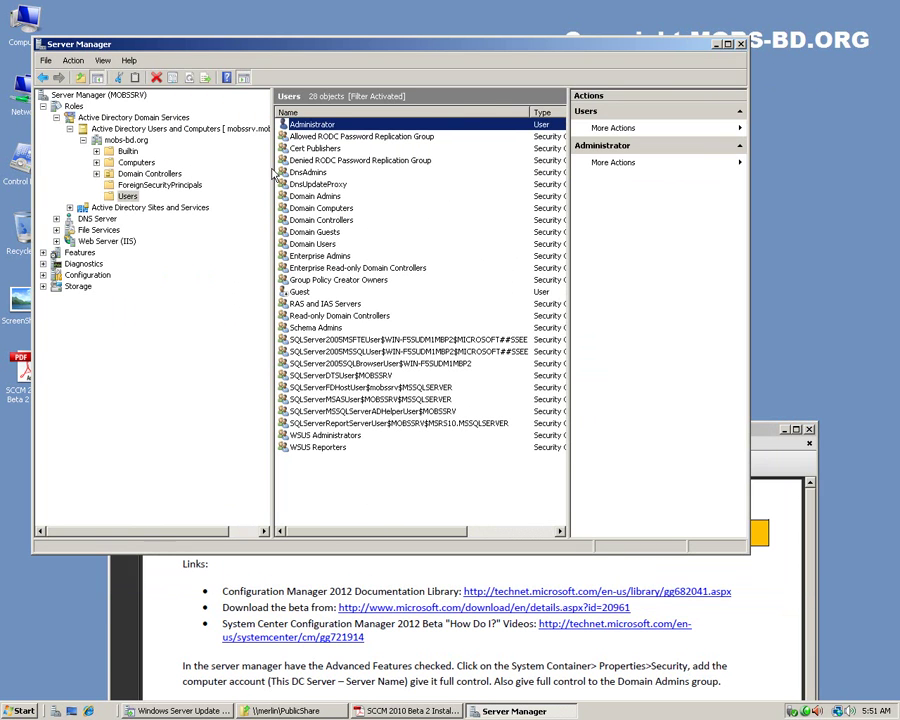
Check the WSUS wizard's connection progress and inspect the General and Managed By properties of the mobs-bd.org domain
{"action": "left_click", "coordinate": [188, 711]}
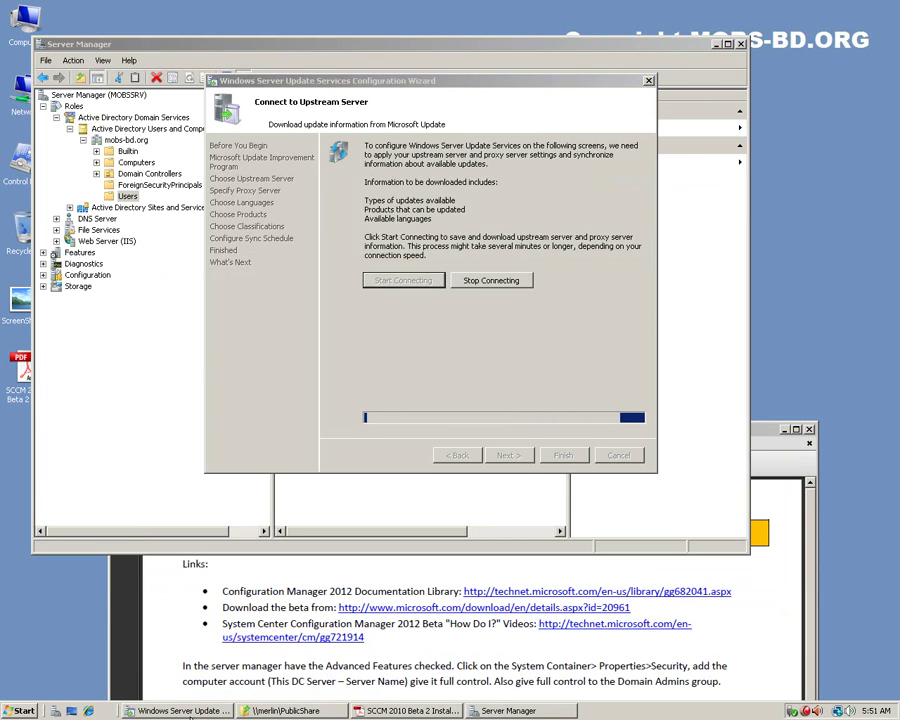
{"action": "left_click", "coordinate": [197, 363]}
{"action": "left_click", "coordinate": [127, 152]}
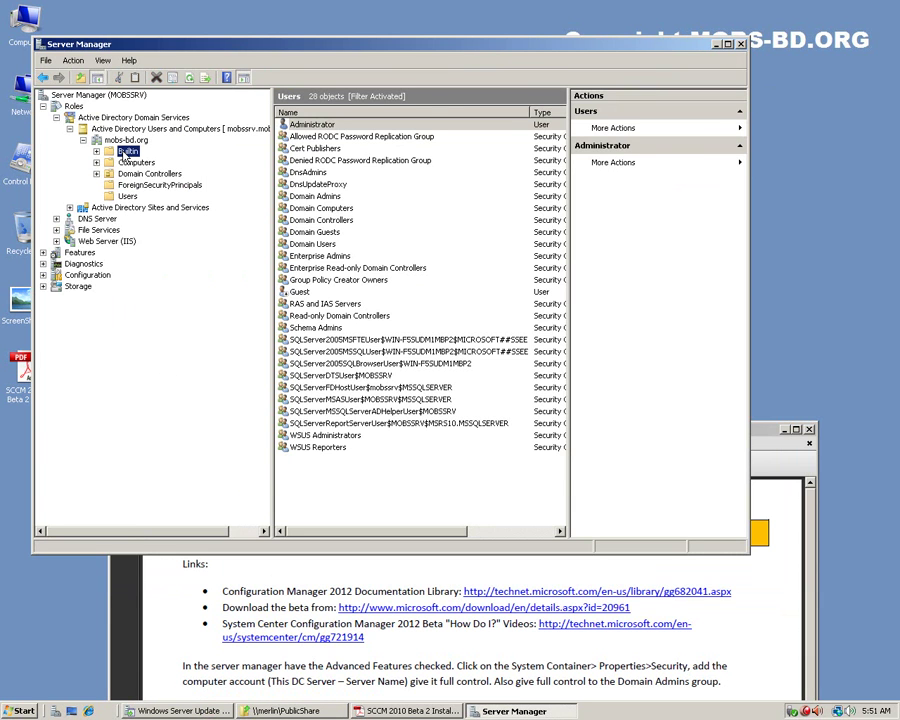
{"action": "key", "text": "Up"}
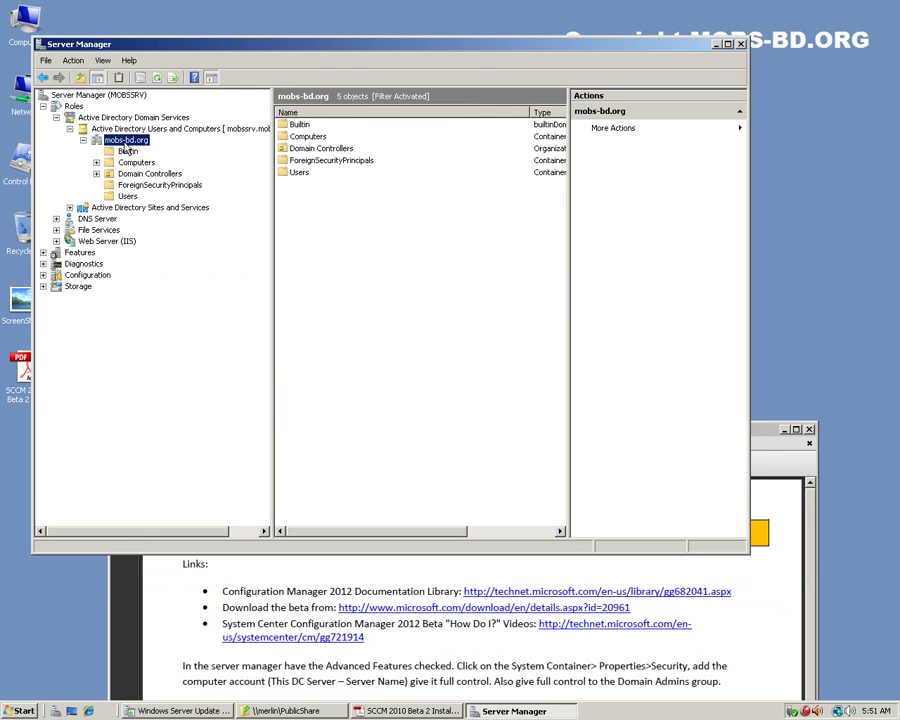
{"action": "right_click", "coordinate": [123, 142]}
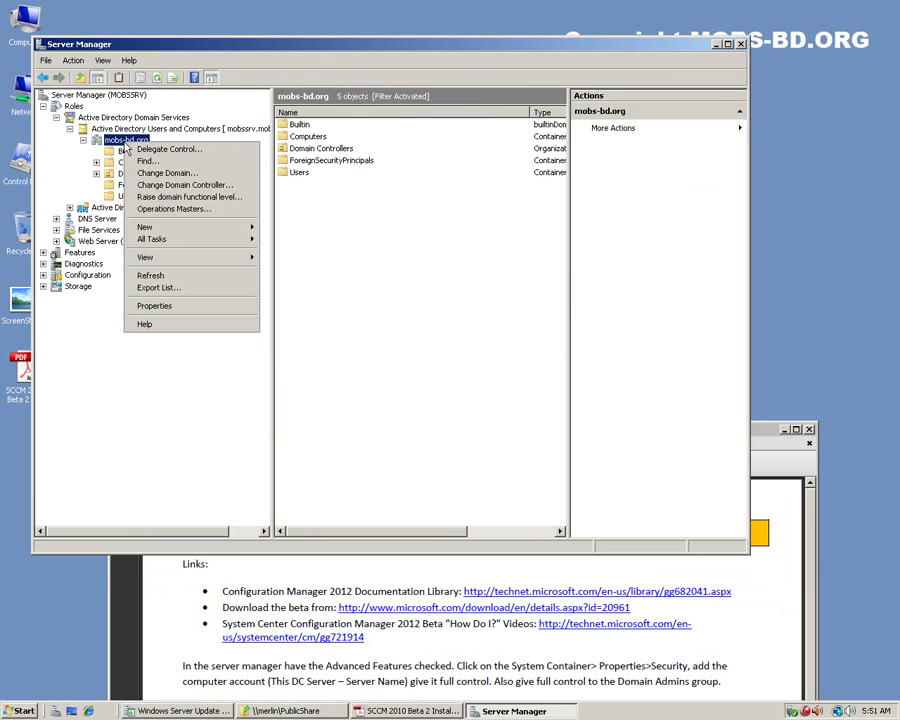
{"action": "left_click", "coordinate": [181, 306]}
{"action": "left_click", "coordinate": [298, 167]}
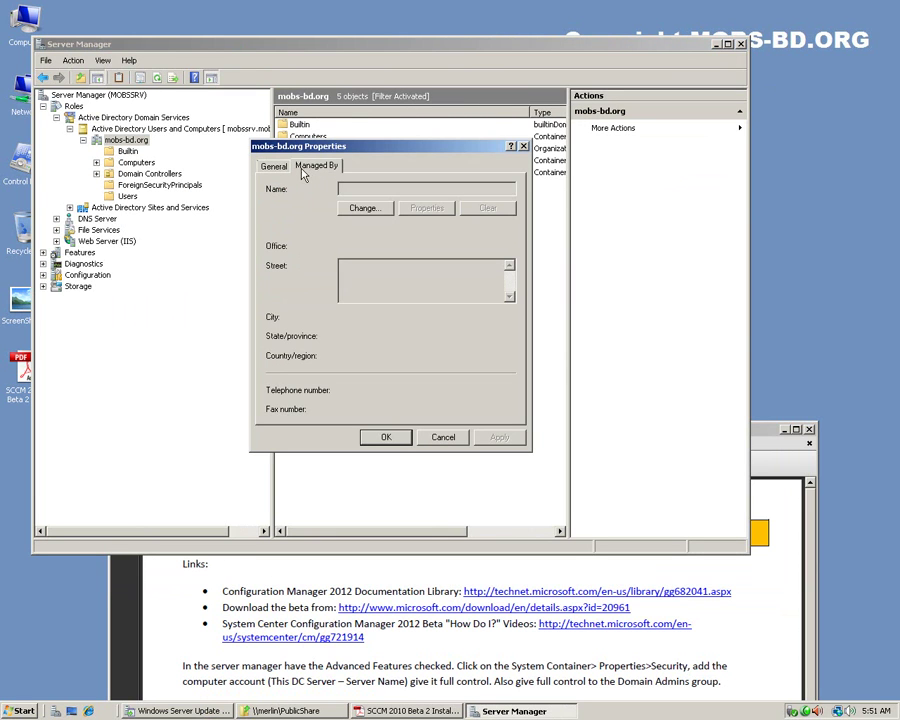
{"action": "left_click", "coordinate": [276, 170]}
{"action": "left_click", "coordinate": [443, 437]}
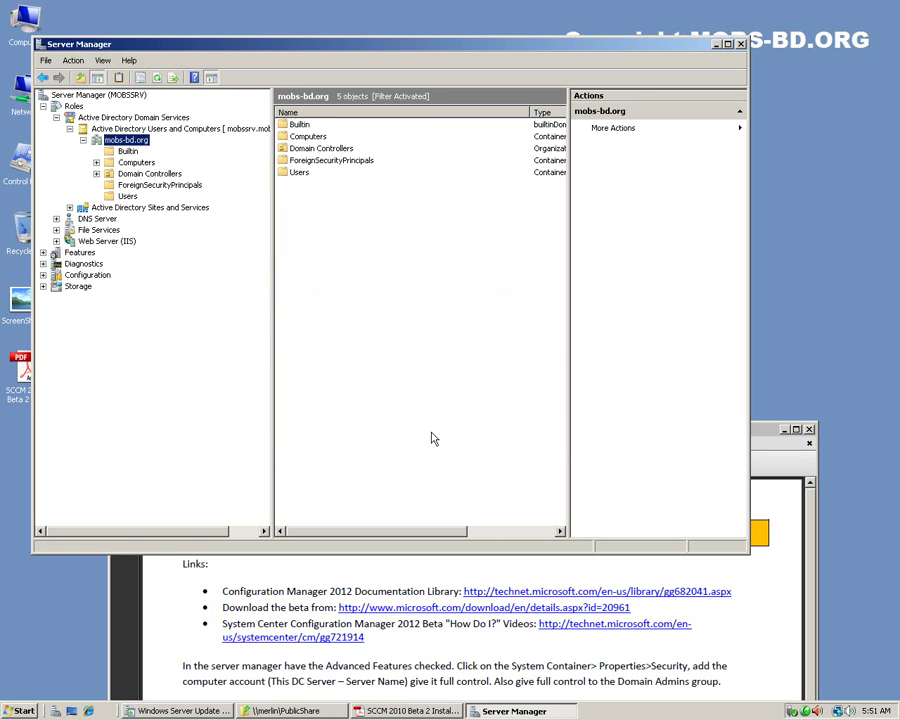
Look through the Users, Domain Controllers, Computers and Builtin containers of mobs-bd.org for the System container
{"action": "left_click", "coordinate": [127, 196]}
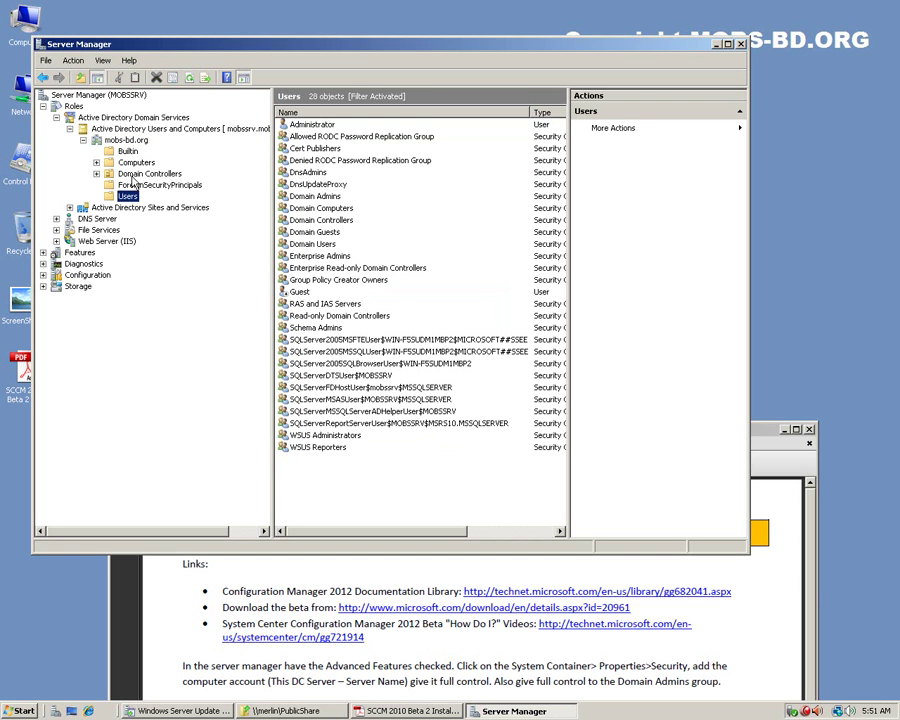
{"action": "left_click", "coordinate": [131, 175]}
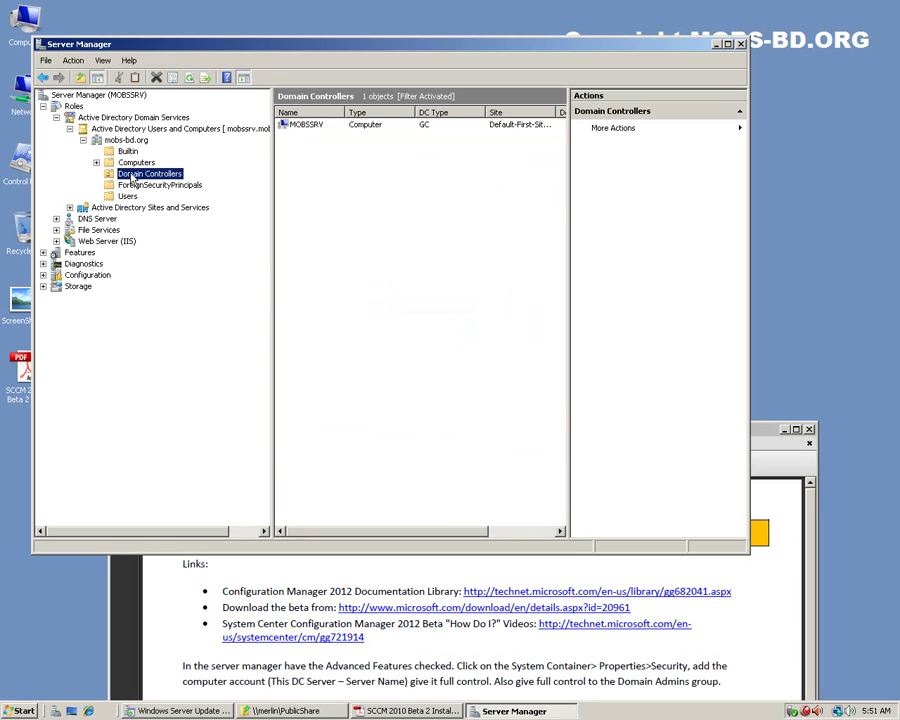
{"action": "left_click", "coordinate": [294, 128]}
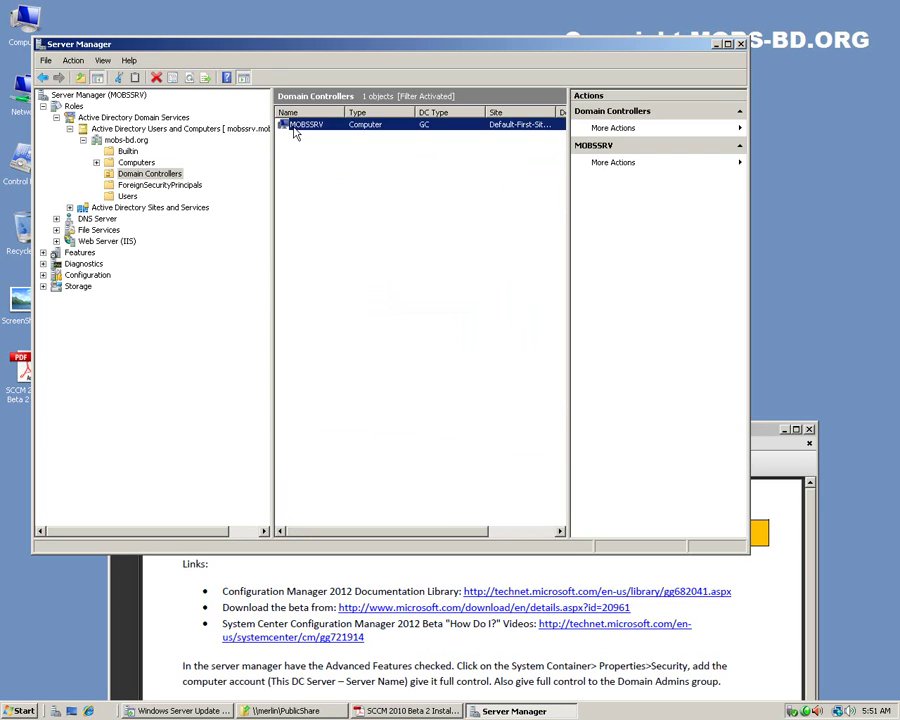
{"action": "left_click", "coordinate": [325, 228]}
{"action": "left_click", "coordinate": [303, 126]}
{"action": "left_click", "coordinate": [136, 163]}
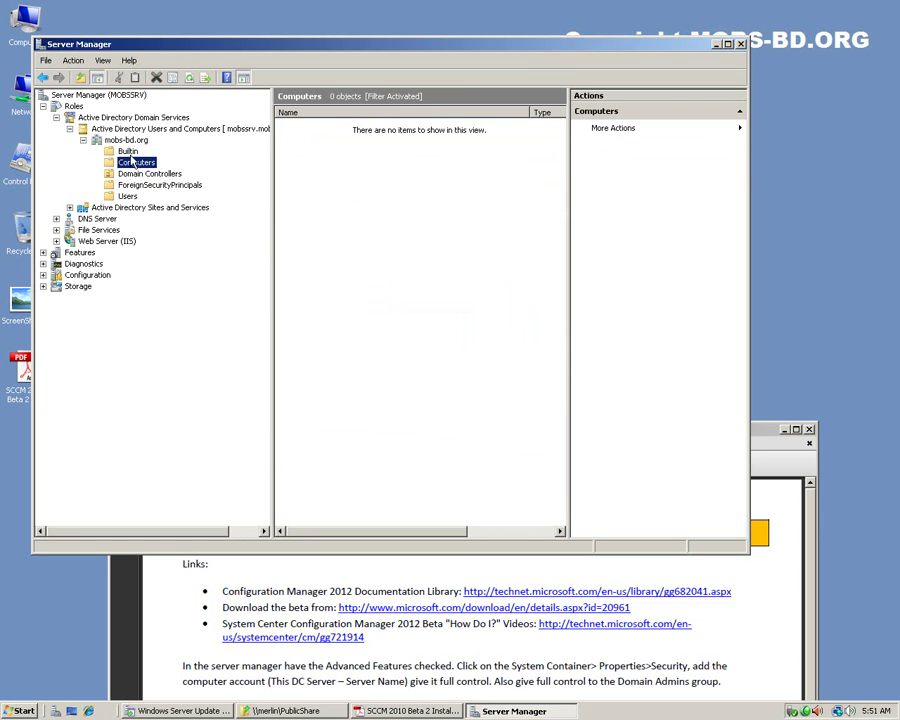
{"action": "left_click", "coordinate": [128, 152]}
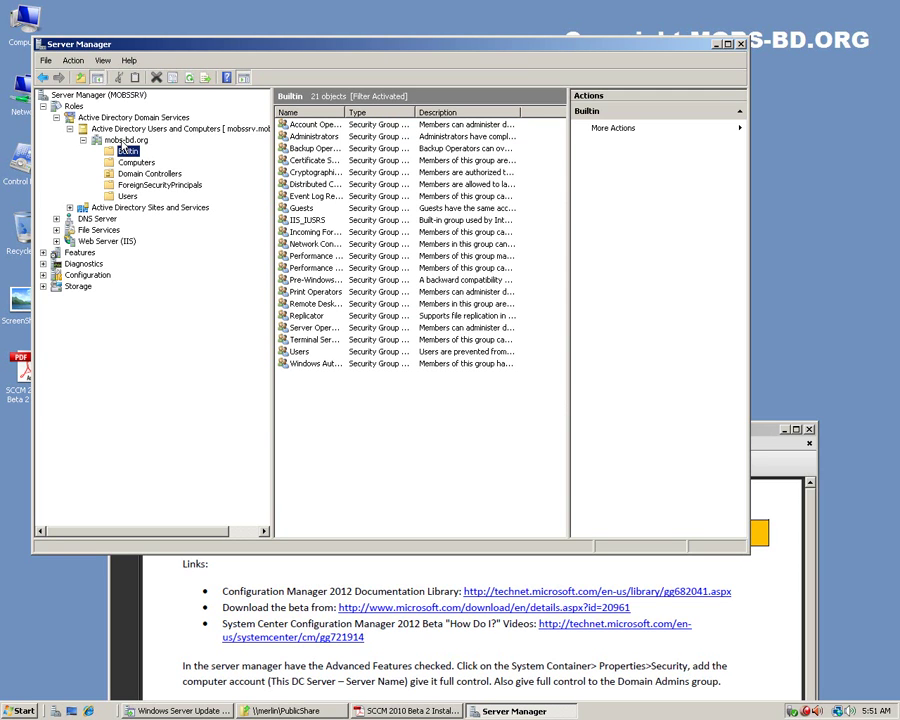
{"action": "left_click", "coordinate": [122, 141]}
{"action": "left_click", "coordinate": [146, 130]}
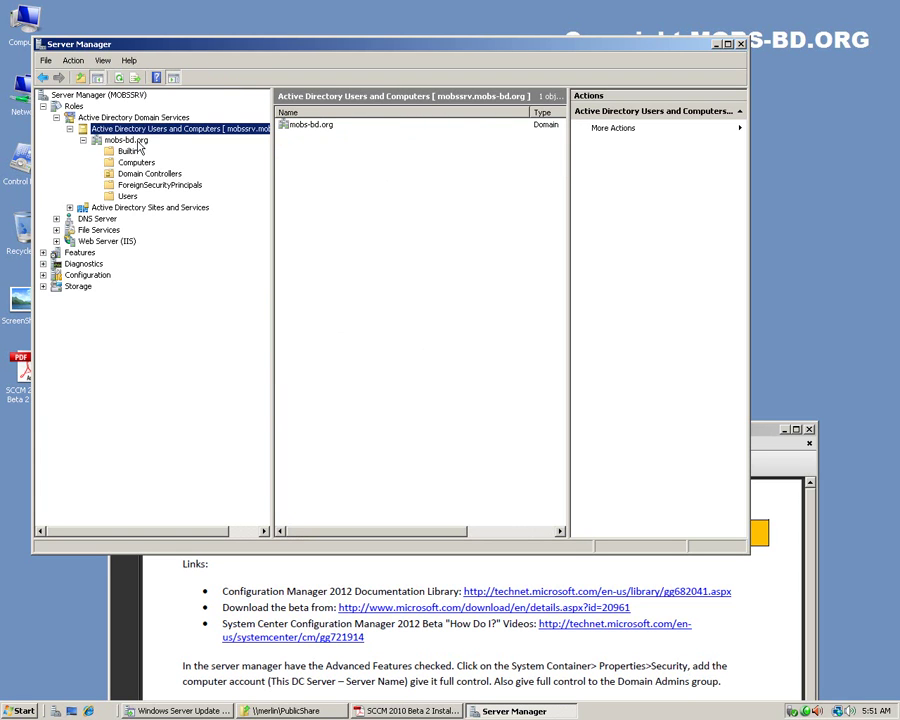
{"action": "left_click", "coordinate": [127, 197]}
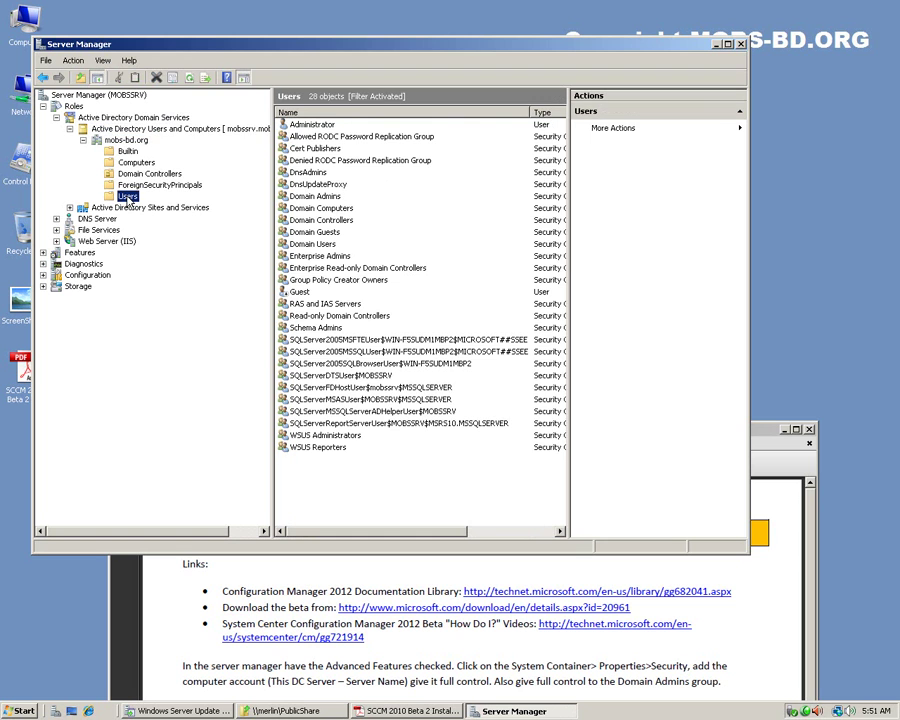
Recheck the mobs-bd.org domain properties and reread the System container instruction in the installation notes
{"action": "right_click", "coordinate": [127, 143]}
{"action": "left_click", "coordinate": [170, 272]}
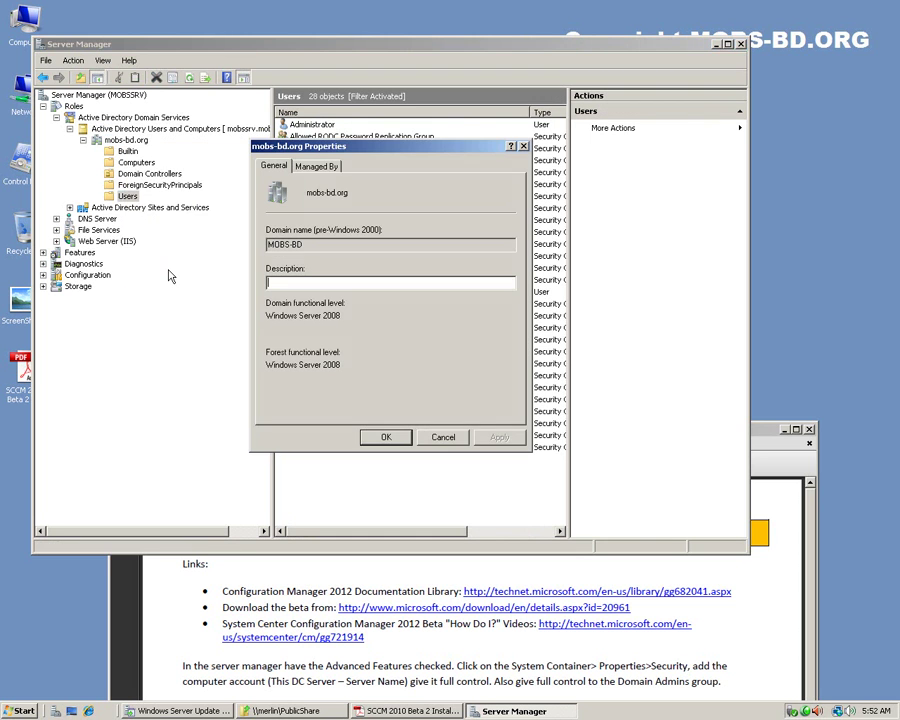
{"action": "key", "text": "Escape"}
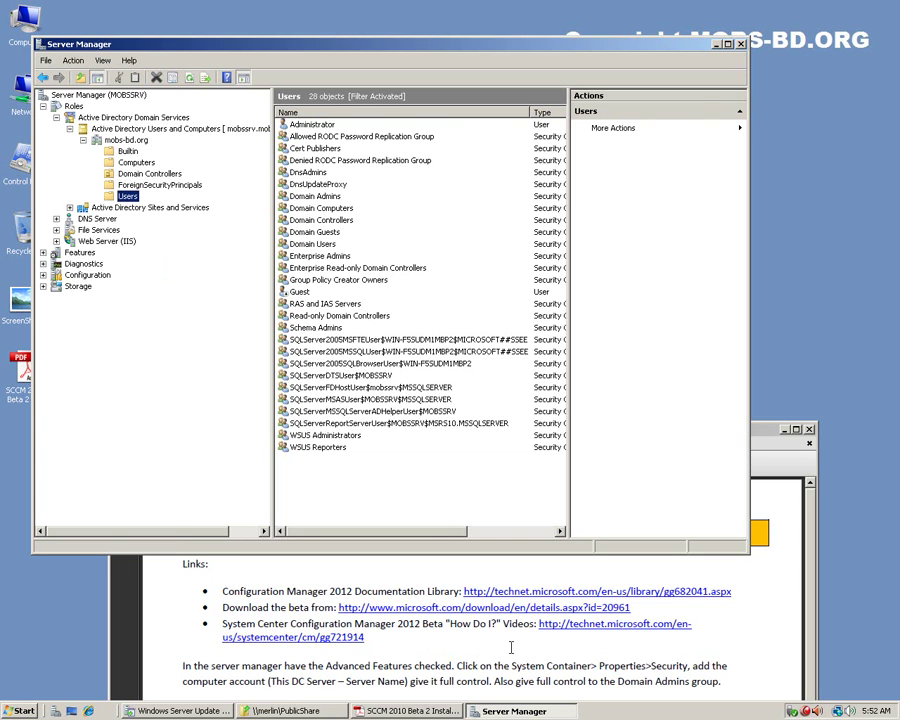
{"action": "left_click", "coordinate": [511, 648]}
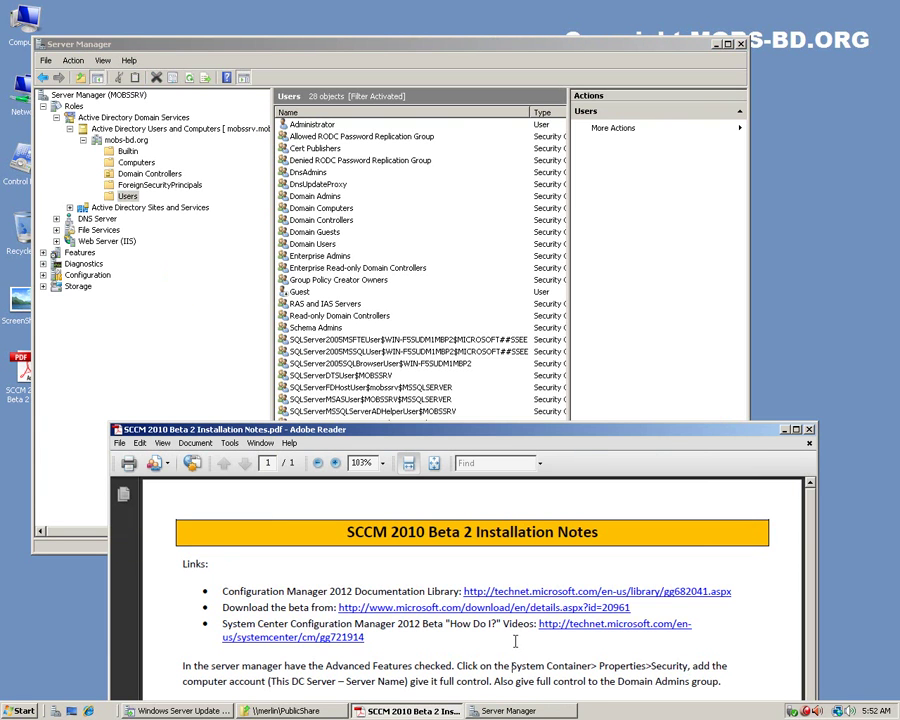
{"action": "left_click", "coordinate": [858, 366]}
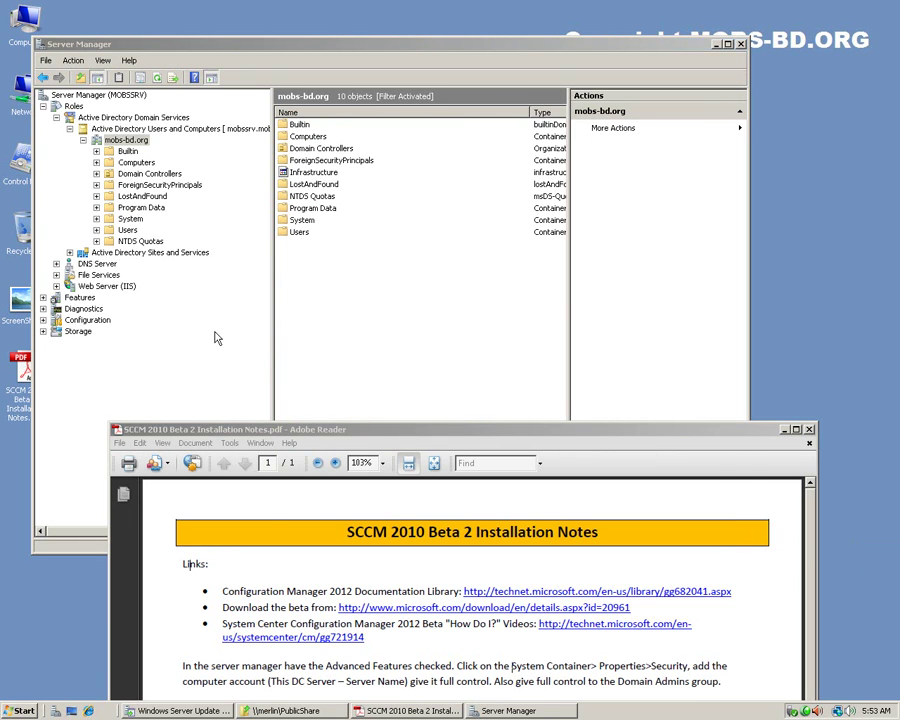
Check the Advanced Features view option in Server Manager and open the security permissions of the System container under mobs-bd.org
{"action": "left_click", "coordinate": [195, 338]}
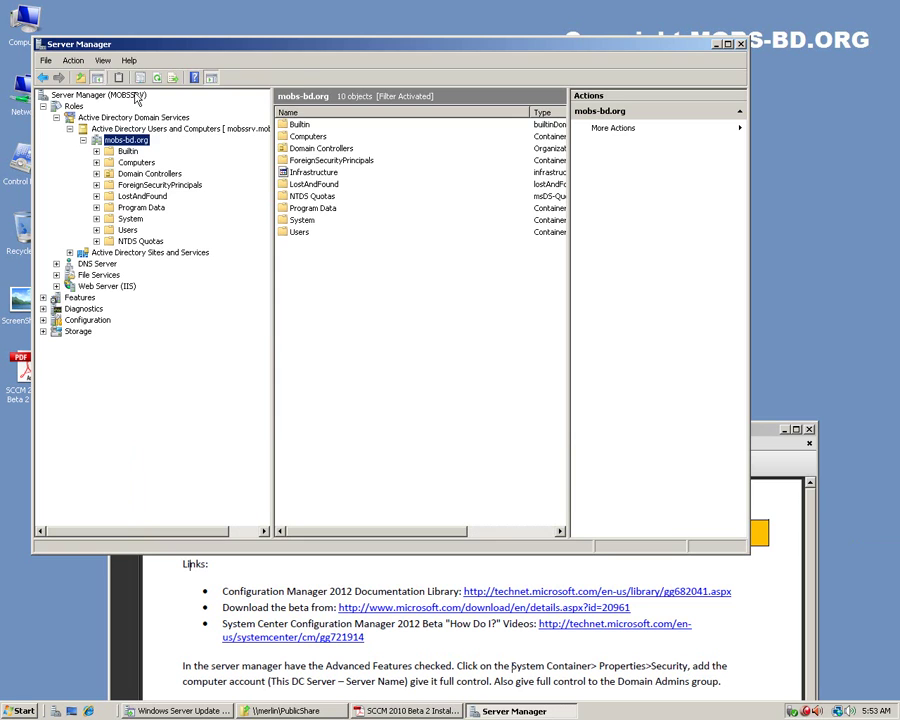
{"action": "left_click", "coordinate": [102, 61]}
{"action": "left_click", "coordinate": [193, 350]}
{"action": "right_click", "coordinate": [131, 220]}
{"action": "left_click", "coordinate": [185, 284]}
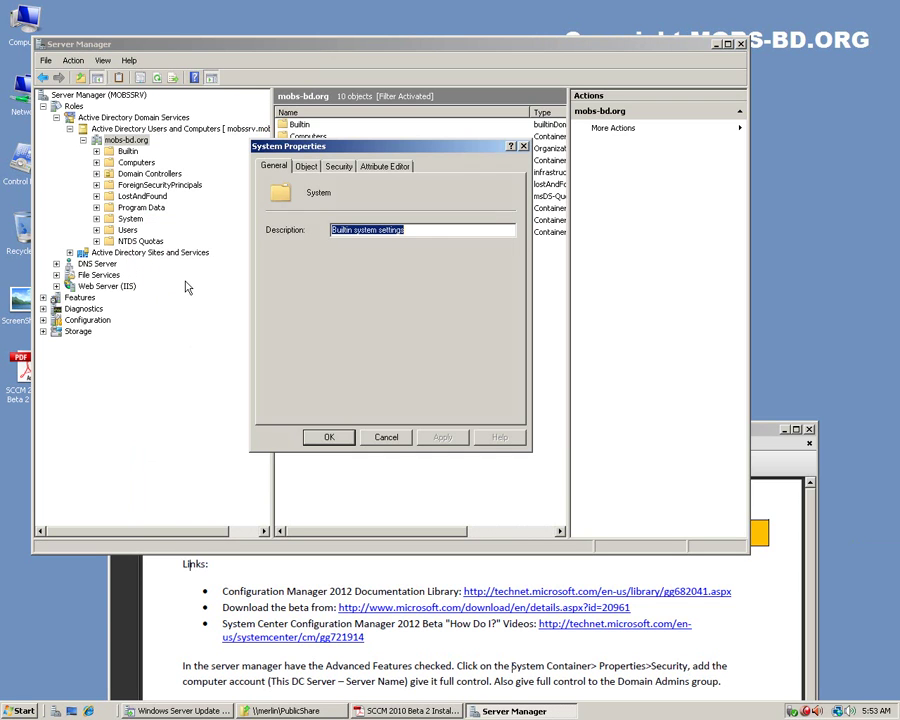
{"action": "left_click", "coordinate": [338, 166]}
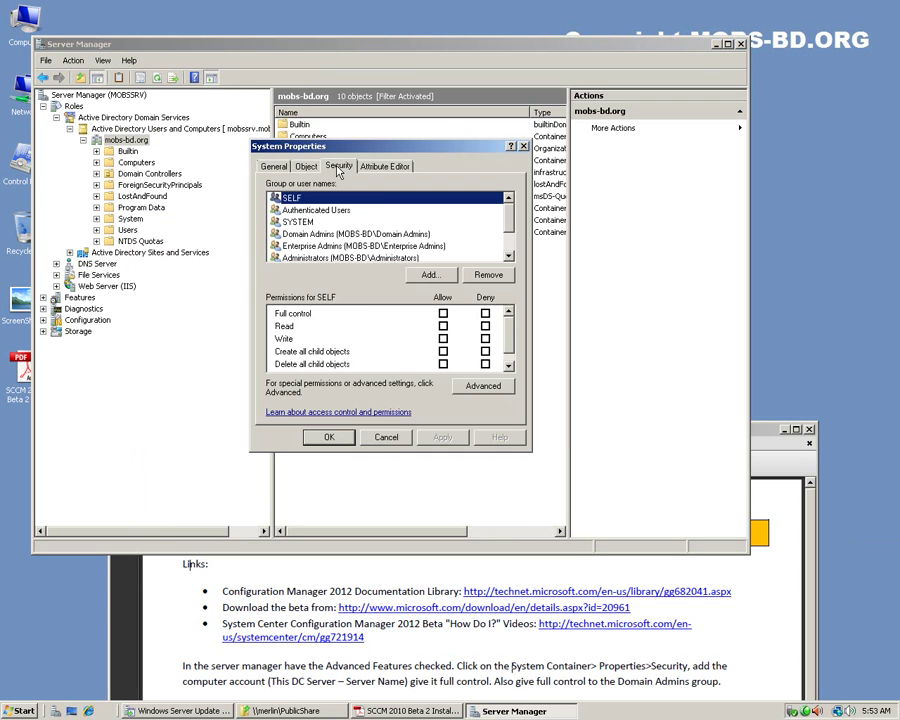
Allow Full control on the System container for the Domain Admins group and apply the permissions
{"action": "left_click", "coordinate": [318, 221]}
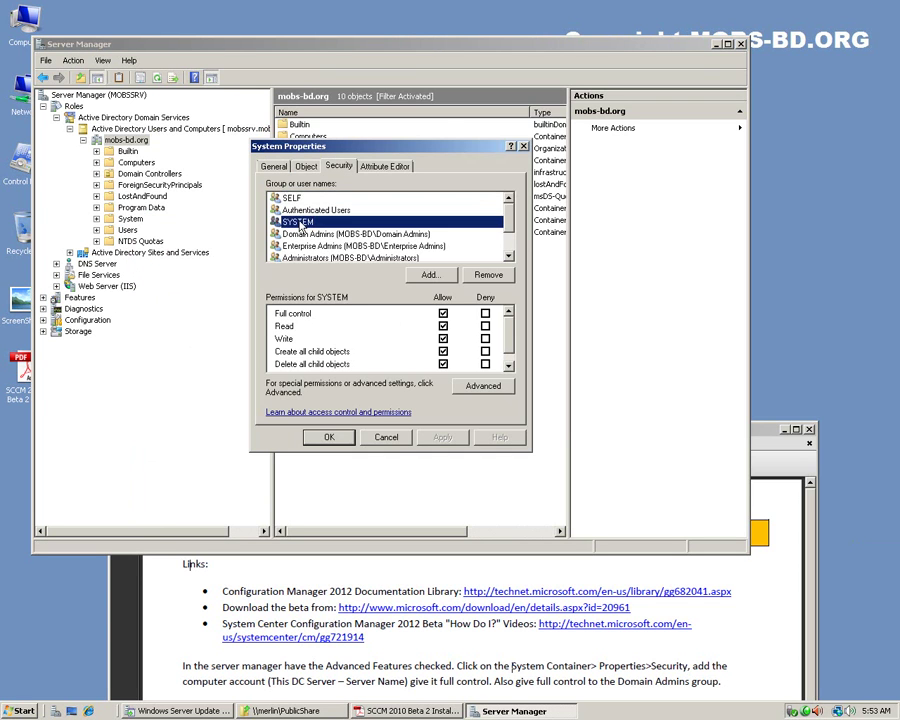
{"action": "left_click", "coordinate": [512, 335]}
{"action": "left_click", "coordinate": [509, 313]}
{"action": "left_click", "coordinate": [317, 235]}
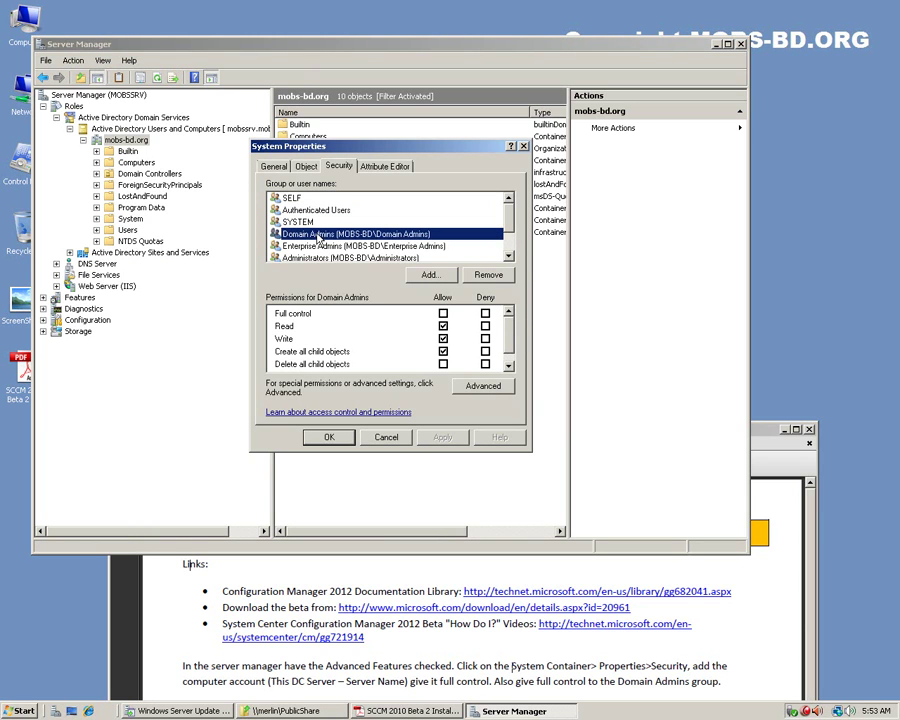
{"action": "left_click", "coordinate": [443, 313]}
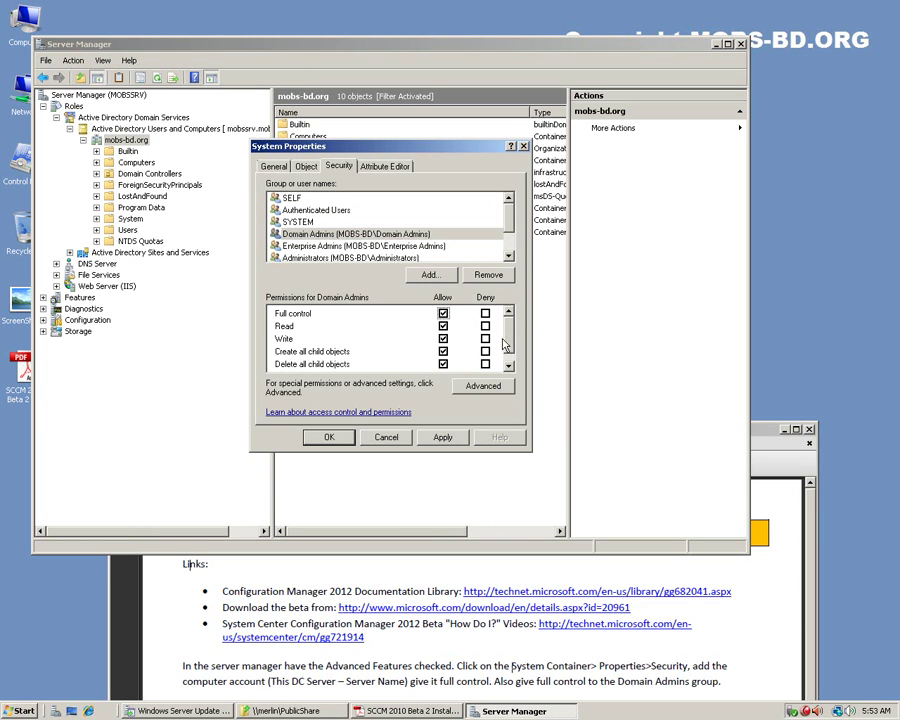
{"action": "scroll", "coordinate": [509, 335], "scroll_direction": "down", "scroll_amount": 1}
{"action": "scroll", "coordinate": [512, 327], "scroll_direction": "up", "scroll_amount": 1}
{"action": "left_click", "coordinate": [446, 436]}
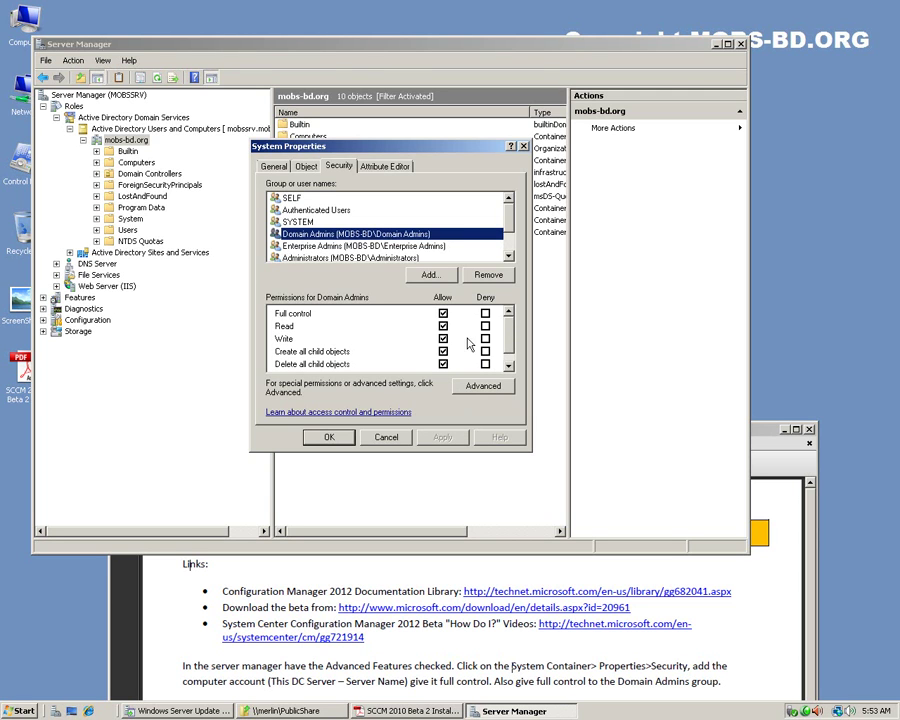
{"action": "left_click", "coordinate": [329, 436]}
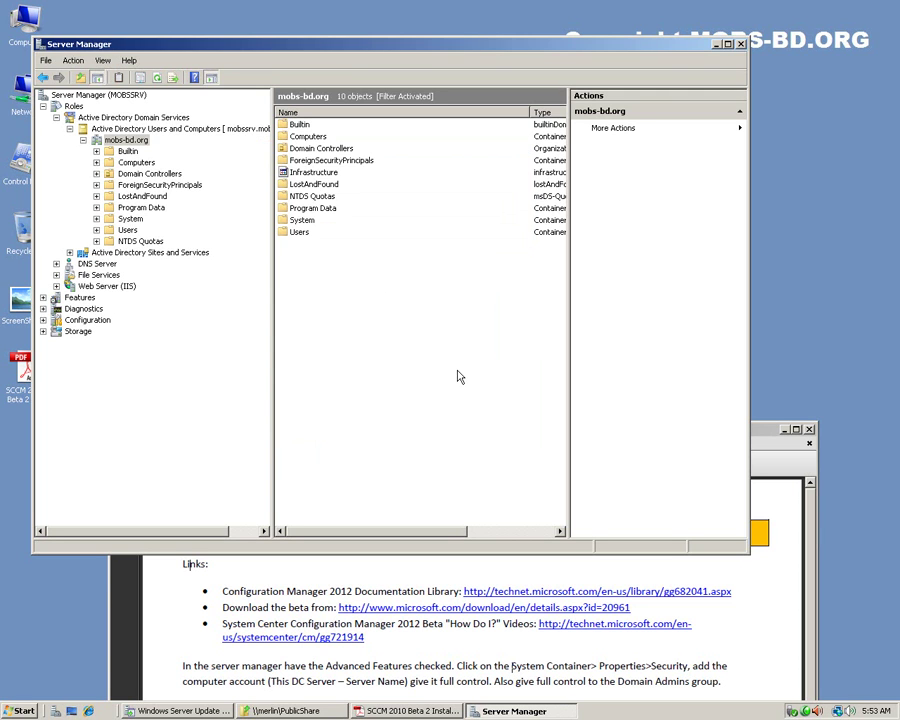
Reopen the System container's security permissions and look up mobssrv as a new entry to add
{"action": "right_click", "coordinate": [129, 218]}
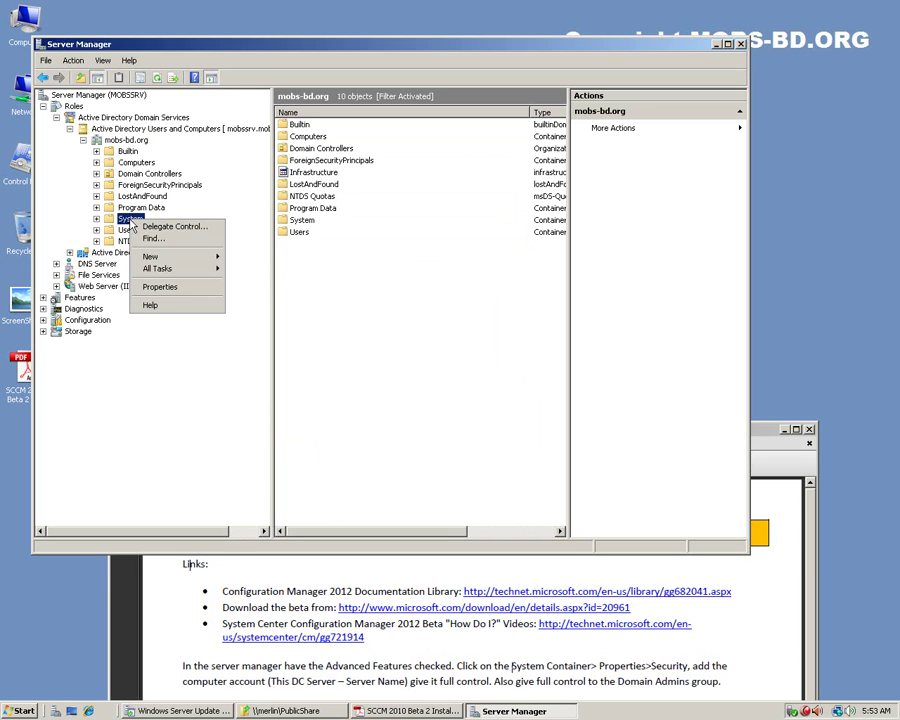
{"action": "left_click", "coordinate": [183, 290]}
{"action": "left_click", "coordinate": [338, 166]}
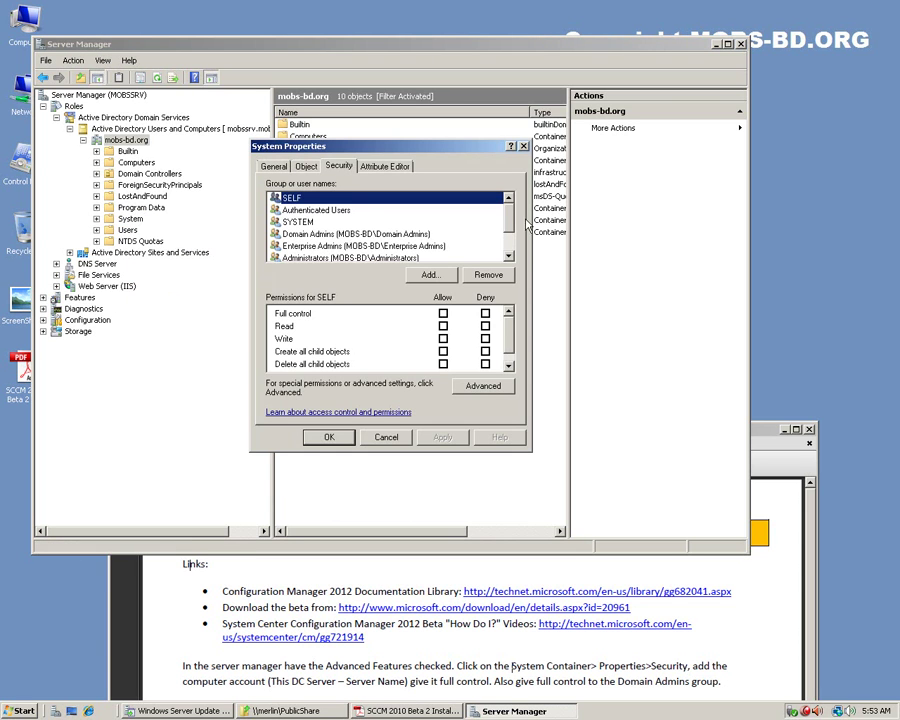
{"action": "left_click", "coordinate": [430, 275]}
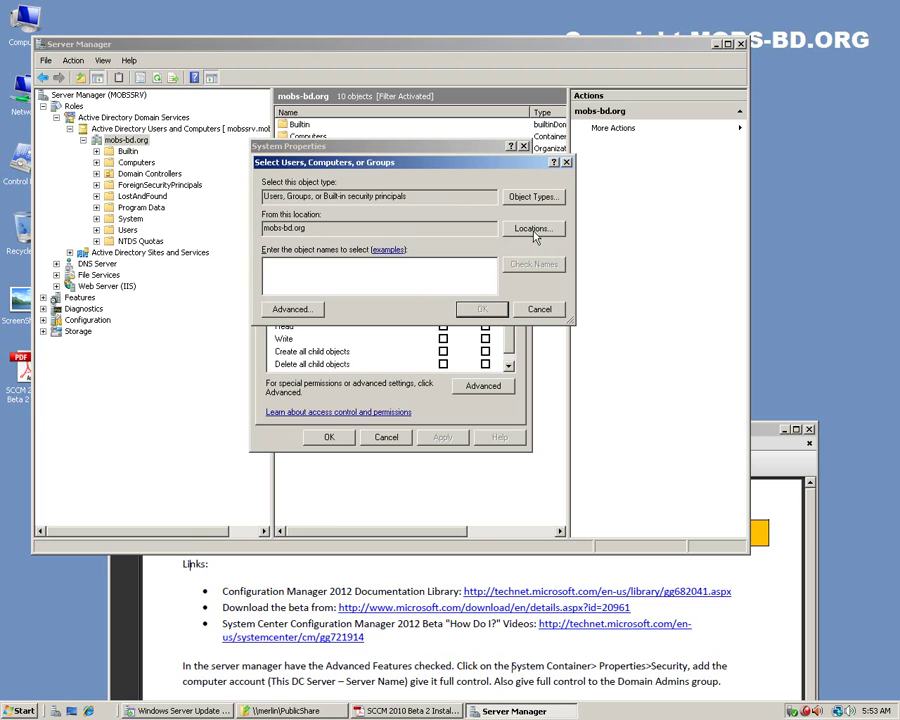
{"action": "type", "text": "wi"}
{"action": "key", "text": "BackSpace"}
{"action": "type", "text": "mobssrv"}
{"action": "left_click", "coordinate": [534, 264]}
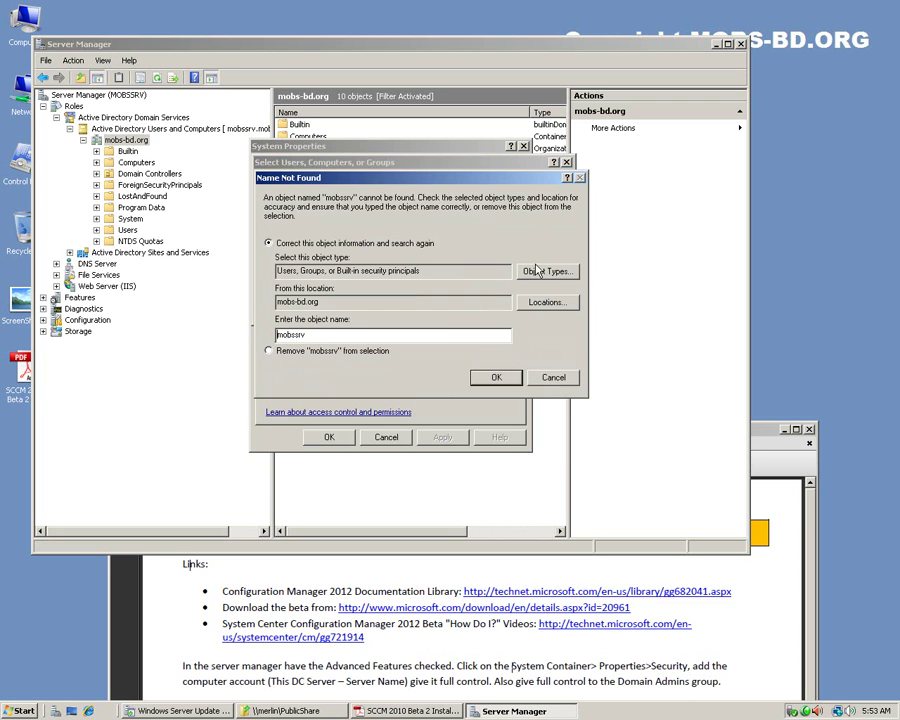
{"action": "left_click", "coordinate": [555, 381]}
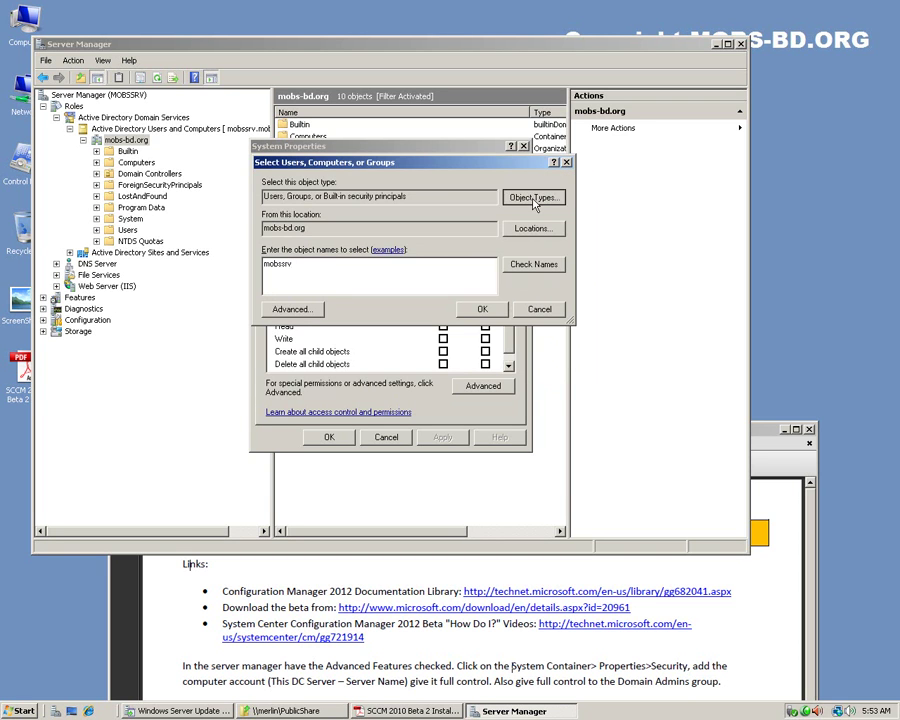
Include Computers in the searched object types and add the mobssrv computer account to the System container's permissions
{"action": "left_click", "coordinate": [536, 256]}
{"action": "left_click", "coordinate": [274, 246]}
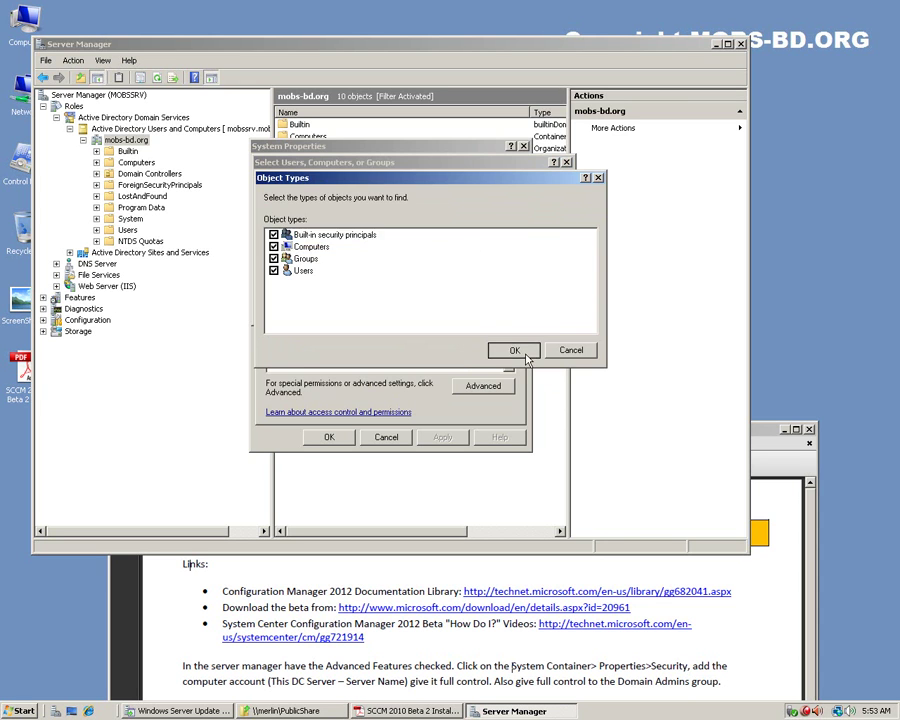
{"action": "left_click", "coordinate": [514, 349]}
{"action": "left_click", "coordinate": [534, 264]}
{"action": "left_click", "coordinate": [482, 309]}
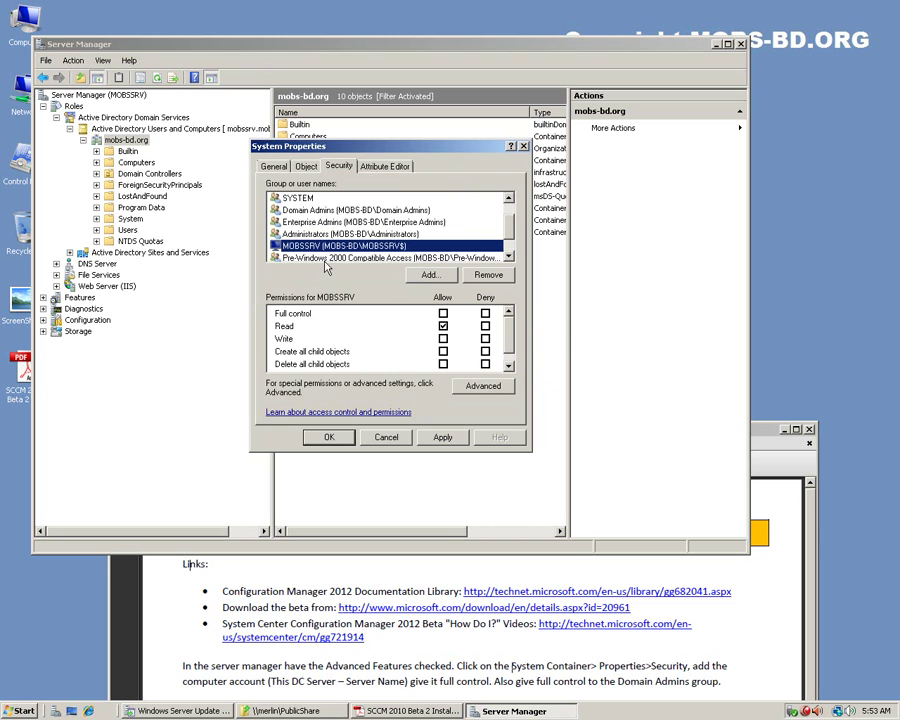
Allow Full control on the System container for the MOBSSRV computer account and apply the permissions
{"action": "left_click", "coordinate": [443, 314]}
{"action": "left_click", "coordinate": [508, 364]}
{"action": "scroll", "coordinate": [500, 345], "scroll_direction": "up", "scroll_amount": 1}
{"action": "left_click", "coordinate": [445, 437]}
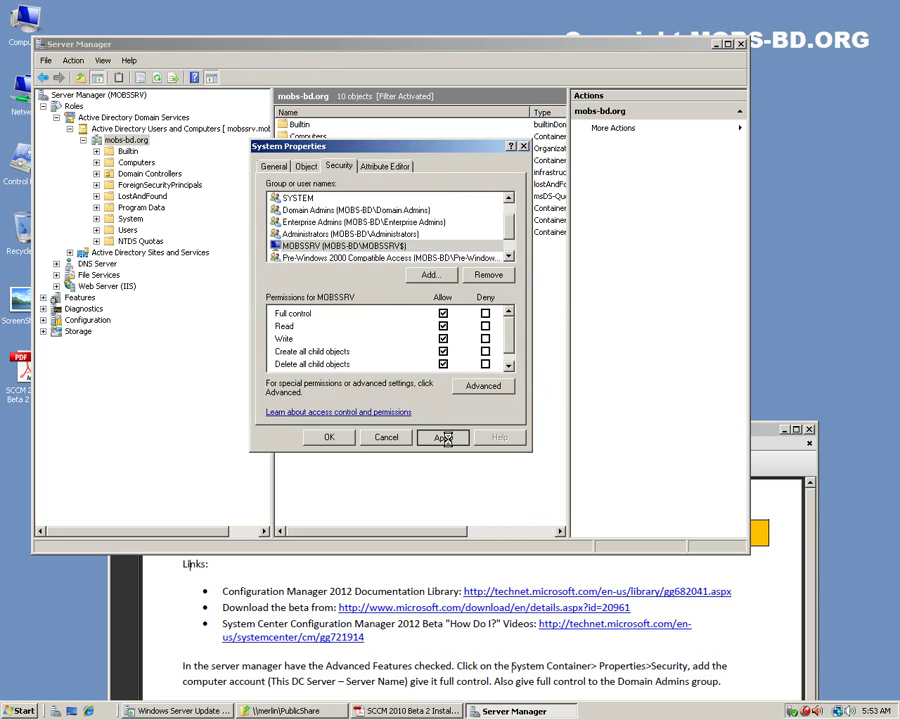
{"action": "left_click", "coordinate": [329, 437]}
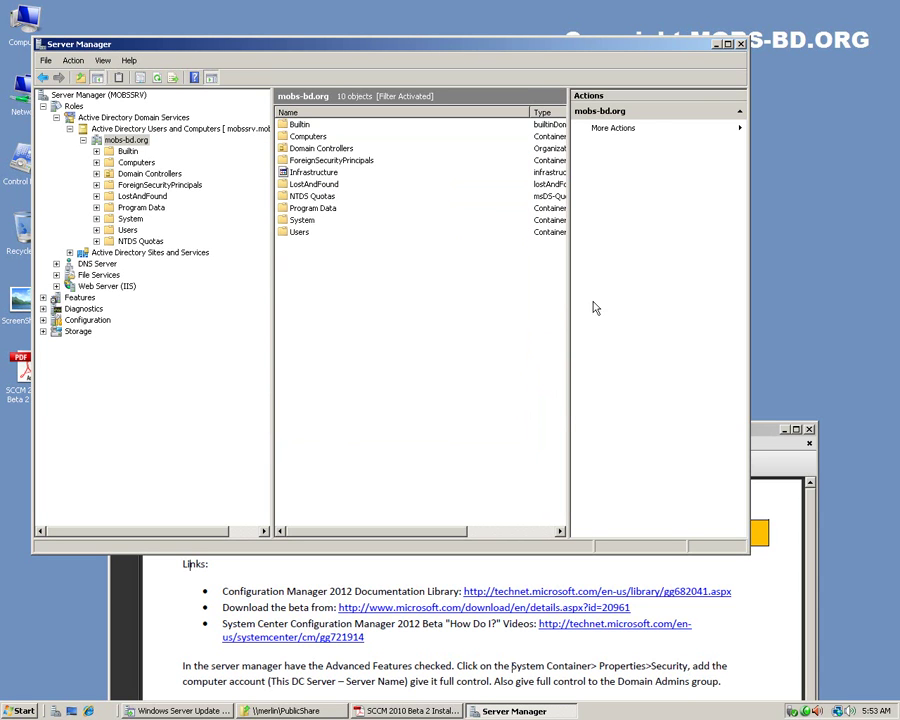
Collapse the Roles tree, minimize Server Manager and reposition the WSUS wizard and installation notes windows higher on the desktop
{"action": "left_click", "coordinate": [56, 117]}
{"action": "left_click", "coordinate": [43, 106]}
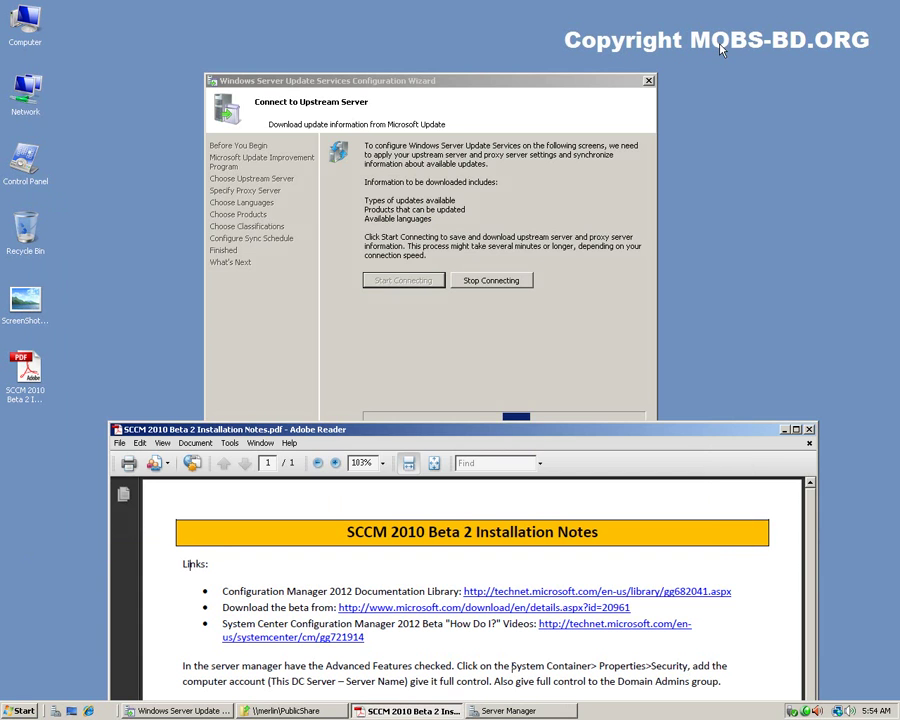
{"action": "left_click", "coordinate": [716, 45]}
{"action": "left_click", "coordinate": [456, 180]}
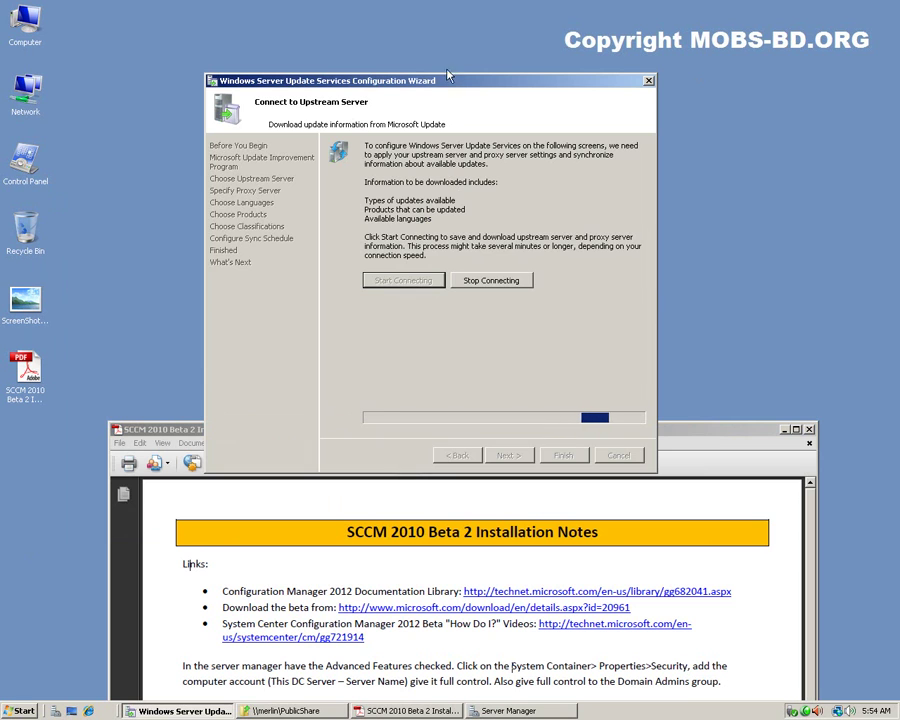
{"action": "left_click_drag", "start_coordinate": [445, 40], "coordinate": [445, 40]}
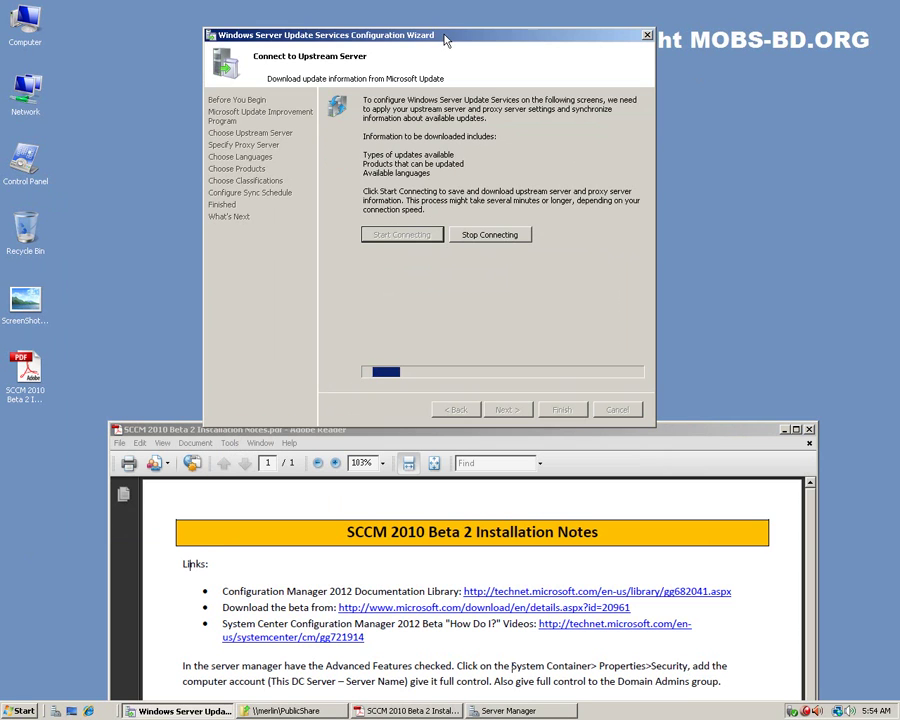
{"action": "left_click", "coordinate": [732, 430]}
{"action": "left_click_drag", "start_coordinate": [730, 432], "coordinate": [720, 161]}
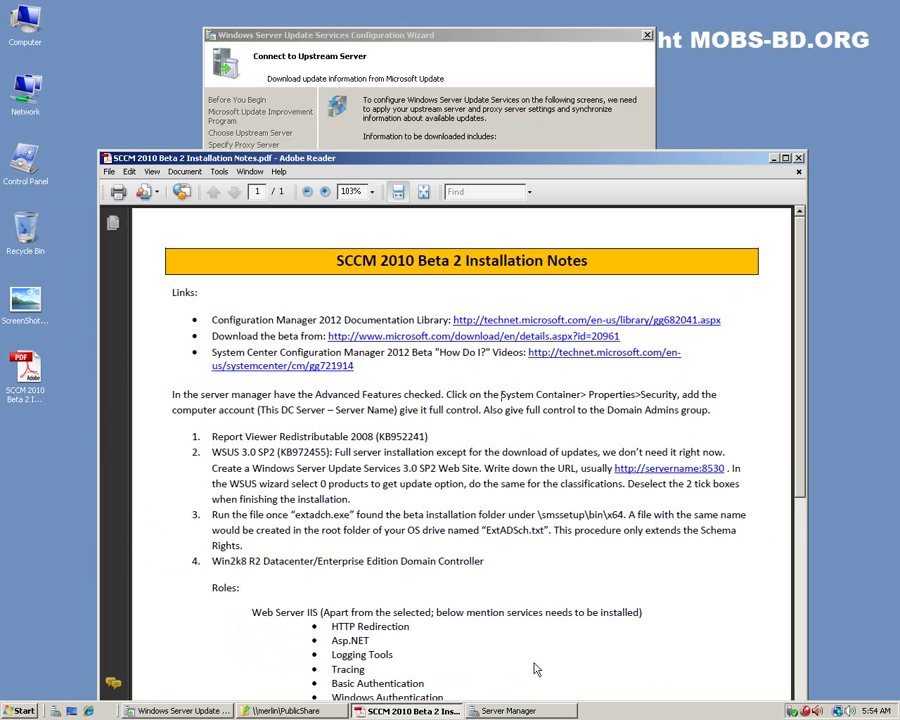
Check the WSUS wizard's connection progress and read the extadch.exe schema extension instruction in the installation notes
{"action": "left_click", "coordinate": [184, 711]}
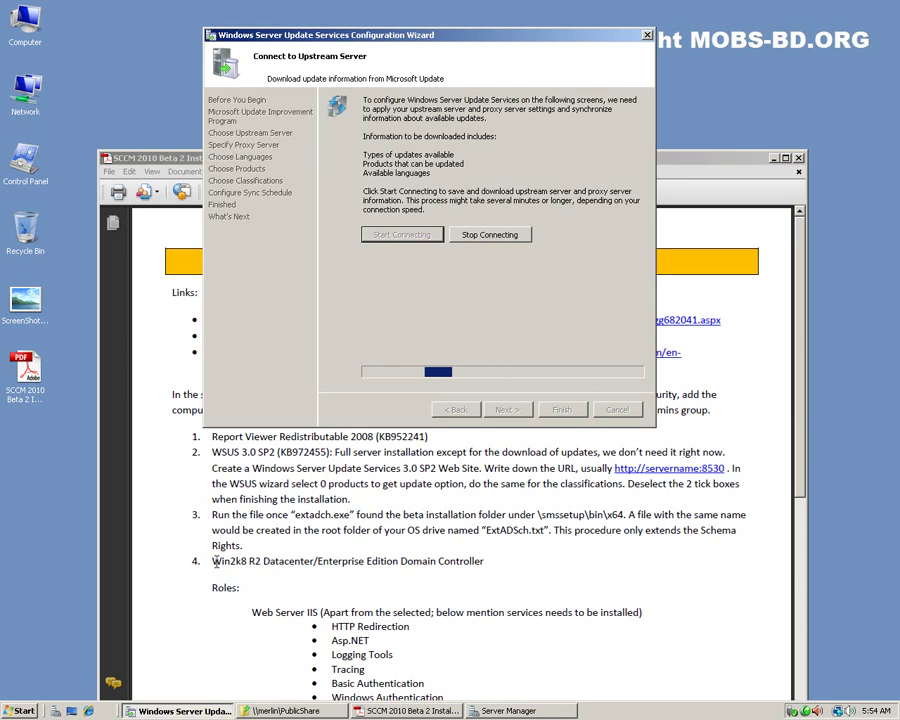
{"action": "left_click", "coordinate": [287, 518]}
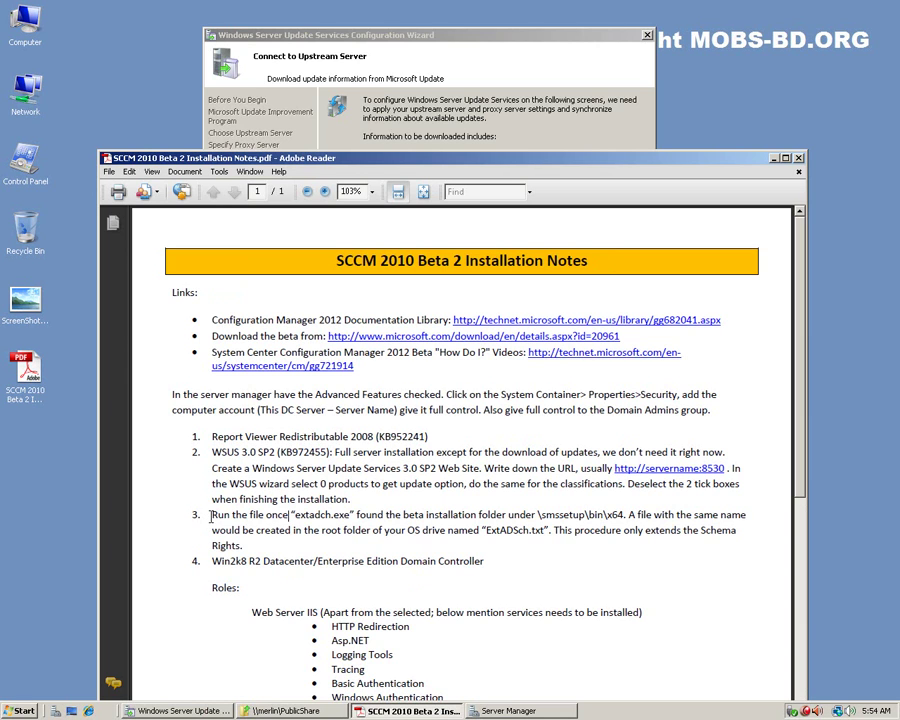
{"action": "left_click_drag", "start_coordinate": [211, 515], "coordinate": [257, 548]}
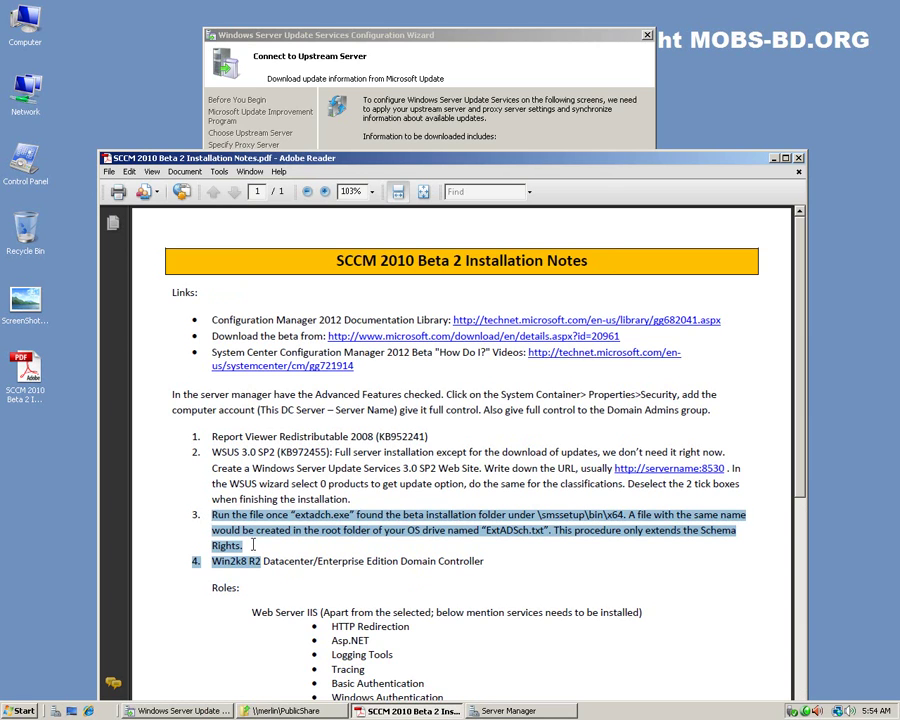
{"action": "left_click", "coordinate": [253, 545]}
{"action": "scroll", "coordinate": [457, 568], "scroll_direction": "down", "scroll_amount": 5}
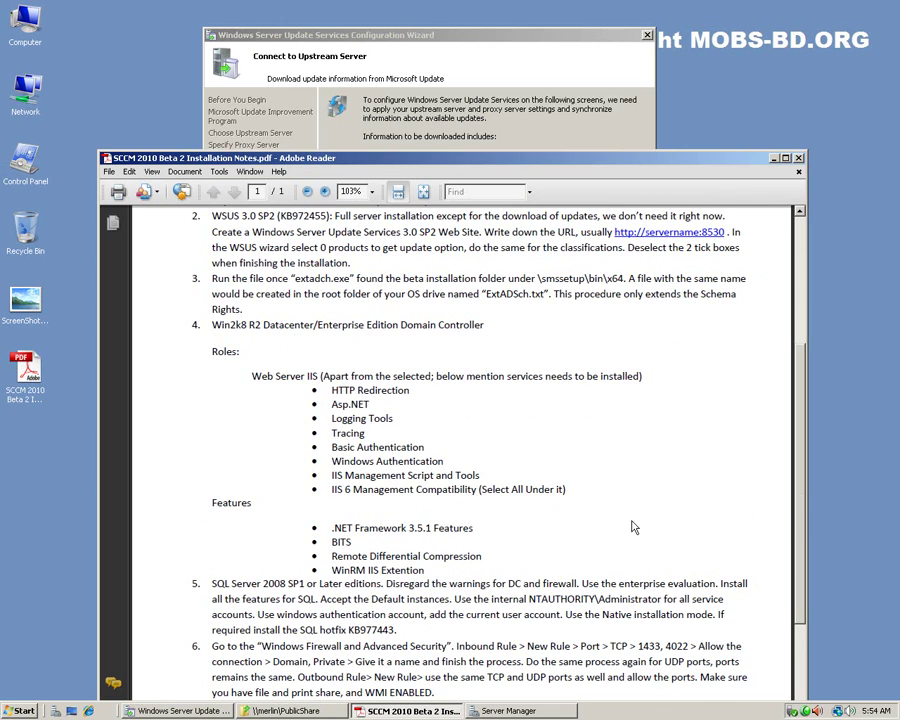
Read the SQL Server installation and Windows Firewall port instructions, items 5 and 6 of the installation notes
{"action": "scroll", "coordinate": [624, 533], "scroll_direction": "down", "scroll_amount": 4}
{"action": "left_click_drag", "start_coordinate": [211, 414], "coordinate": [409, 461]}
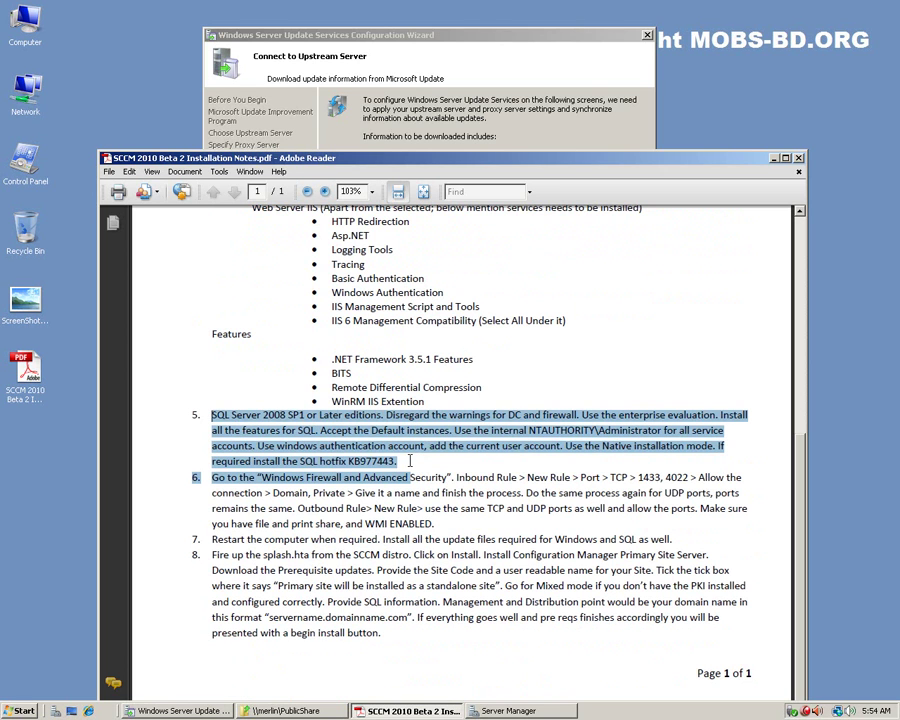
{"action": "left_click", "coordinate": [401, 461]}
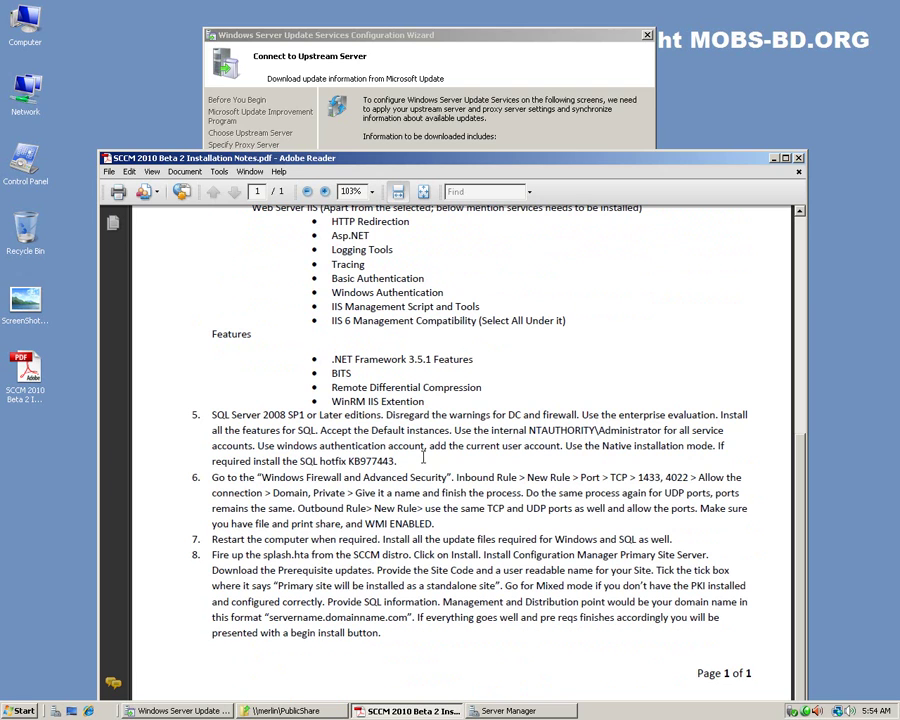
{"action": "left_click_drag", "start_coordinate": [213, 478], "coordinate": [444, 522]}
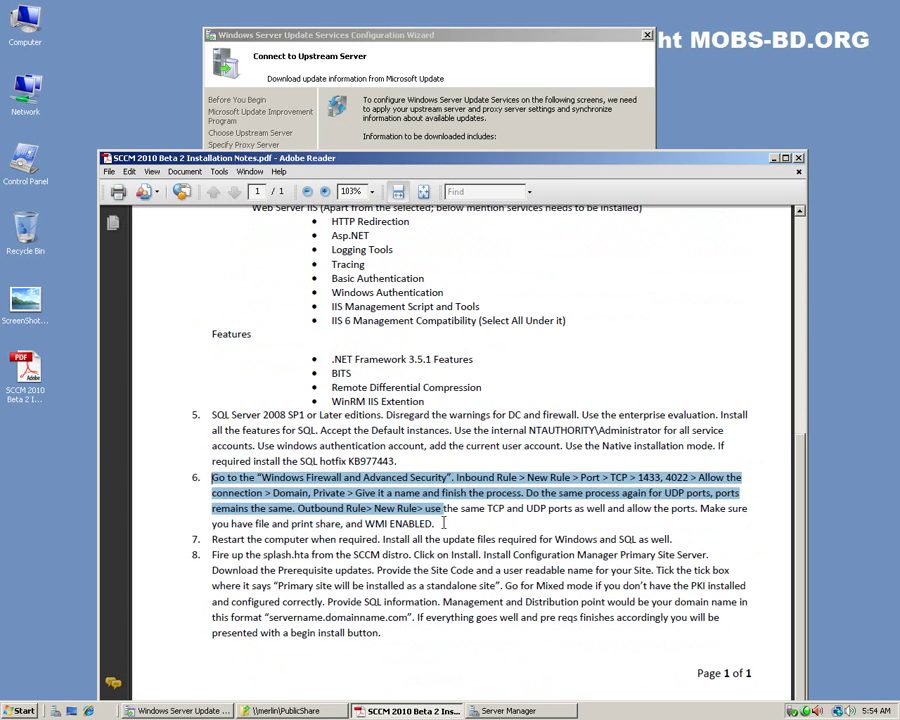
{"action": "left_click", "coordinate": [318, 481]}
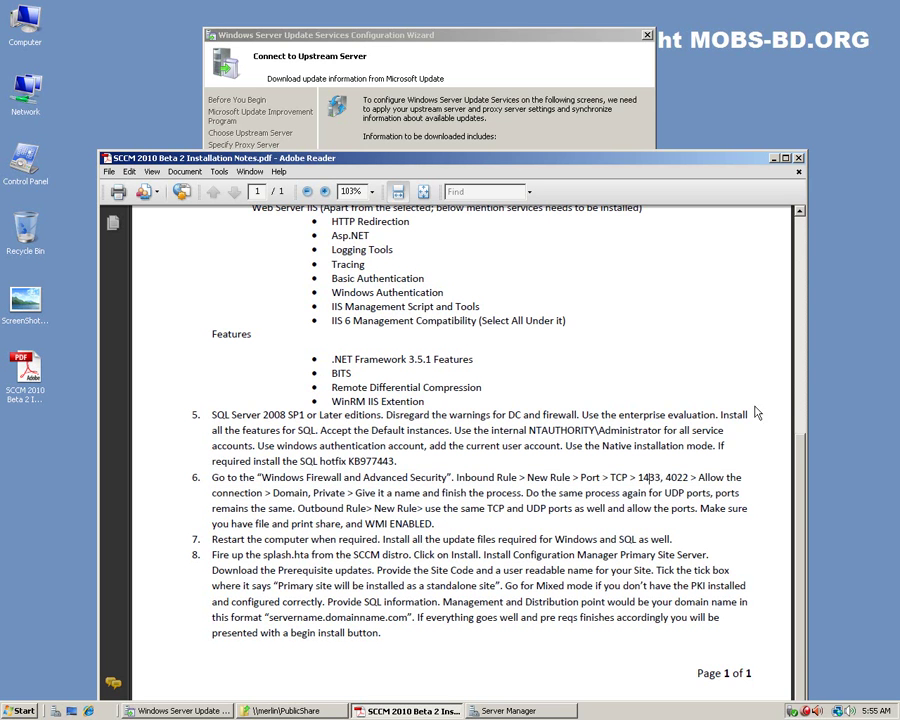
{"action": "scroll", "coordinate": [760, 360], "scroll_direction": "up", "scroll_amount": 3}
{"action": "scroll", "coordinate": [760, 360], "scroll_direction": "down", "scroll_amount": 2}
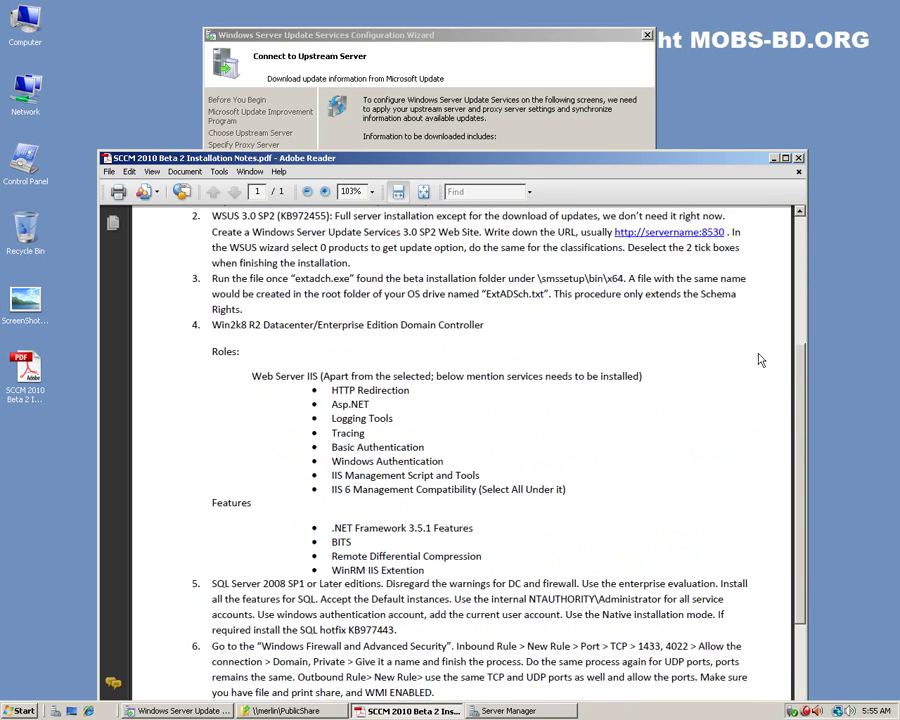
{"action": "left_click_drag", "start_coordinate": [402, 528], "coordinate": [220, 484]}
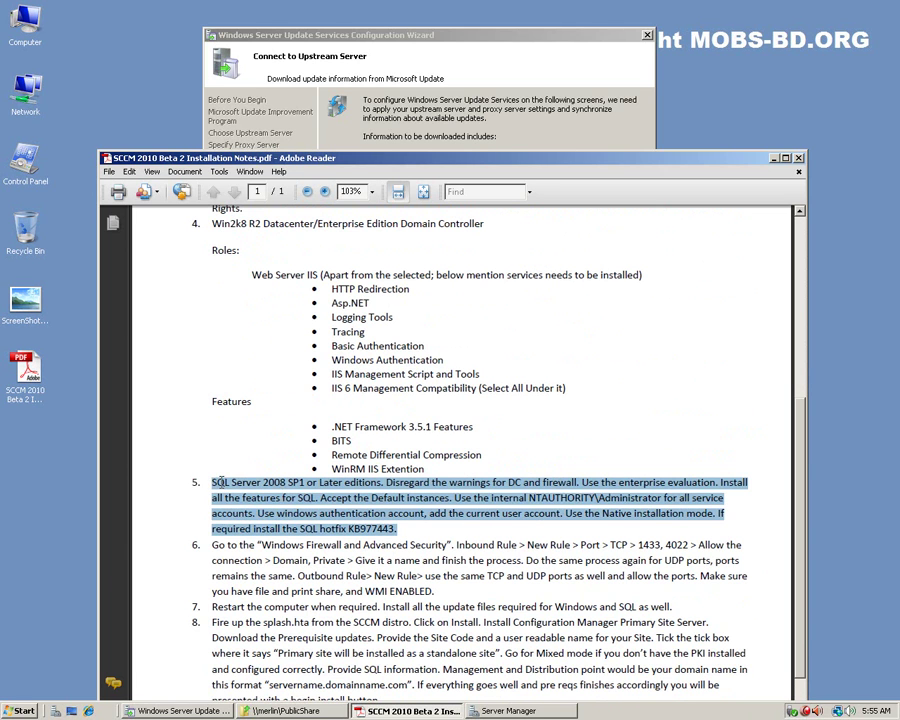
{"action": "left_click", "coordinate": [521, 538]}
{"action": "left_click", "coordinate": [803, 227]}
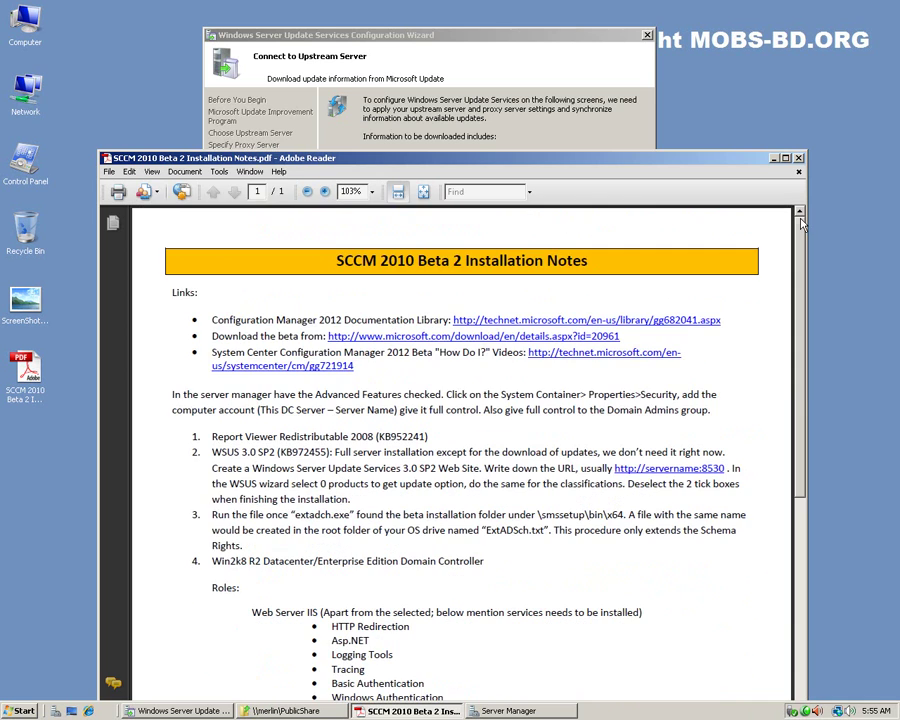
Minimize the installation notes and refresh the desktop while the WSUS wizard connects
{"action": "left_click", "coordinate": [773, 158]}
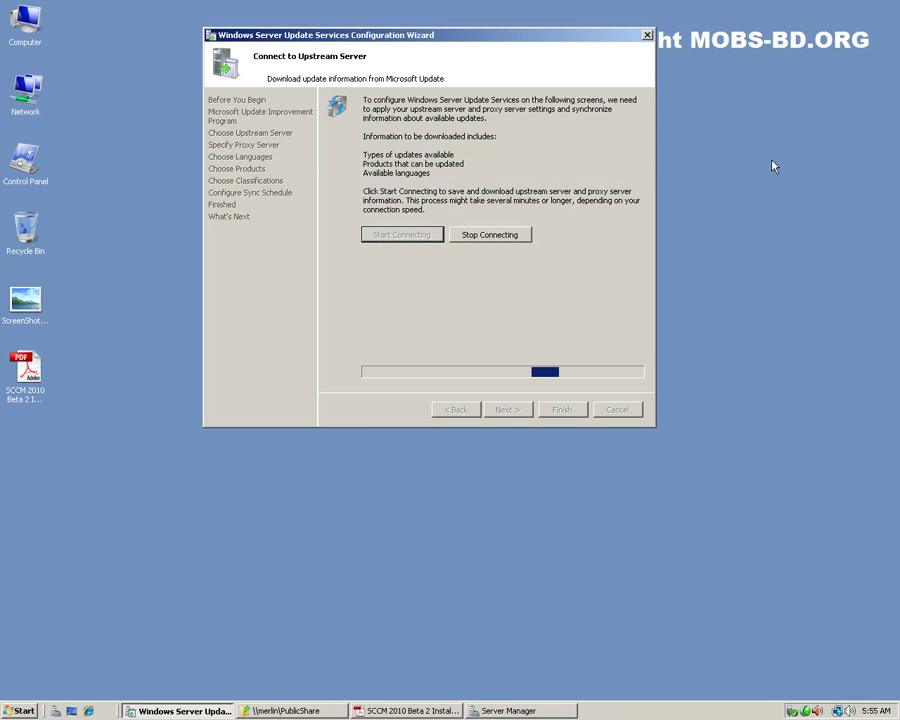
{"action": "right_click", "coordinate": [508, 511]}
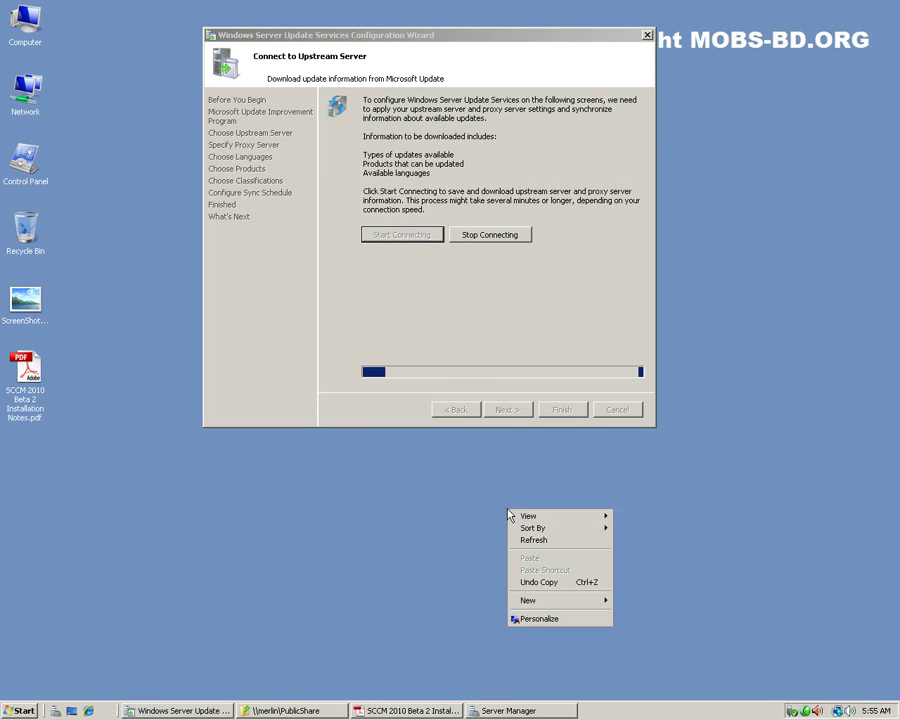
{"action": "left_click", "coordinate": [546, 541]}
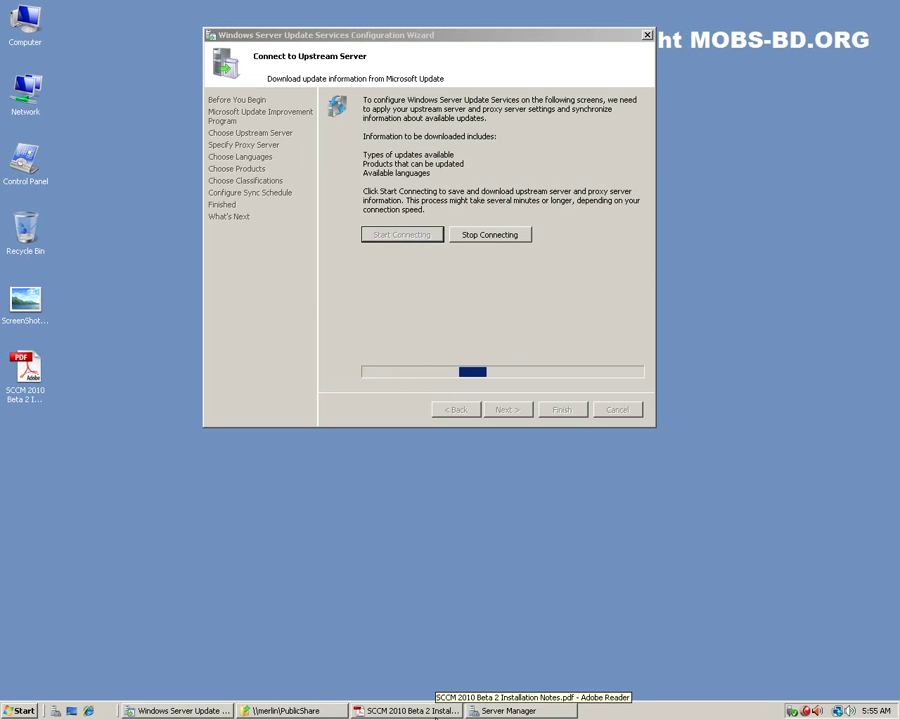
Continue the WSUS configuration wizard to the language selection and choose English for the downloaded updates
{"action": "left_click", "coordinate": [470, 289]}
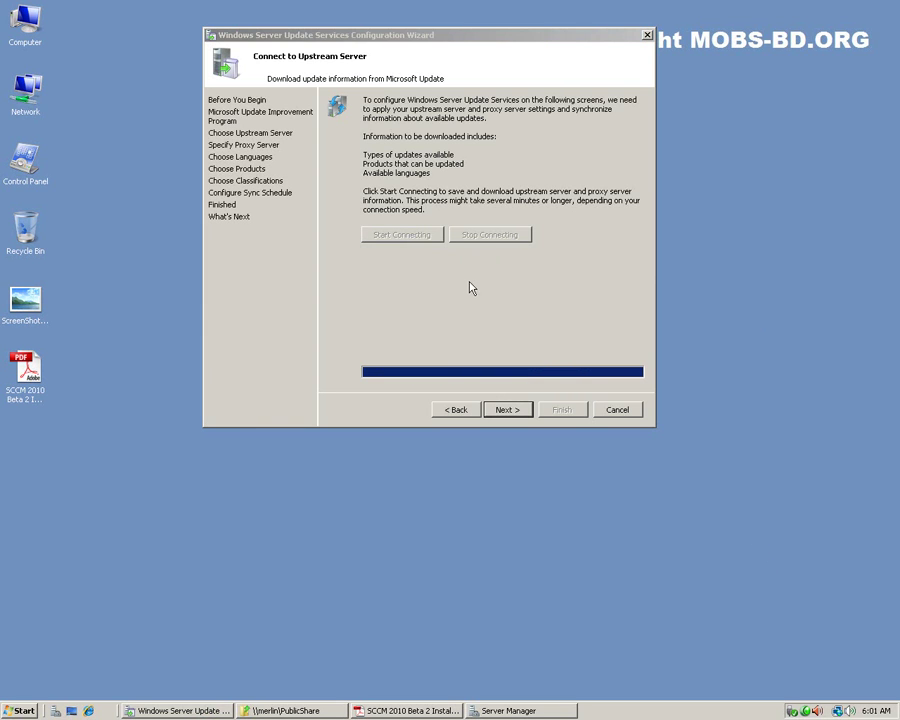
{"action": "left_click", "coordinate": [479, 304]}
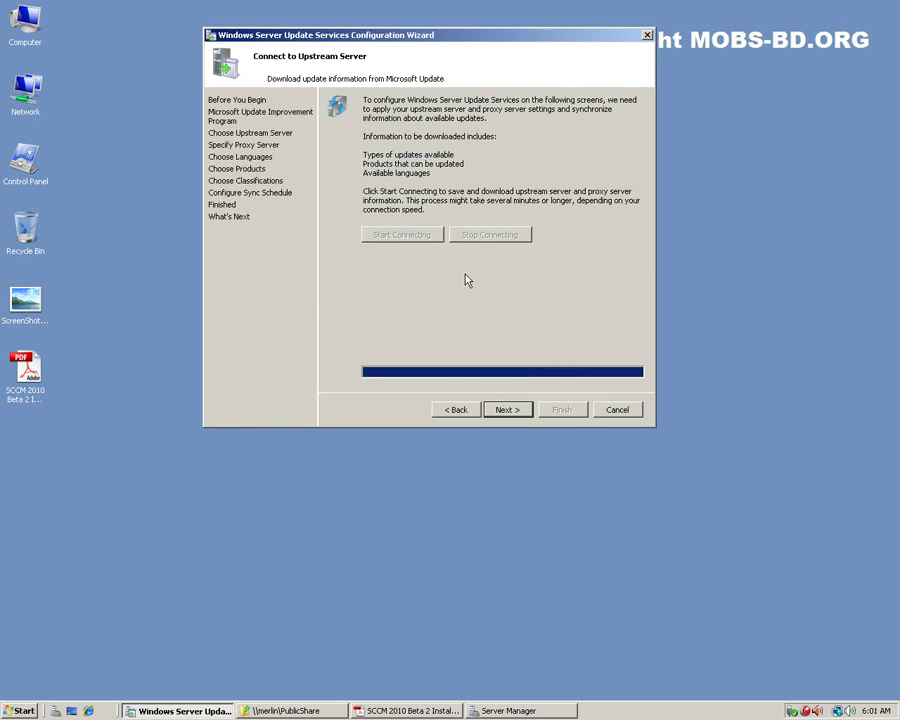
{"action": "left_click", "coordinate": [519, 411]}
{"action": "left_click", "coordinate": [381, 285]}
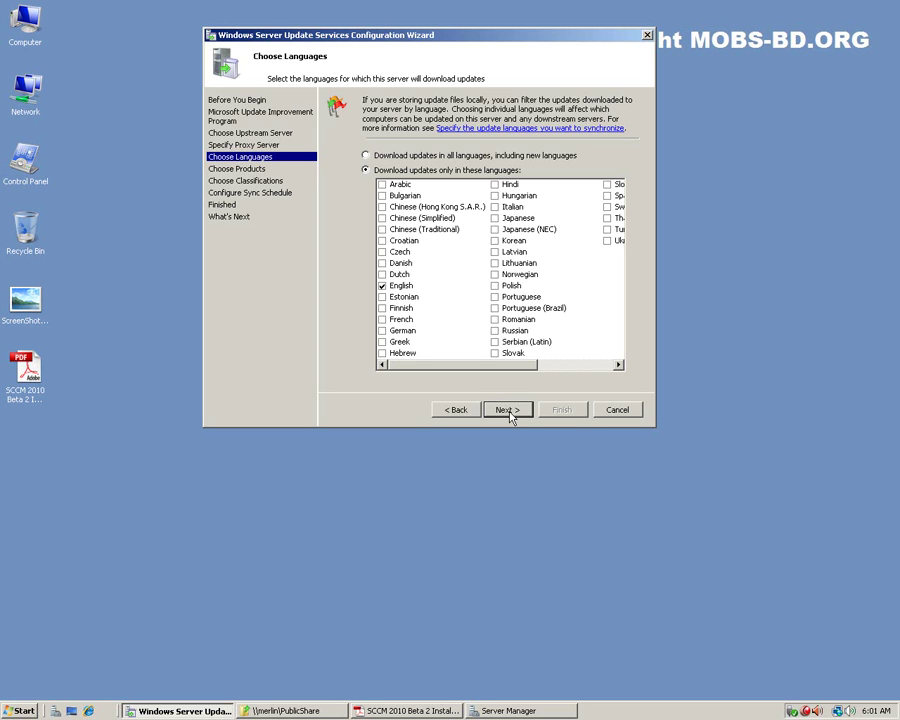
Accept the English language choice, clear the All Products selection, and continue to the update classifications despite the invalid changes warning
{"action": "left_click", "coordinate": [508, 411]}
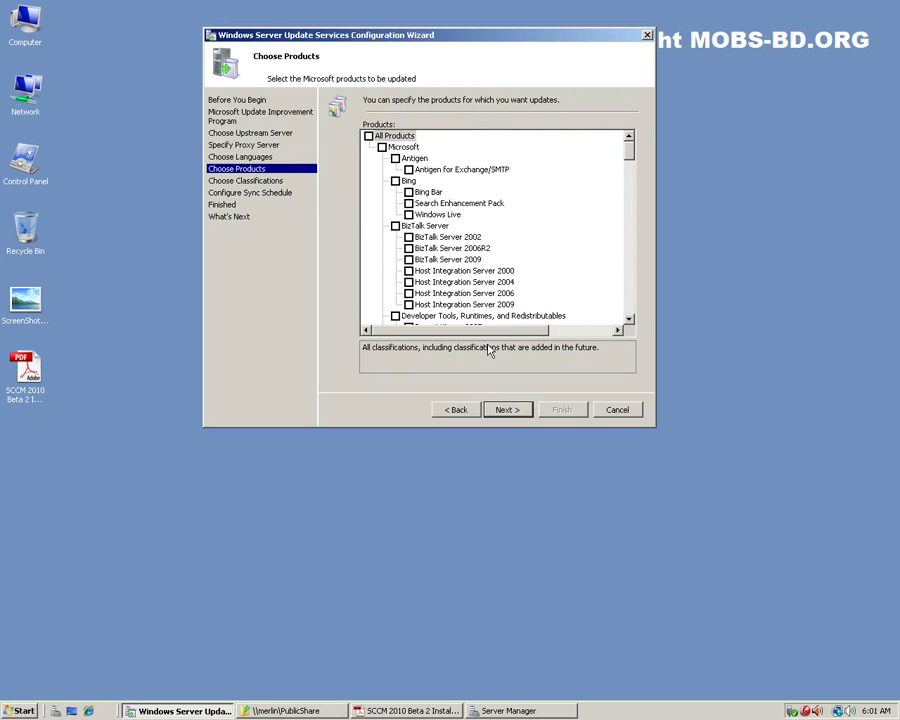
{"action": "mouse_move", "coordinate": [629, 148]}
{"action": "left_mouse_down"}
{"action": "mouse_move", "coordinate": [631, 275]}
{"action": "mouse_move", "coordinate": [630, 165]}
{"action": "mouse_move", "coordinate": [623, 245]}
{"action": "mouse_move", "coordinate": [608, 143]}
{"action": "left_mouse_up"}
{"action": "left_click", "coordinate": [369, 137]}
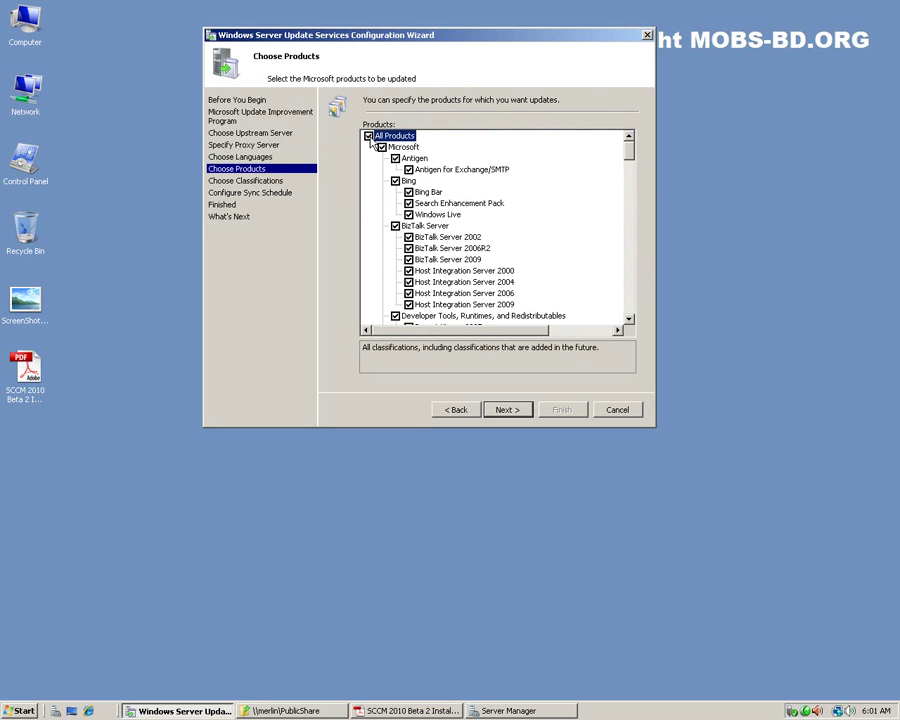
{"action": "left_click", "coordinate": [369, 137]}
{"action": "mouse_move", "coordinate": [629, 145]}
{"action": "left_mouse_down"}
{"action": "mouse_move", "coordinate": [629, 313]}
{"action": "mouse_move", "coordinate": [629, 141]}
{"action": "left_mouse_up"}
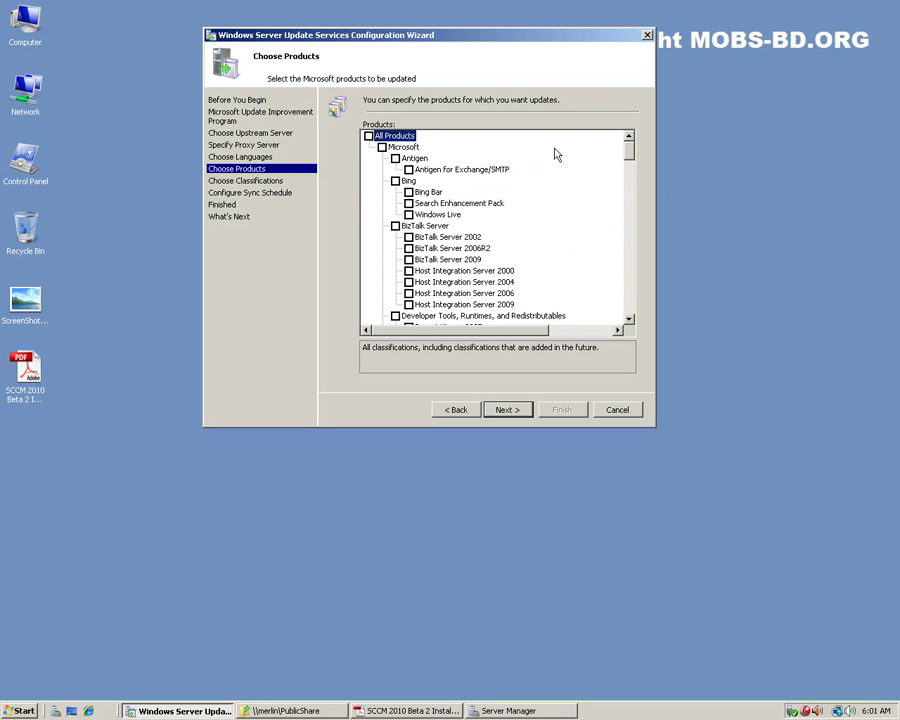
{"action": "left_click", "coordinate": [511, 413]}
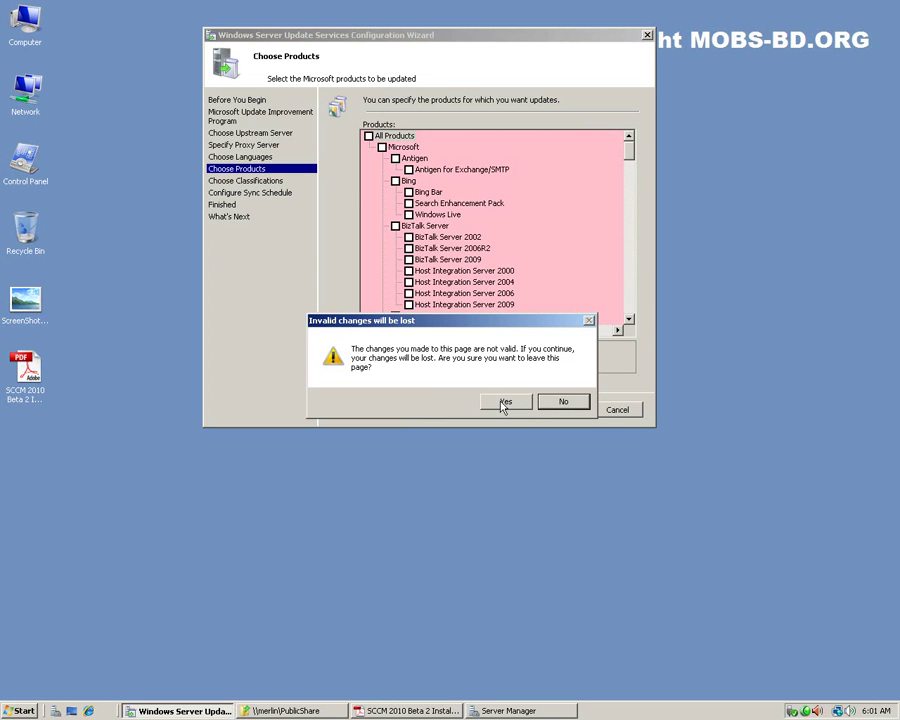
{"action": "left_click", "coordinate": [503, 403]}
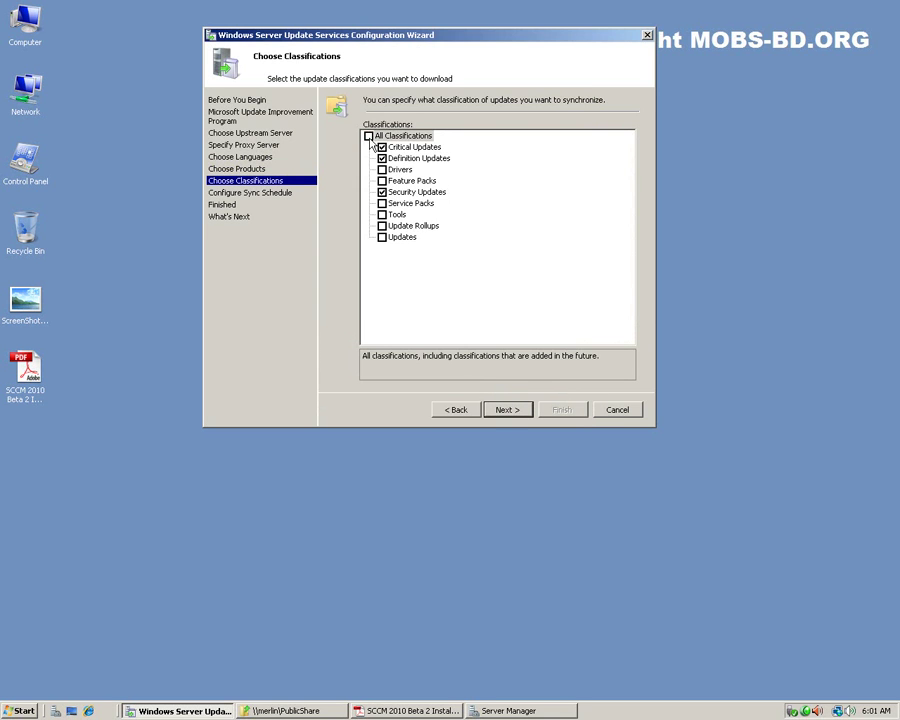
Clear all update classifications and continue to the synchronization schedule, accepting the loss of invalid changes
{"action": "left_click", "coordinate": [368, 137]}
{"action": "left_click", "coordinate": [368, 137]}
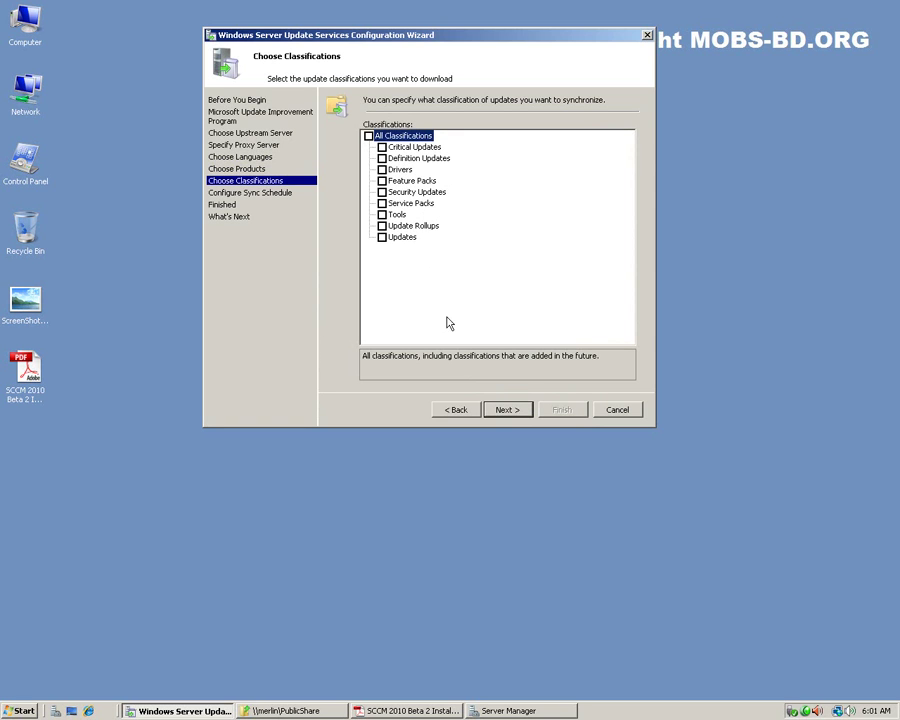
{"action": "left_click", "coordinate": [511, 413]}
{"action": "left_click", "coordinate": [510, 403]}
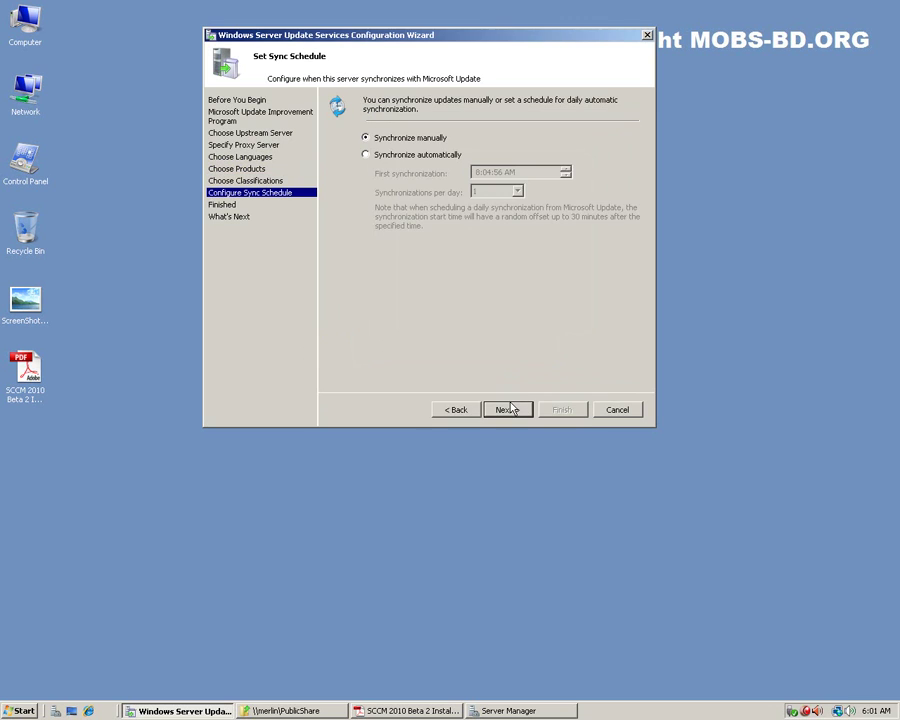
Set the WSUS synchronization schedule to Synchronize manually and continue to the wizard's Finished page
{"action": "left_click", "coordinate": [400, 162]}
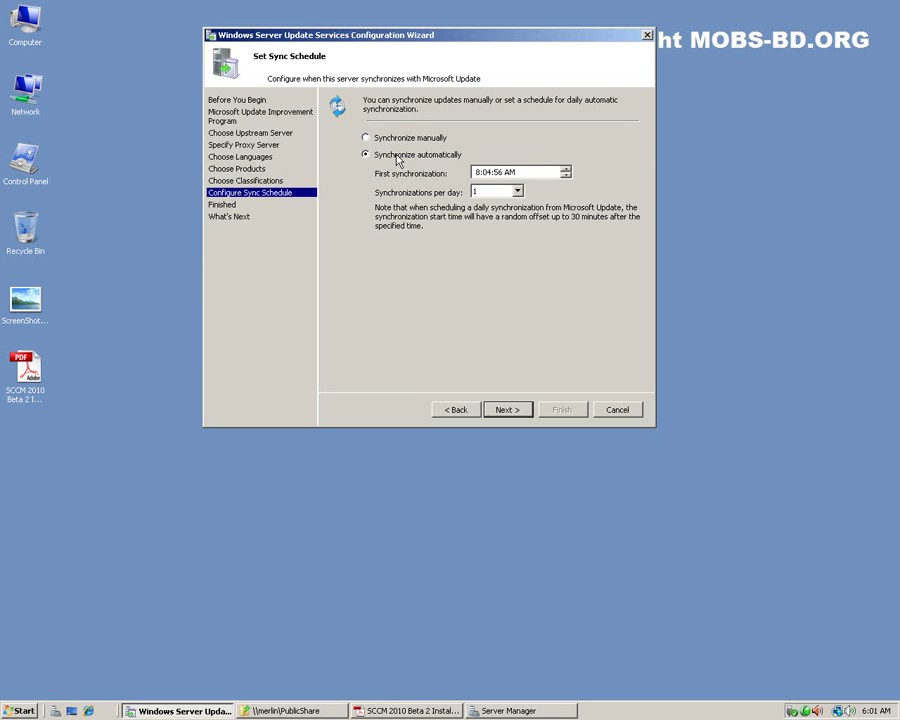
{"action": "left_click", "coordinate": [400, 139]}
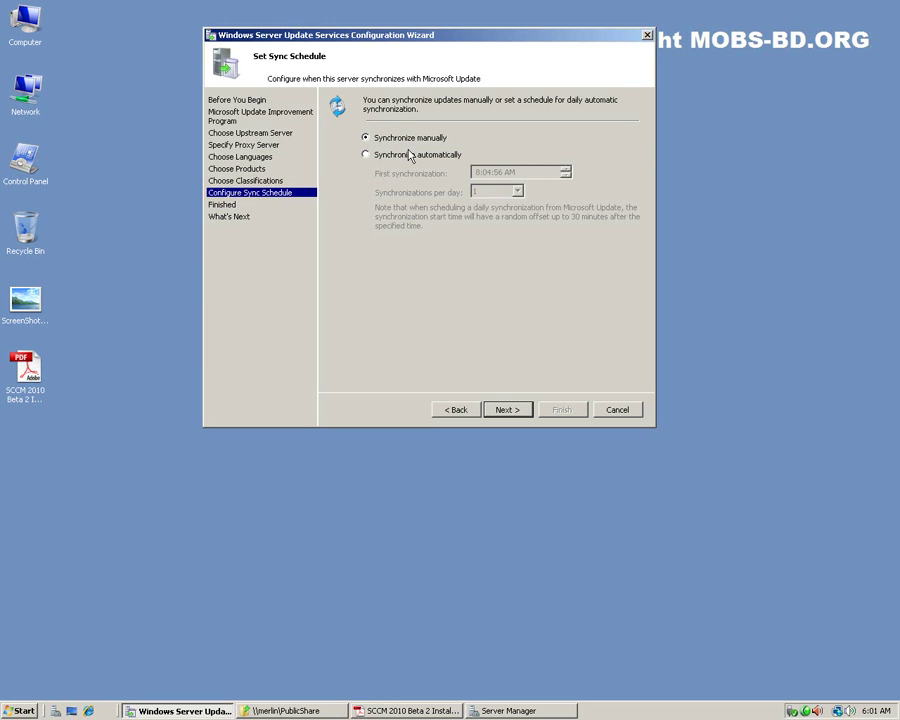
{"action": "left_click", "coordinate": [514, 409]}
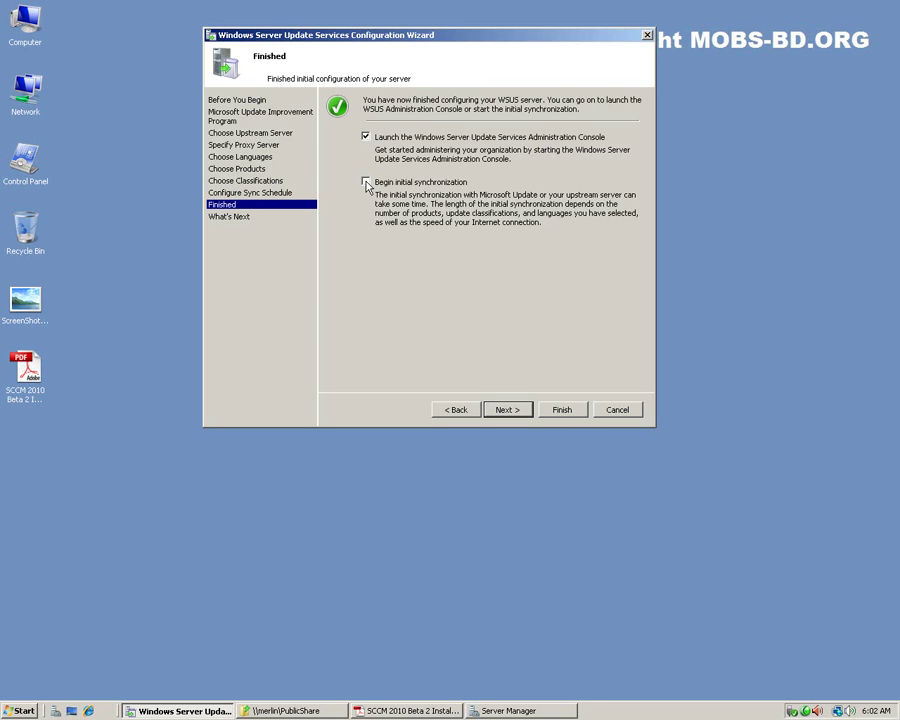
Turn off Begin initial synchronization and finish the WSUS configuration wizard with the administration console set to launch
{"action": "left_click", "coordinate": [366, 183]}
{"action": "left_click", "coordinate": [508, 411]}
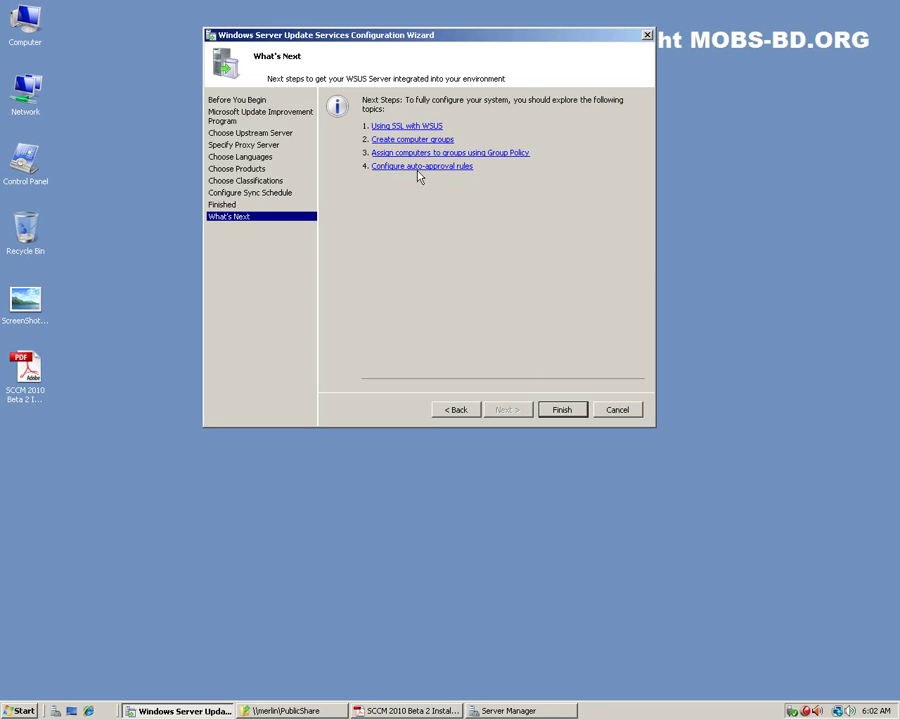
{"action": "left_click", "coordinate": [562, 412]}
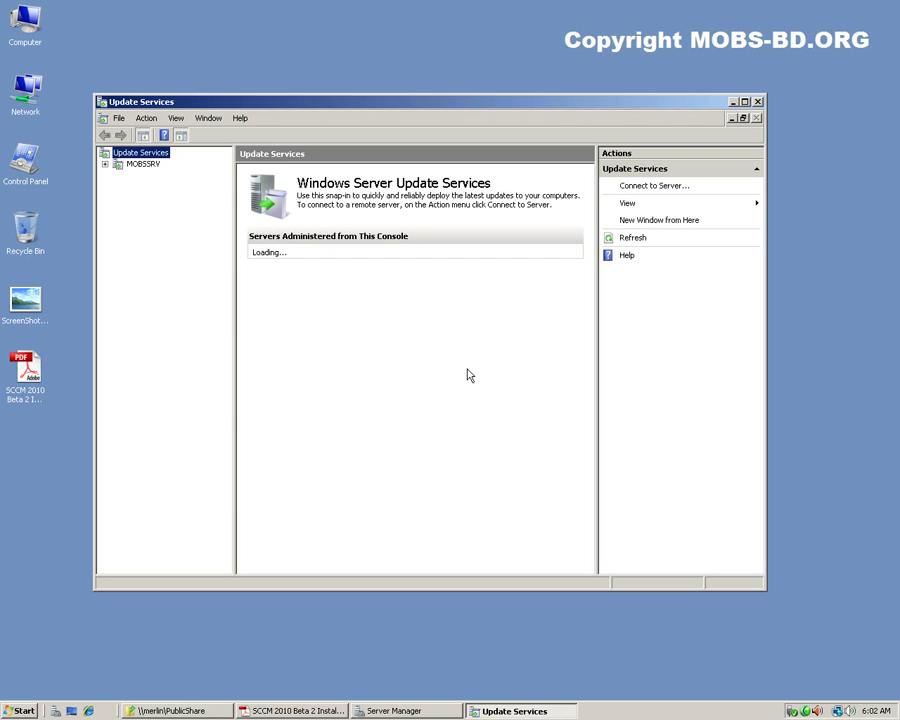
Expand the MOBSSRV server in the Update Services console to view its nodes, and close the console
{"action": "left_click", "coordinate": [104, 165]}
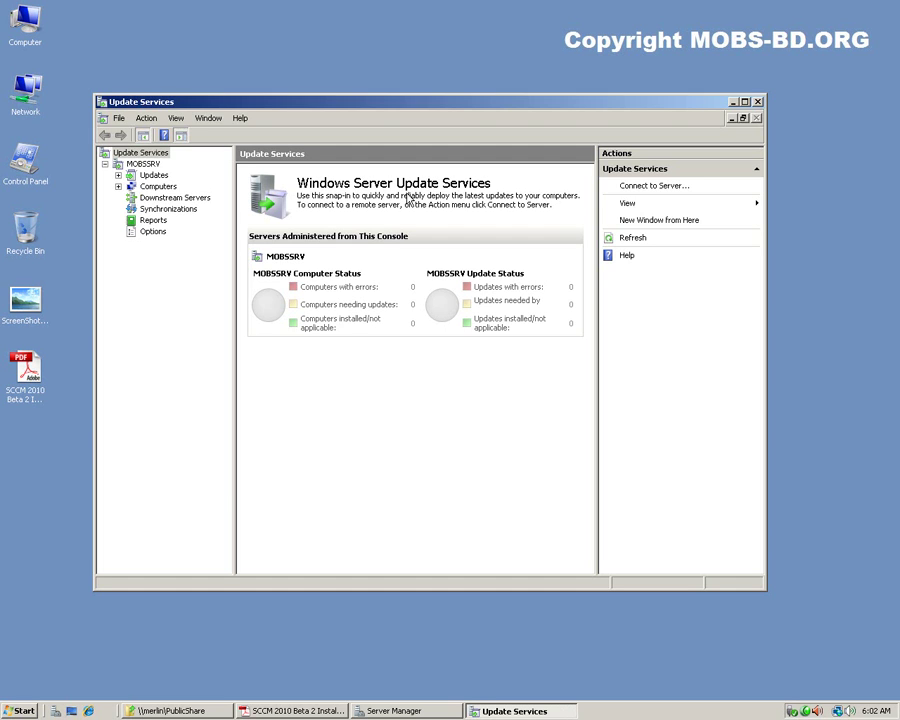
{"action": "left_click", "coordinate": [758, 102]}
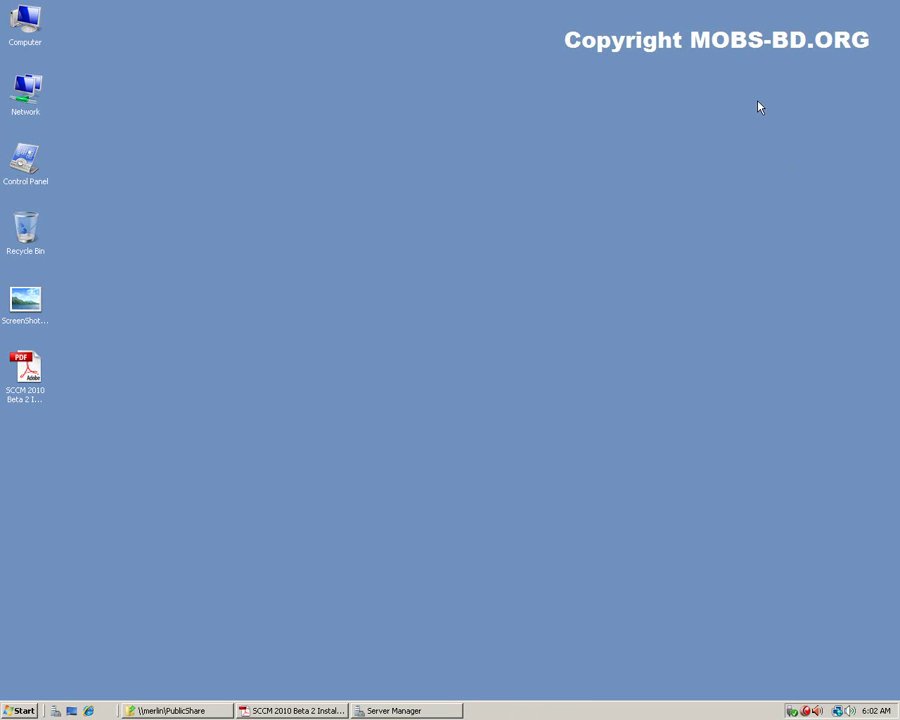
Reopen the SCCM installation notes in Adobe Reader and read the SQL Server 2008 installation instruction in item 5
{"action": "left_click", "coordinate": [302, 711]}
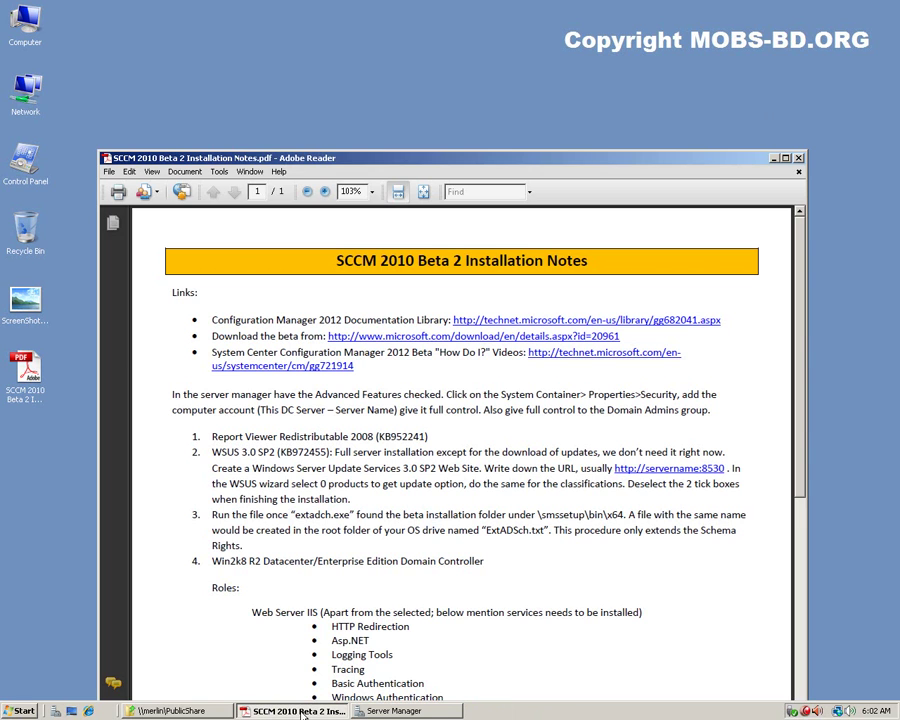
{"action": "left_click_drag", "start_coordinate": [602, 161], "coordinate": [599, 74]}
{"action": "scroll", "coordinate": [609, 517], "scroll_direction": "down", "scroll_amount": 8}
{"action": "scroll", "coordinate": [618, 506], "scroll_direction": "down", "scroll_amount": 3}
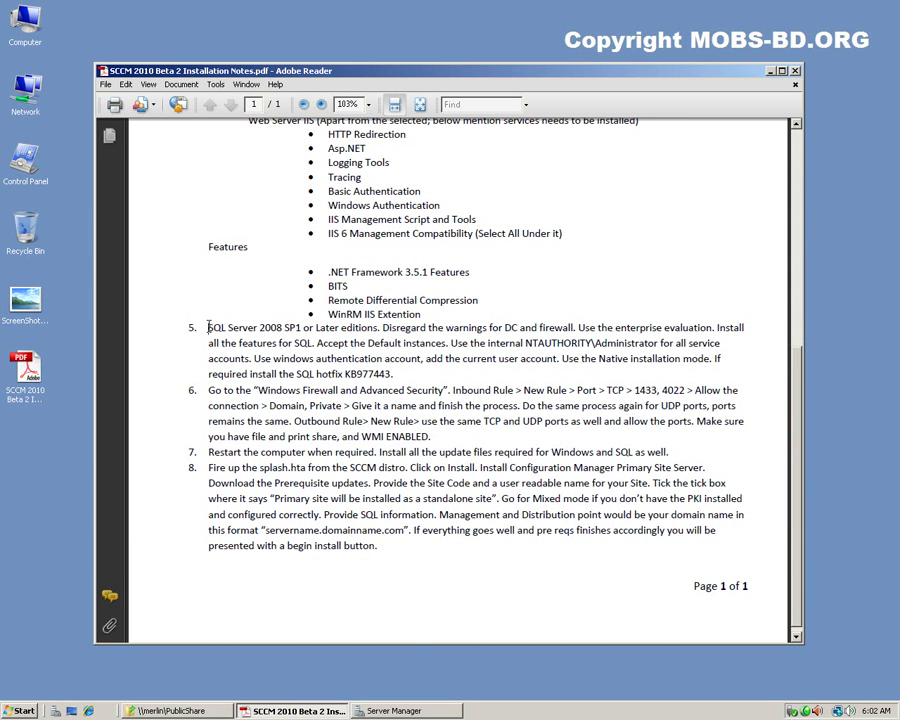
{"action": "left_click_drag", "start_coordinate": [208, 327], "coordinate": [283, 327]}
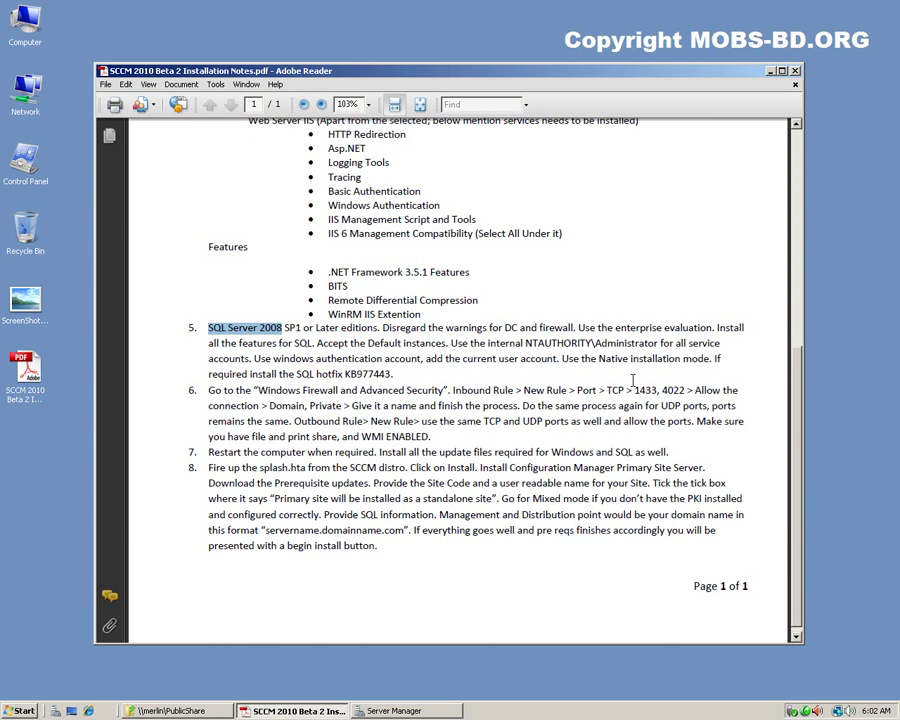
{"action": "left_click", "coordinate": [631, 372]}
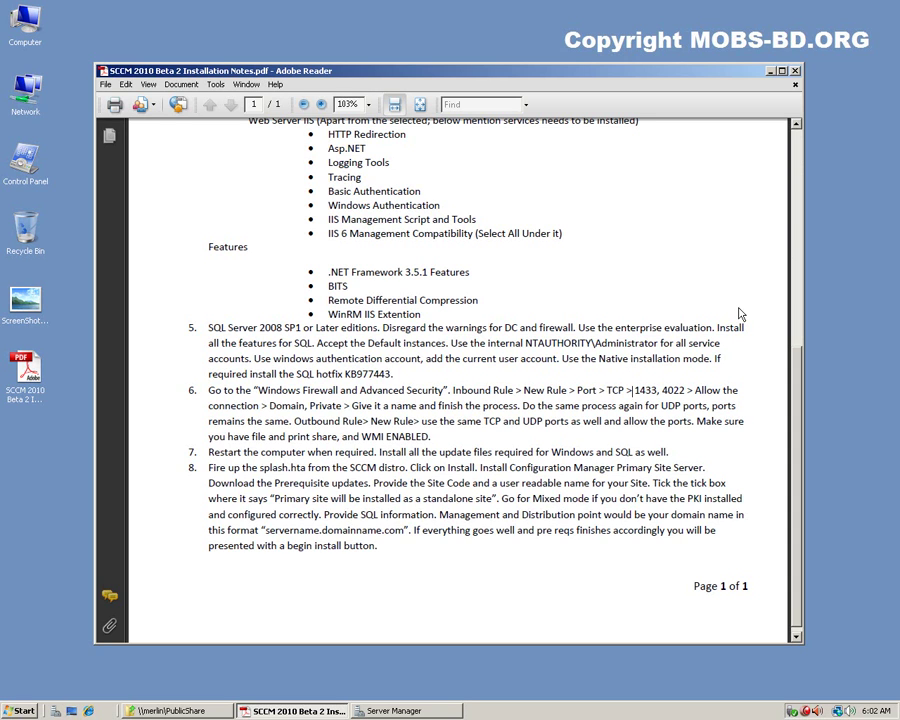